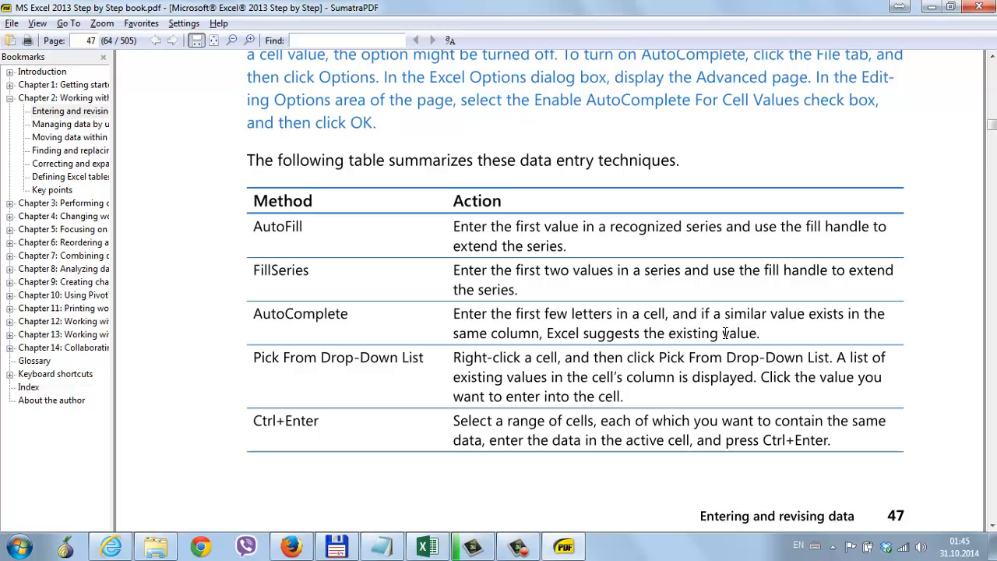
Read the book's table of data entry techniques and the table explaining the AutoFill options.
scroll(606, 351, down, 5)
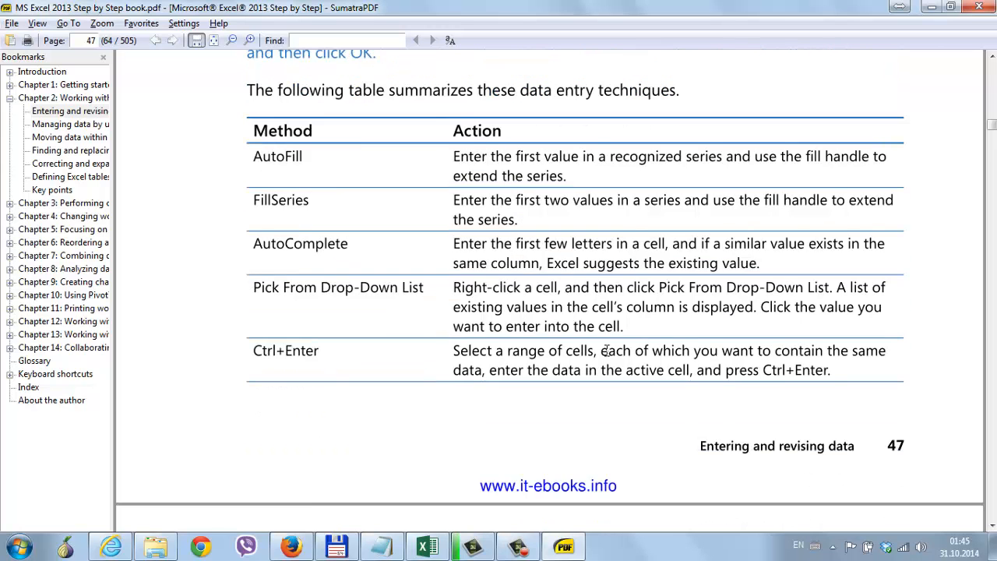
scroll(606, 350, down, 5)
scroll(607, 350, up, 3)
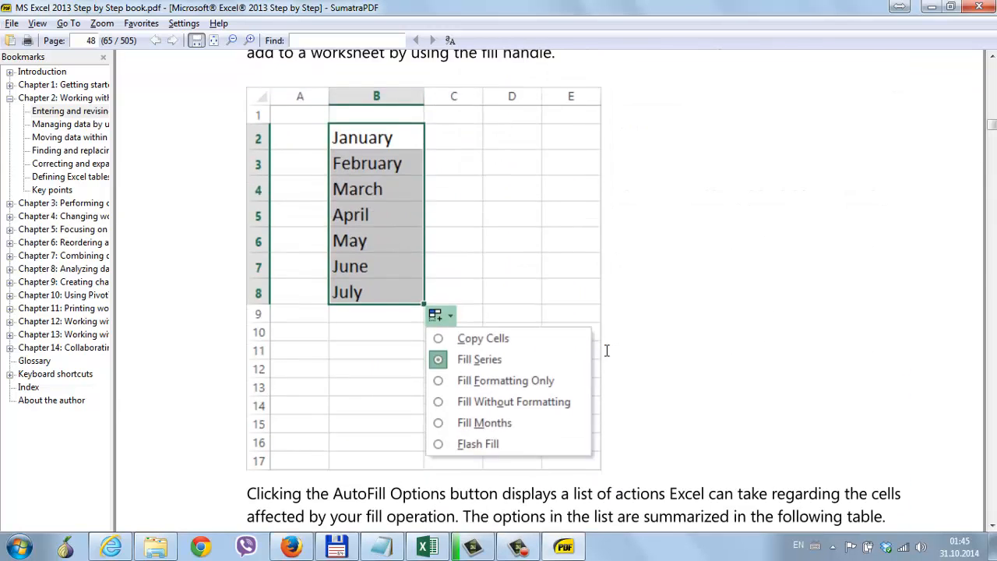
scroll(606, 351, down, 2)
scroll(607, 350, down, 3)
scroll(607, 351, down, 1)
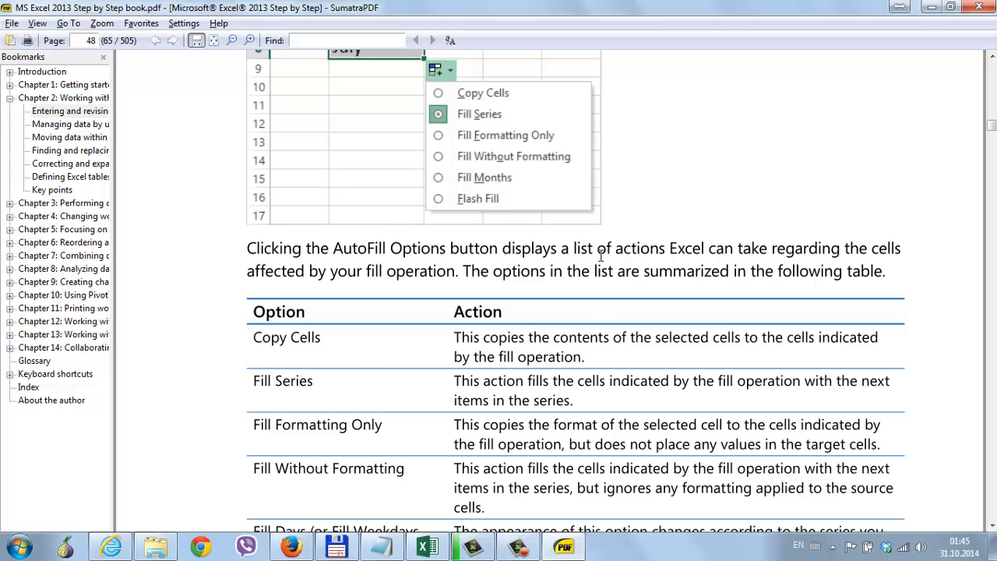
scroll(600, 257, down, 1)
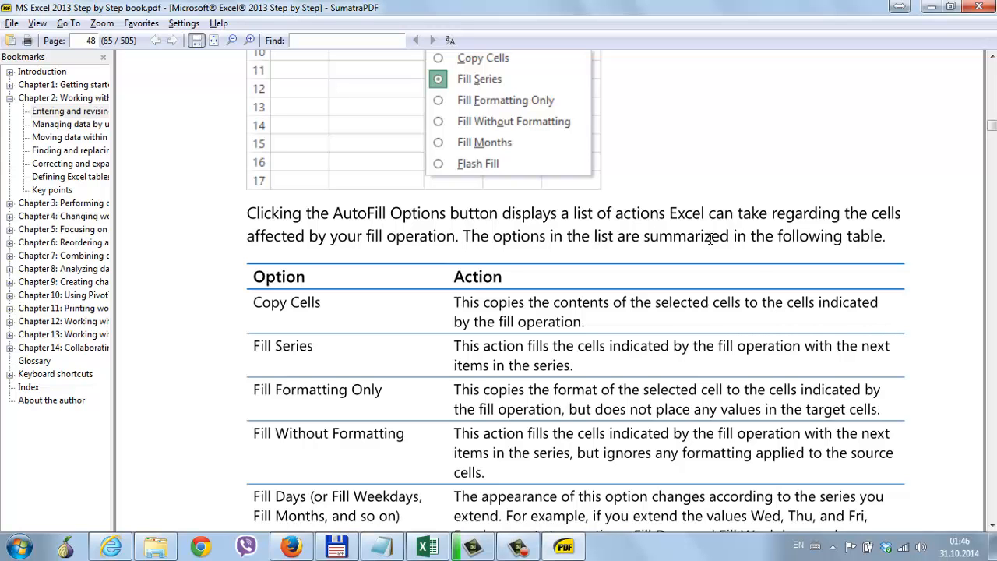
scroll(750, 250, down, 3)
scroll(622, 246, down, 2)
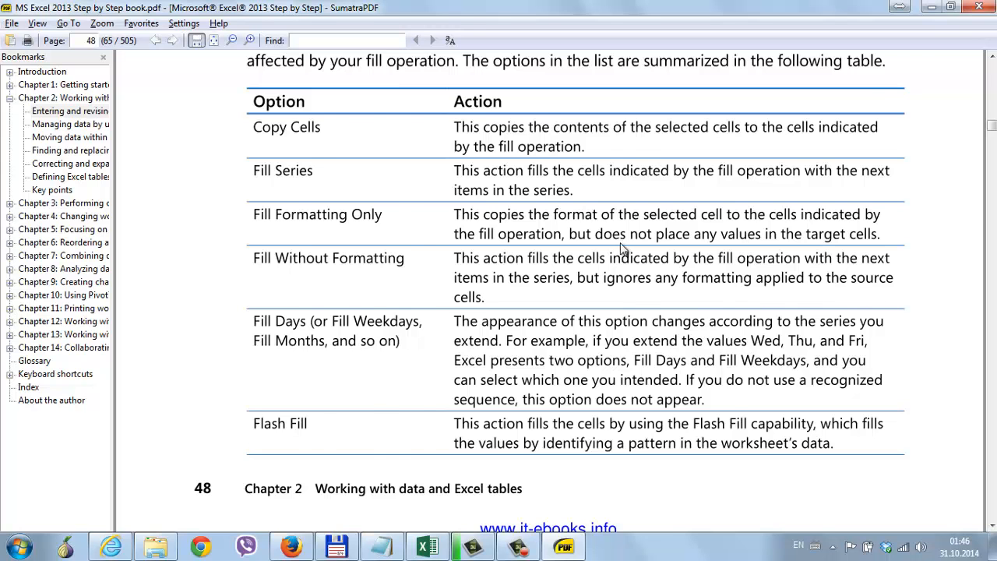
Read the setup instructions and first steps of the Series workbook exercise on page 49.
scroll(622, 245, down, 5)
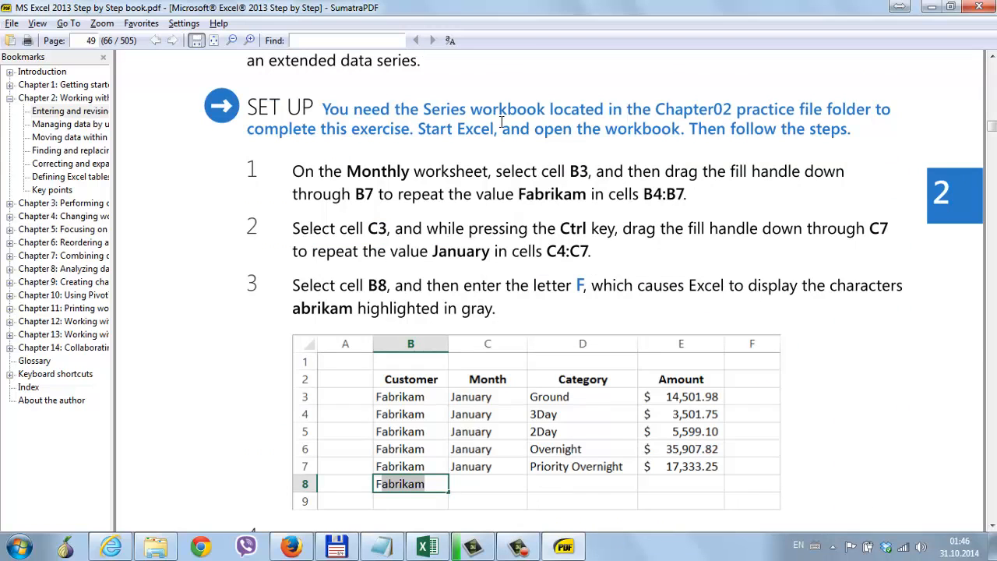
drag(458, 125, 681, 125)
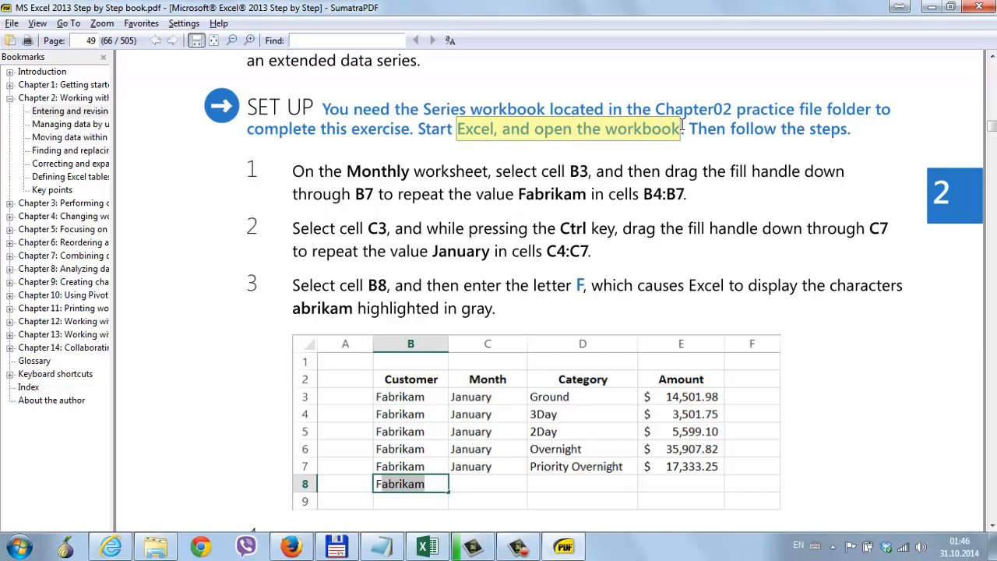
drag(424, 109, 545, 109)
click(611, 234)
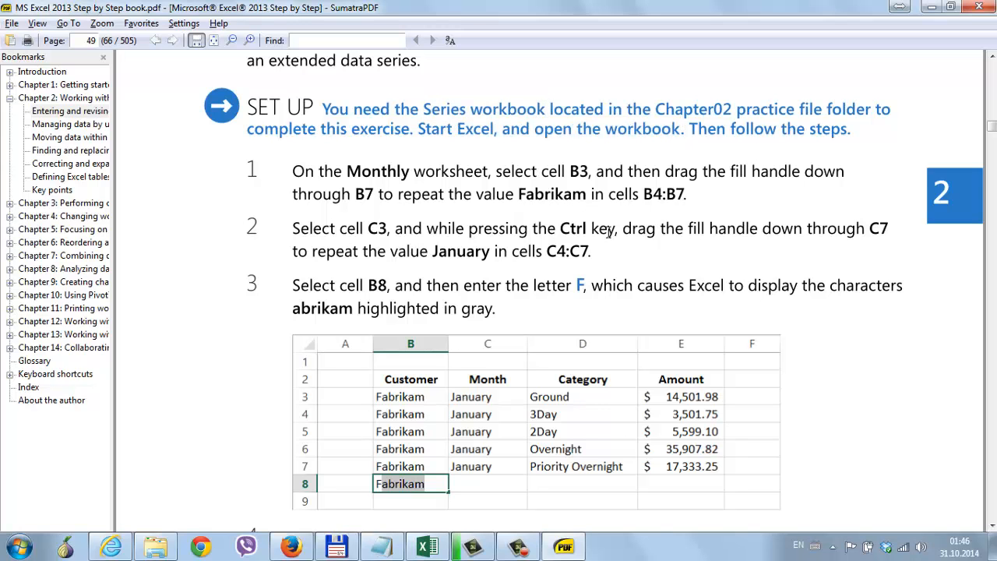
Switch to the Series workbook in Excel and fill Fabrikam from B3 down through B7 on the Monthly worksheet.
click(899, 6)
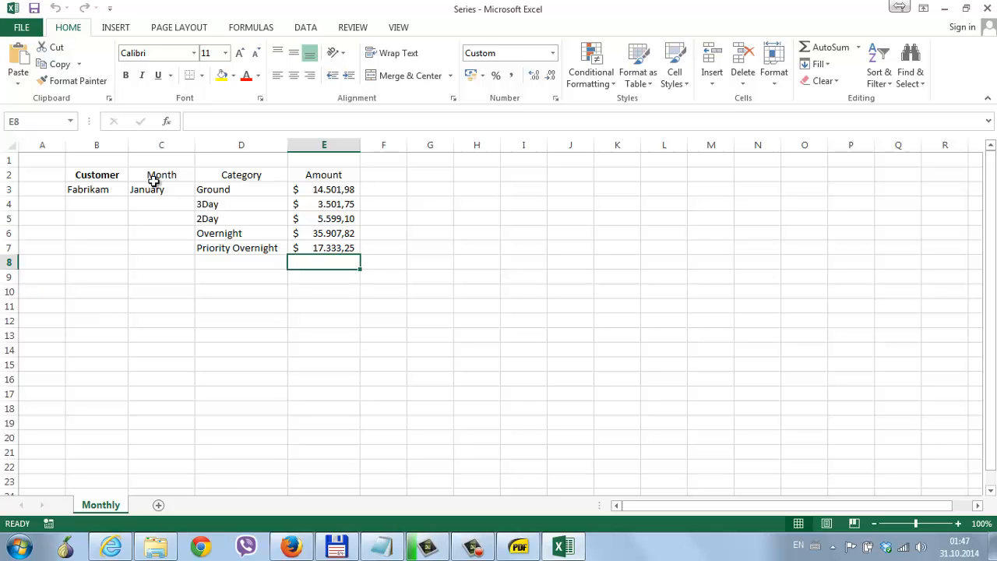
click(102, 191)
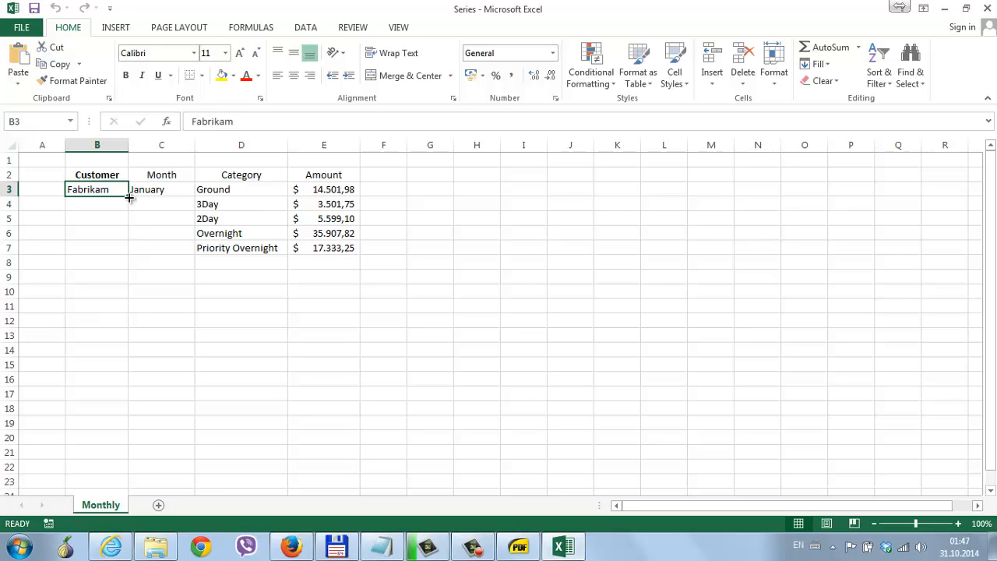
drag(129, 197, 130, 258)
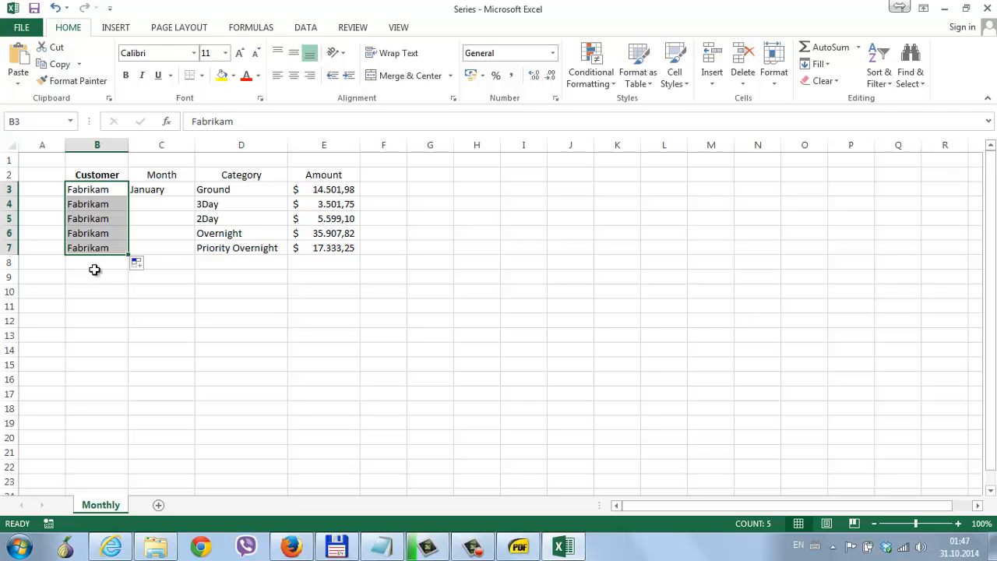
Try filling C3 down through C7 with repeated January and with consecutive months, undoing each fill.
click(171, 185)
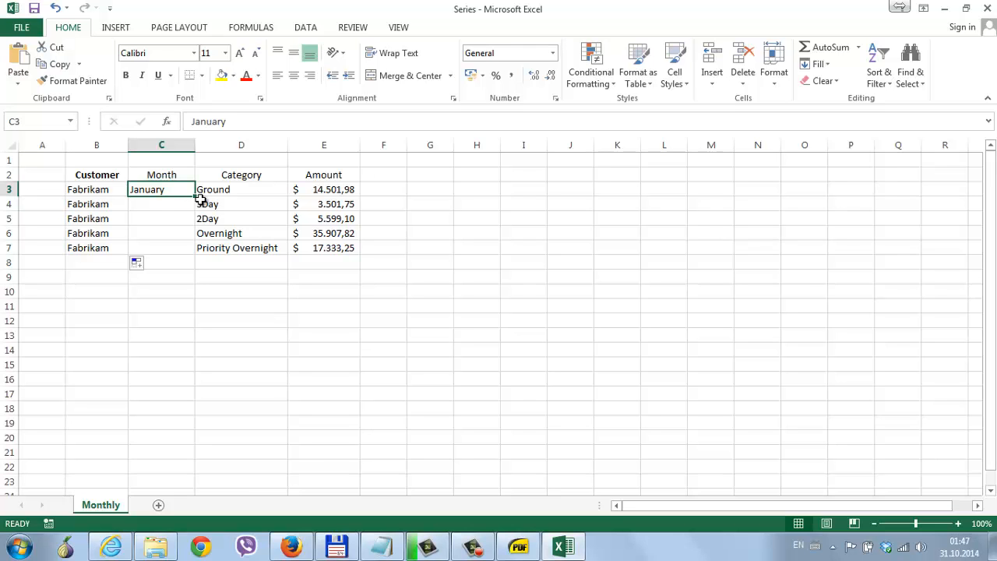
drag(195, 196, 193, 253)
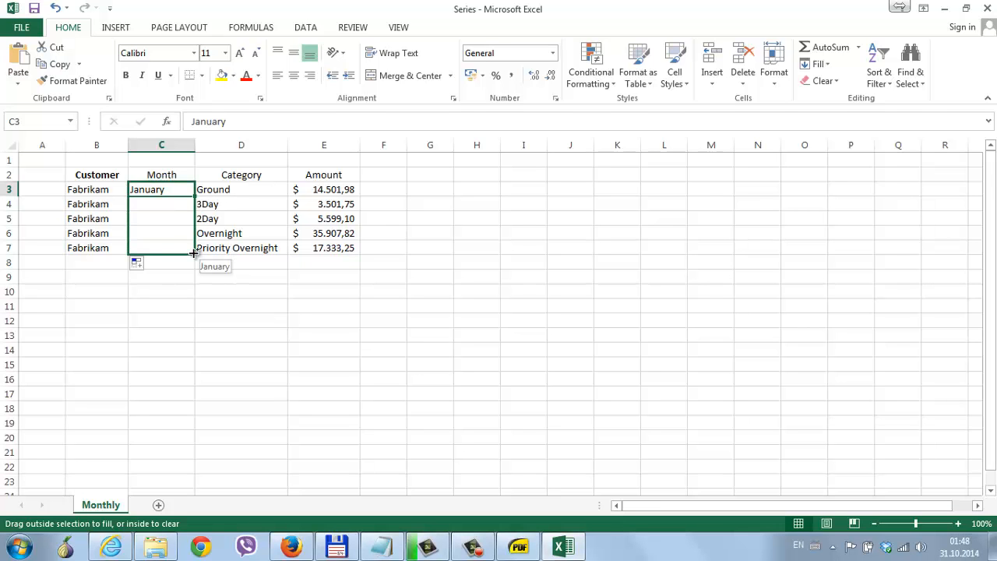
drag(193, 253, 194, 255)
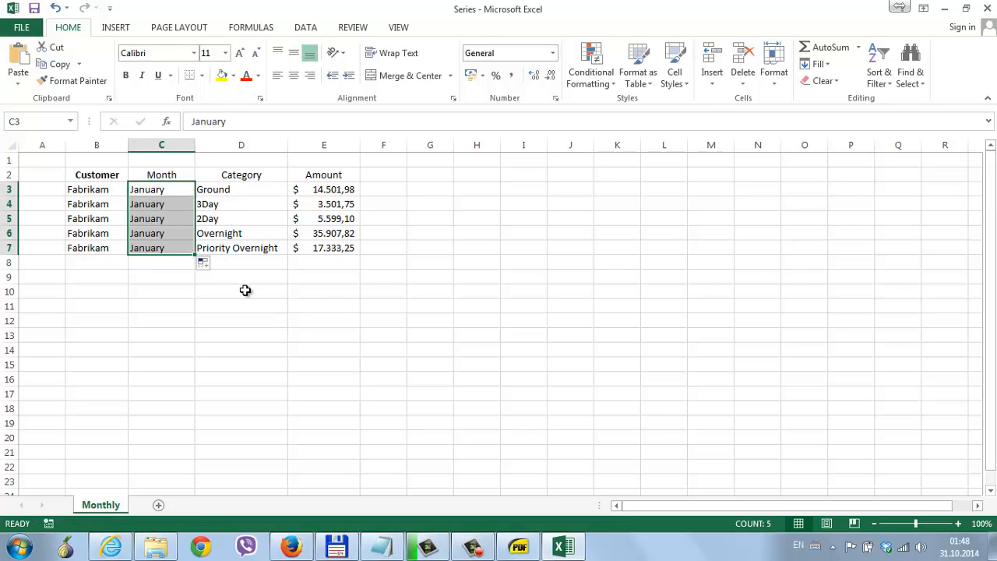
click(53, 7)
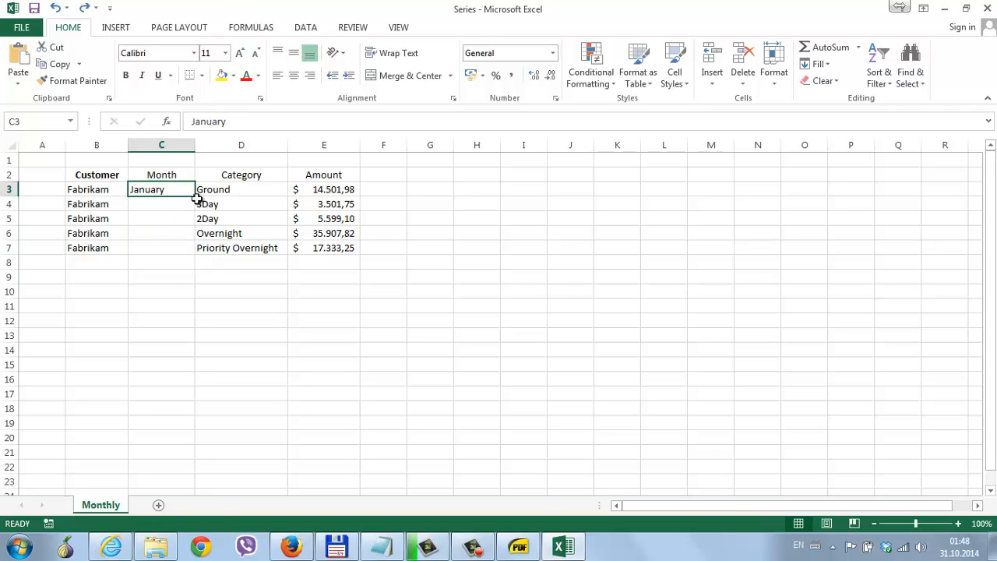
drag(194, 201, 192, 255)
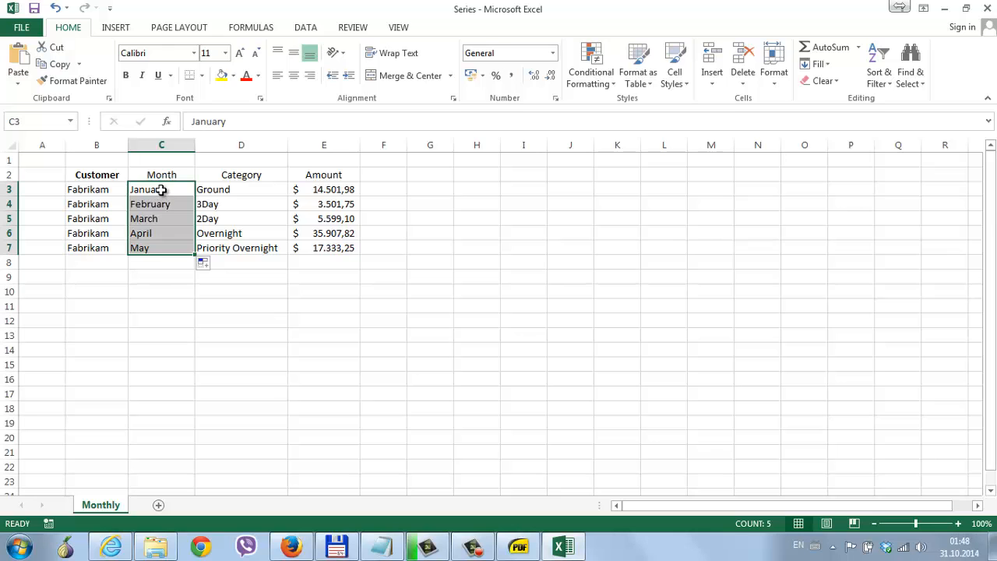
click(56, 7)
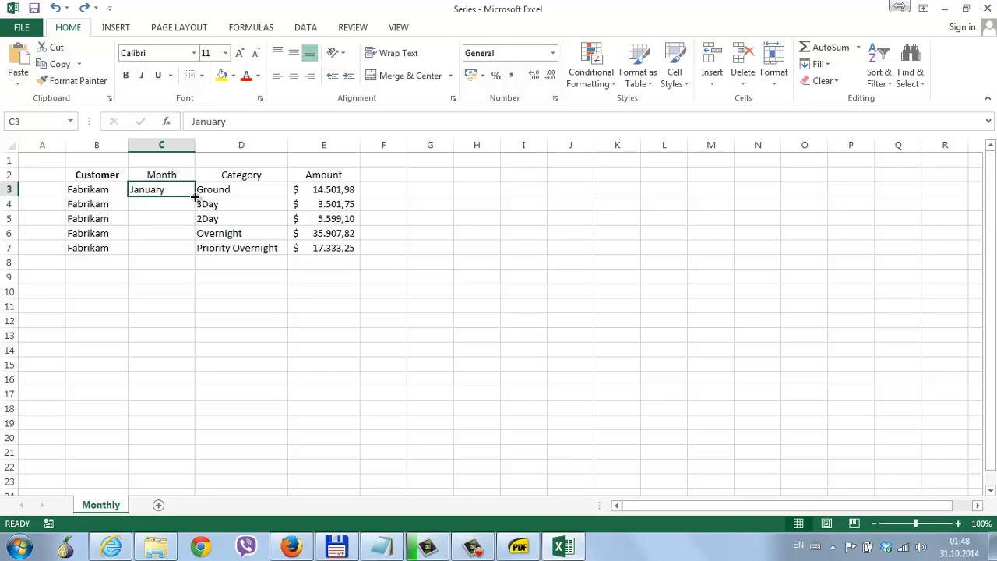
Fill C3 down through C7 with repeated January instead of a month series.
drag(195, 196, 193, 254)
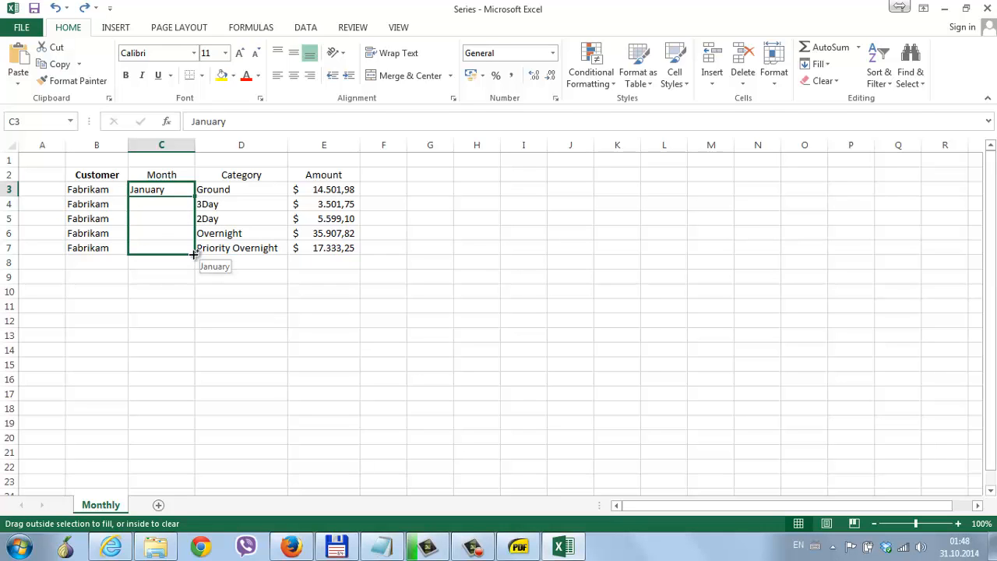
drag(193, 254, 194, 254)
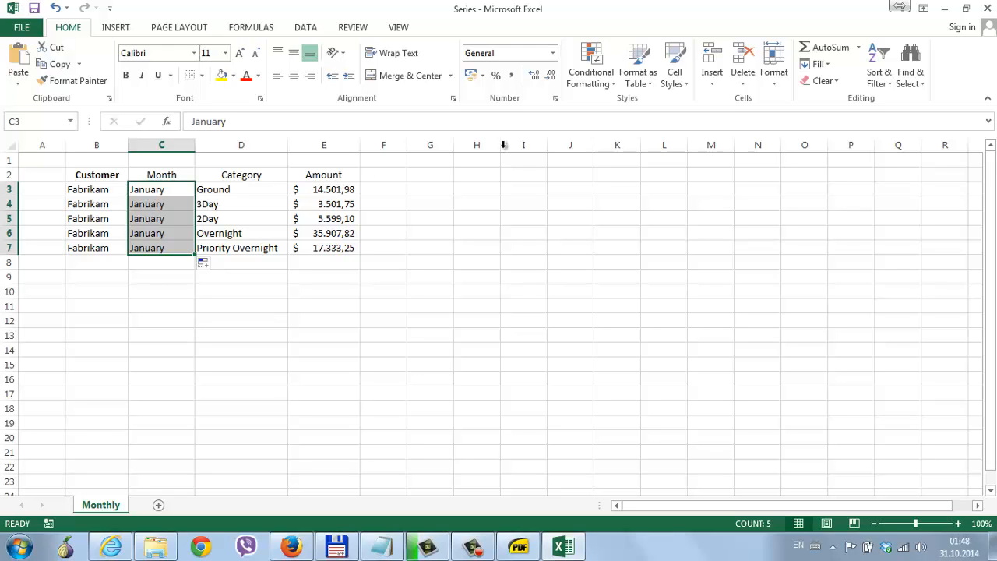
Enter Fabrikam as the customer in B8 and February as the month in C8.
click(93, 262)
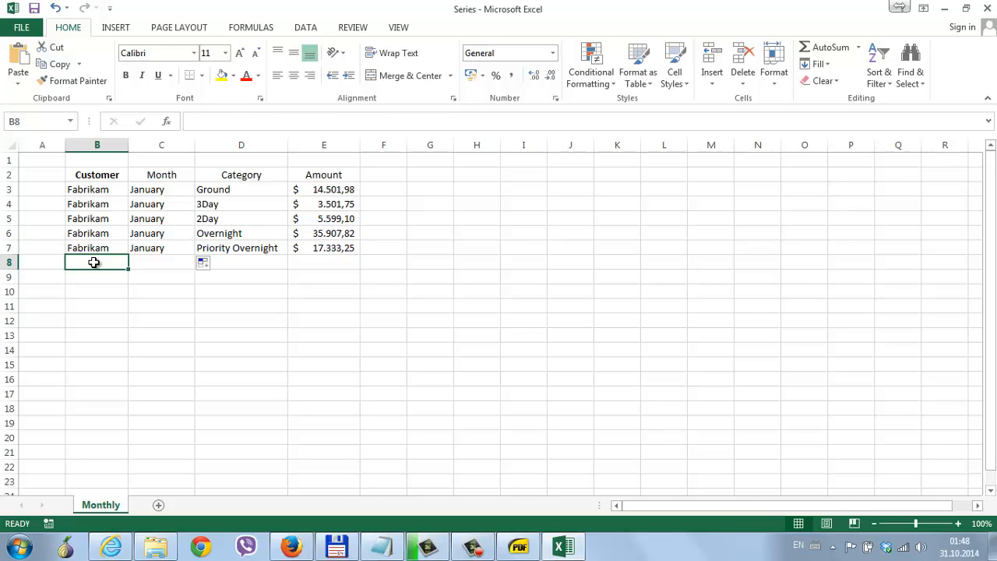
text(Fabrikam)
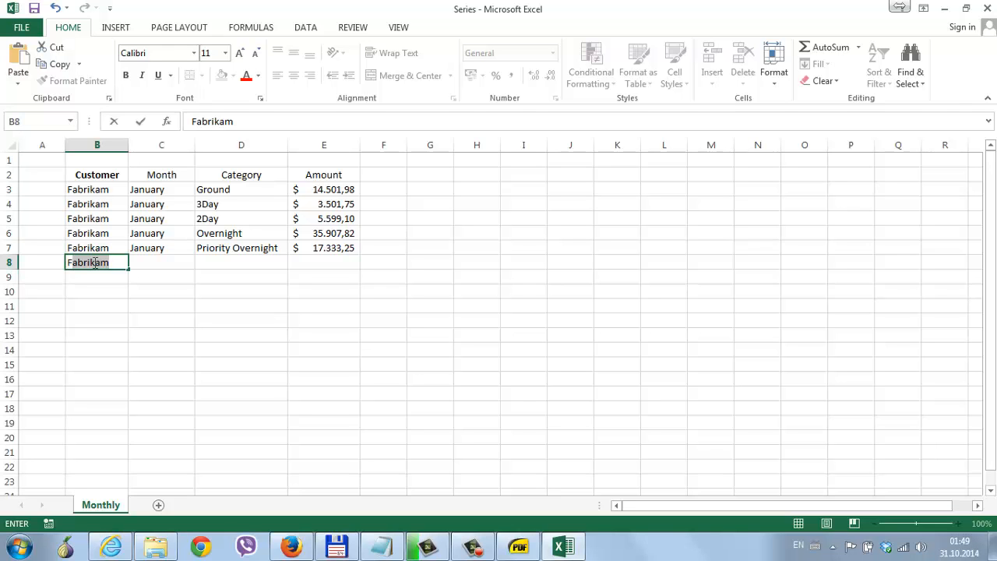
key(Tab)
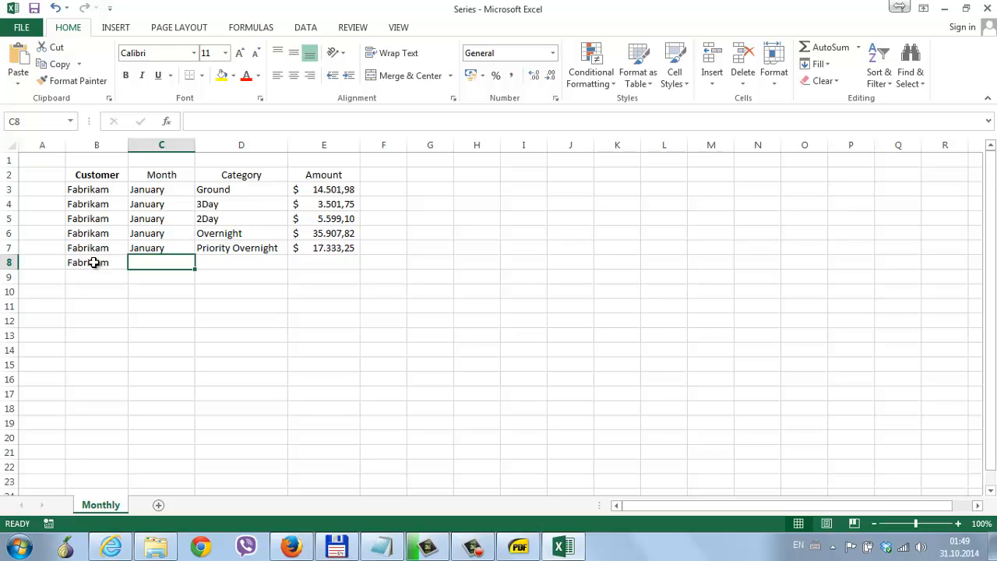
text(February)
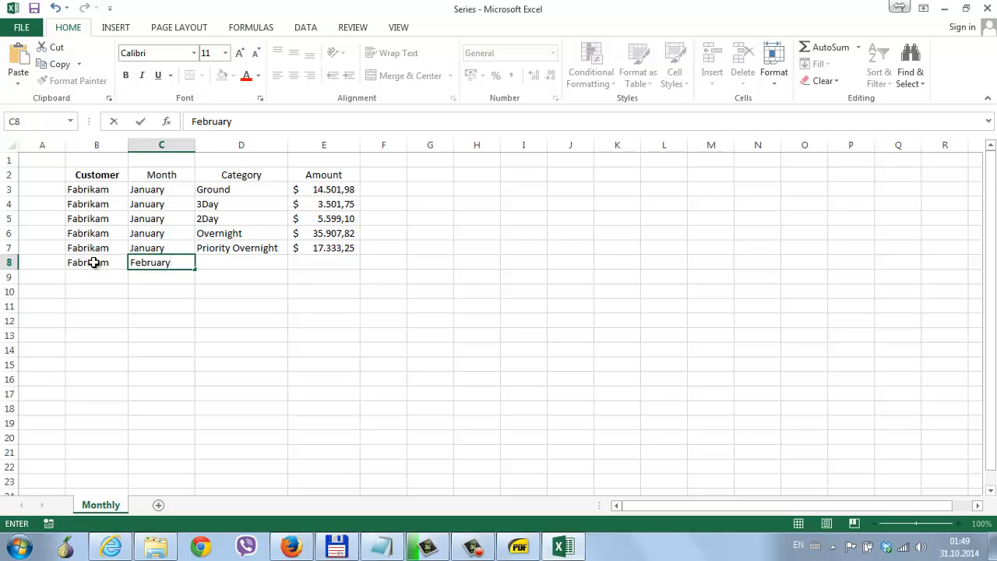
Set the category in D8 to 2Day by picking it from the column's existing values.
click(237, 263)
right_click(241, 265)
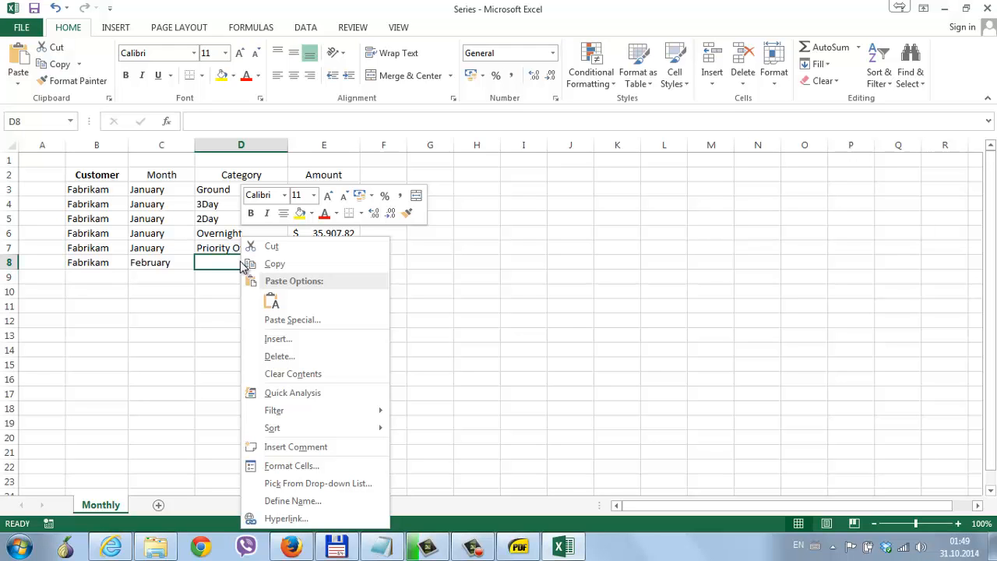
click(372, 483)
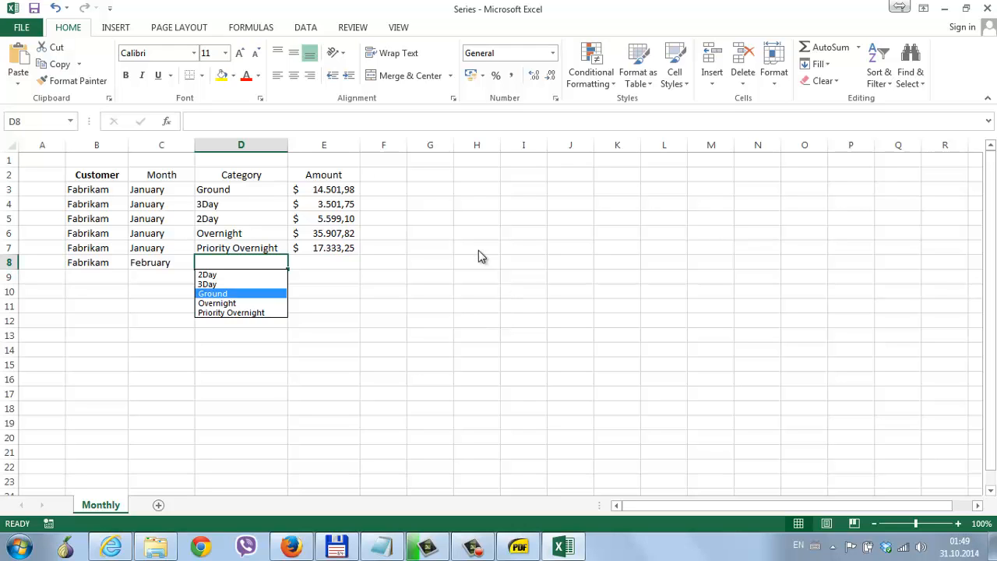
click(228, 274)
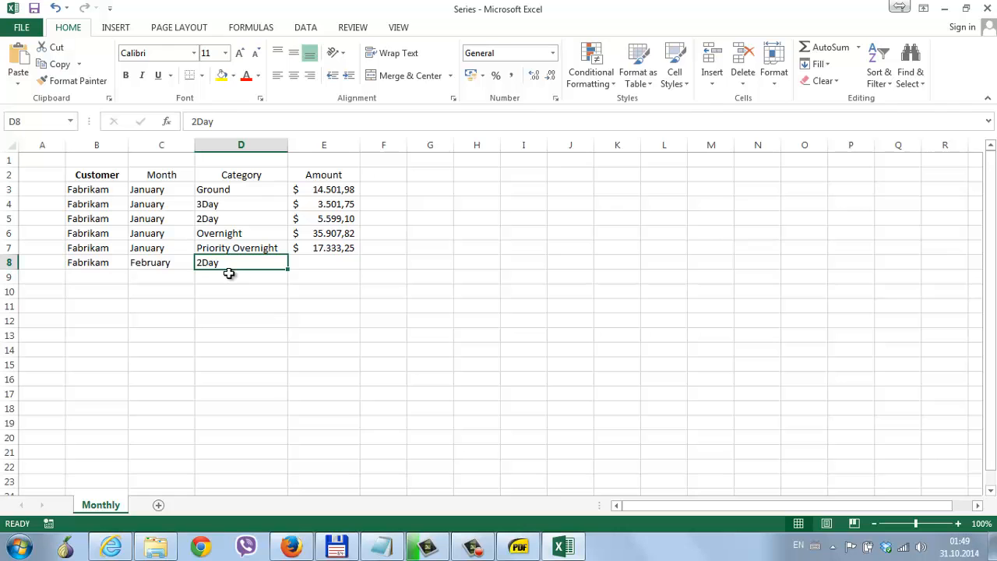
Enter 11.802,14 as the amount in E8.
key(Tab)
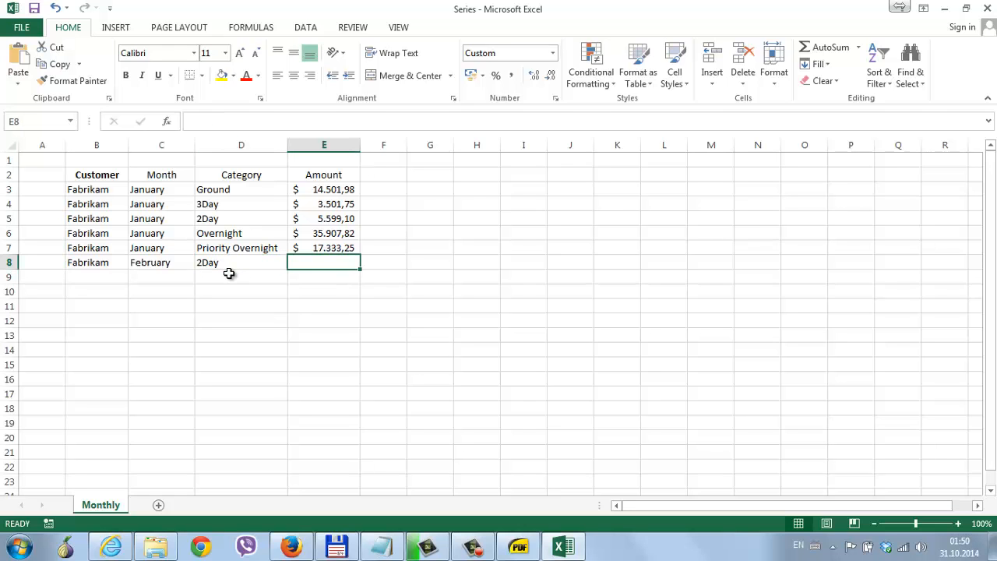
text(11)
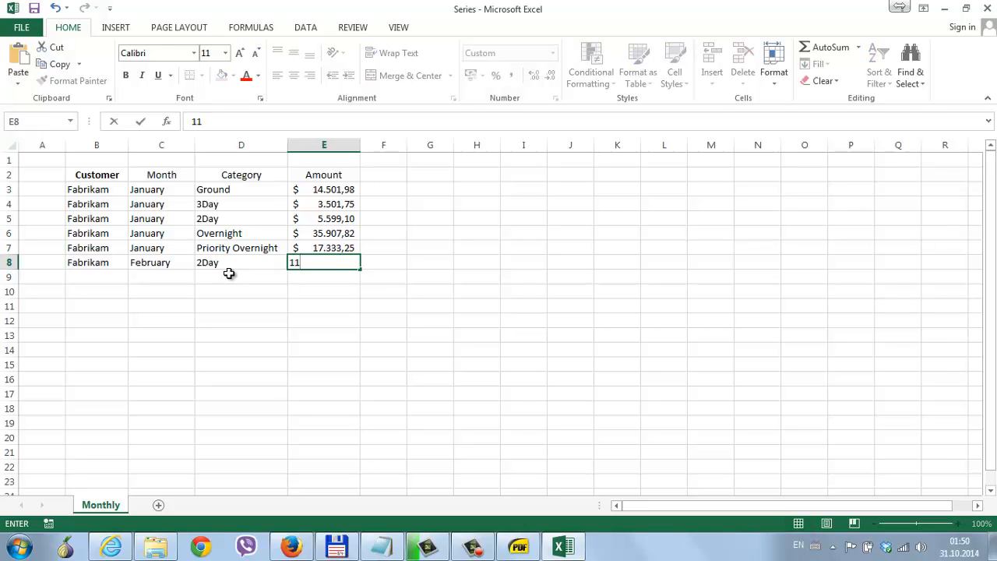
text(.802,14)
key(Return)
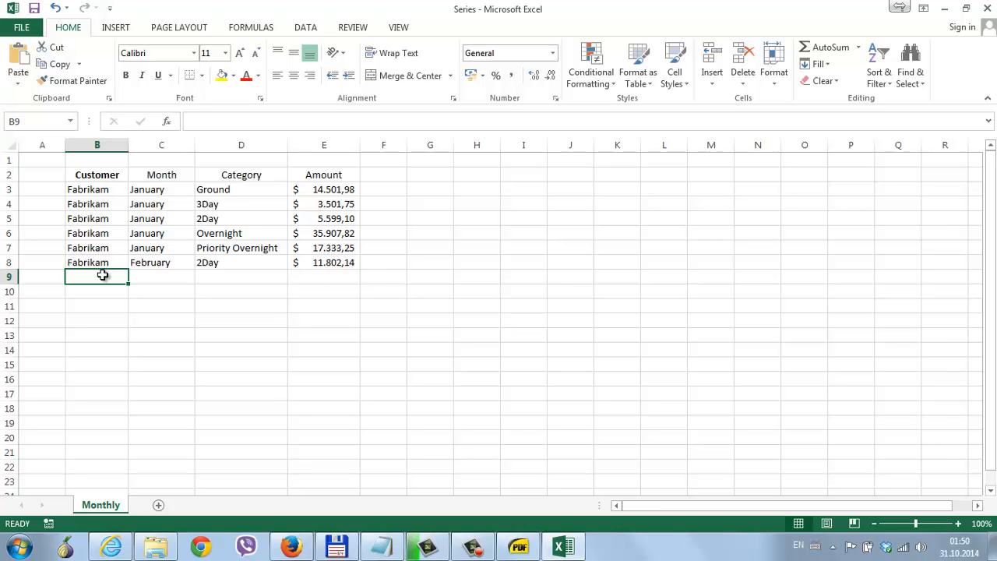
Try extending only the formatting of the Customer header from B2 across through E2, and undo the fill.
click(104, 189)
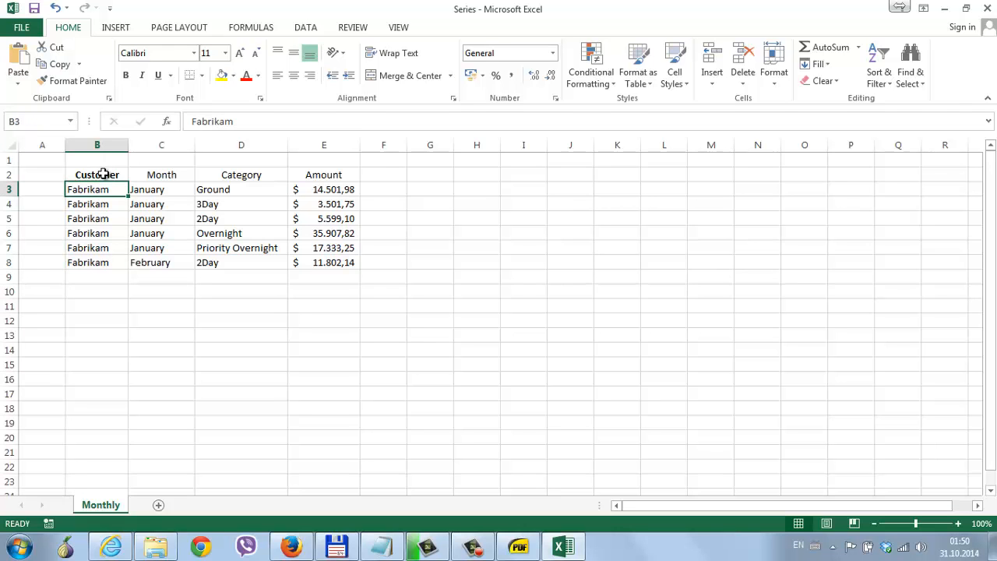
click(104, 174)
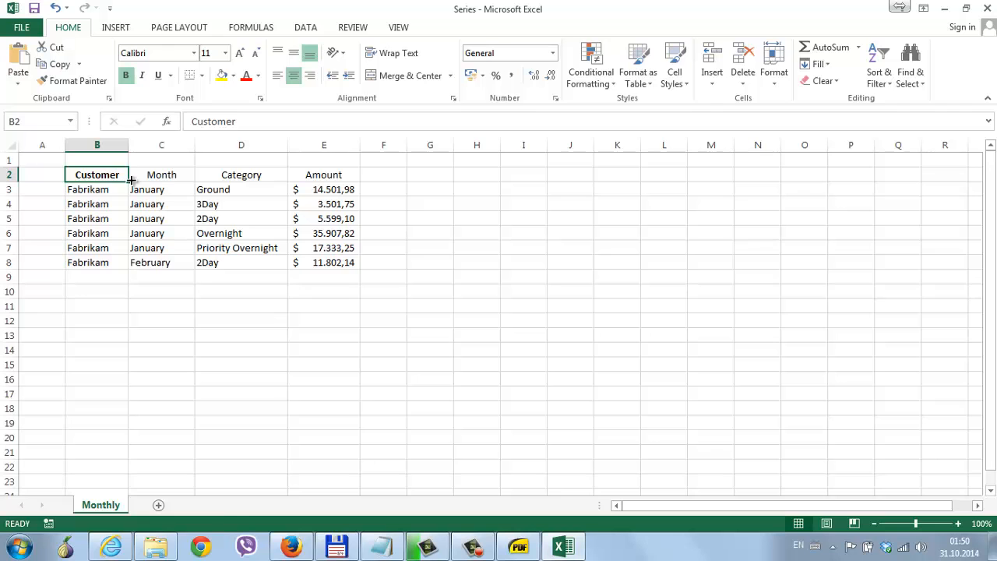
drag(130, 180, 349, 190)
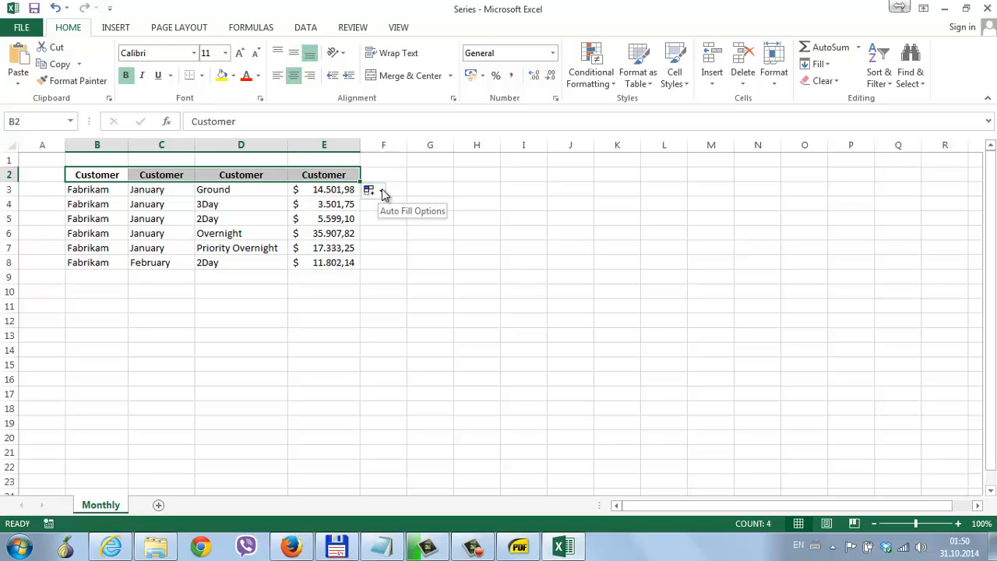
click(383, 194)
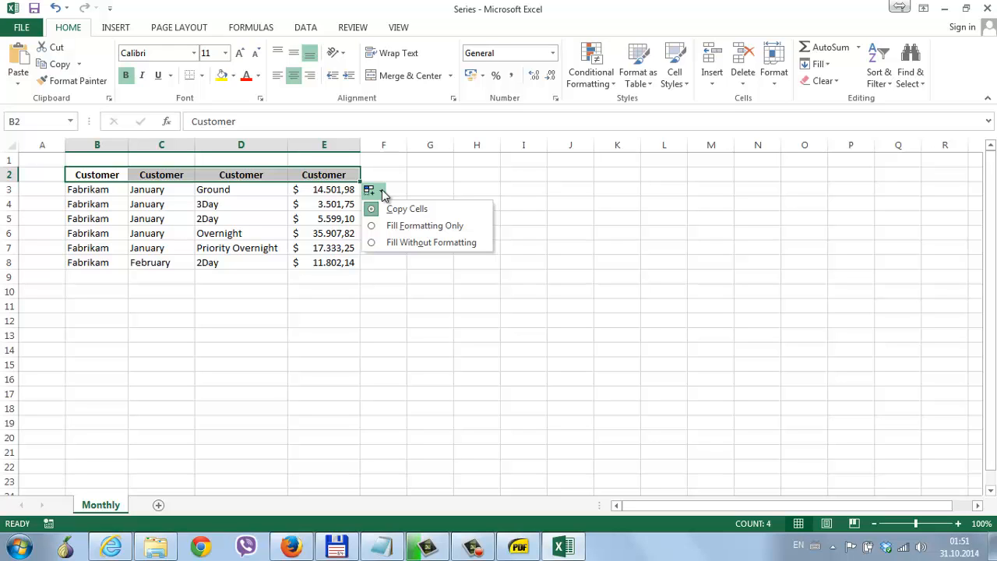
click(395, 228)
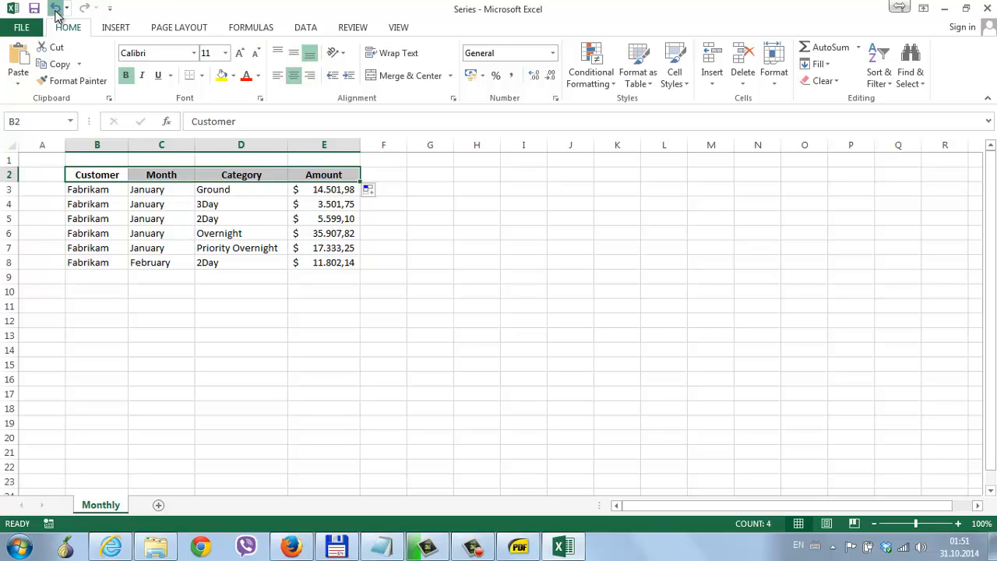
click(55, 9)
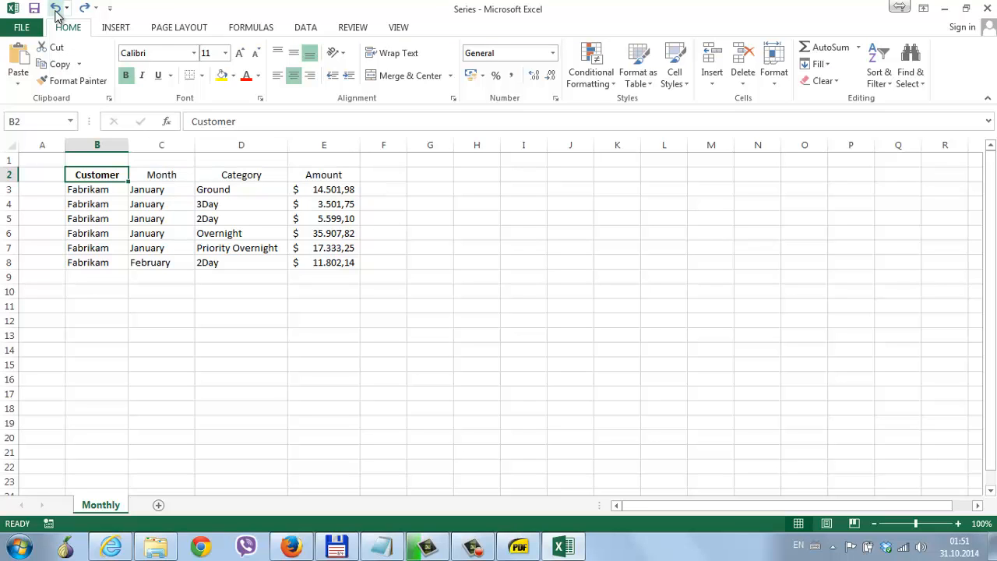
Give the Customer header in B2 a yellow fill and red font colour.
click(222, 76)
click(246, 77)
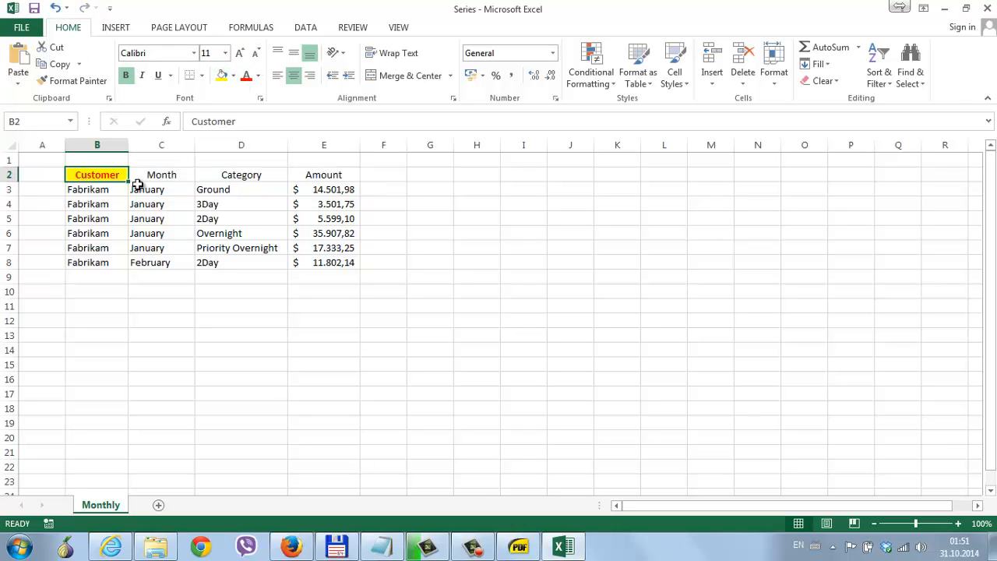
Try applying B2's yellow and red formatting across C2:E2 with Fill Formatting Only, and undo the fill.
drag(128, 181, 379, 188)
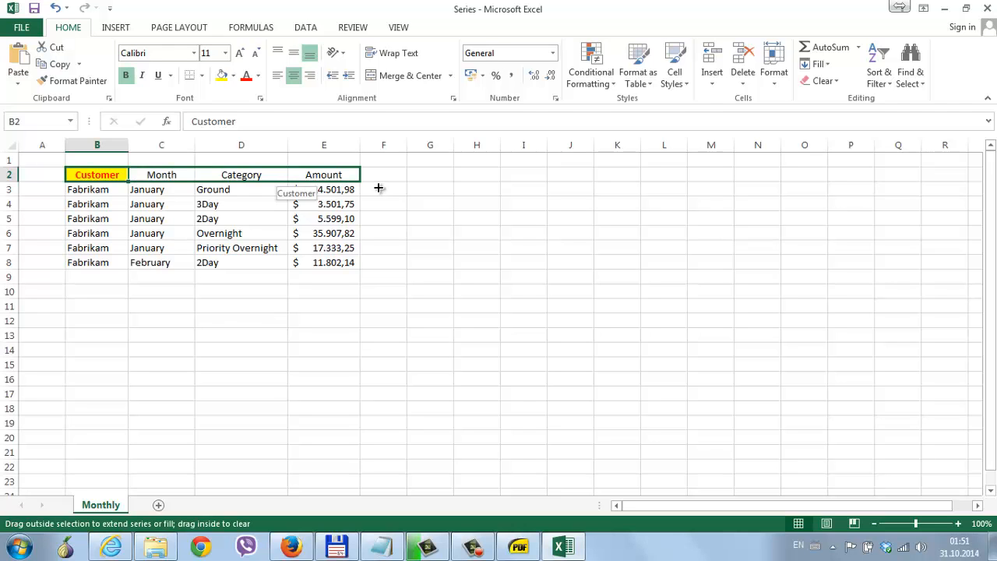
drag(378, 188, 378, 187)
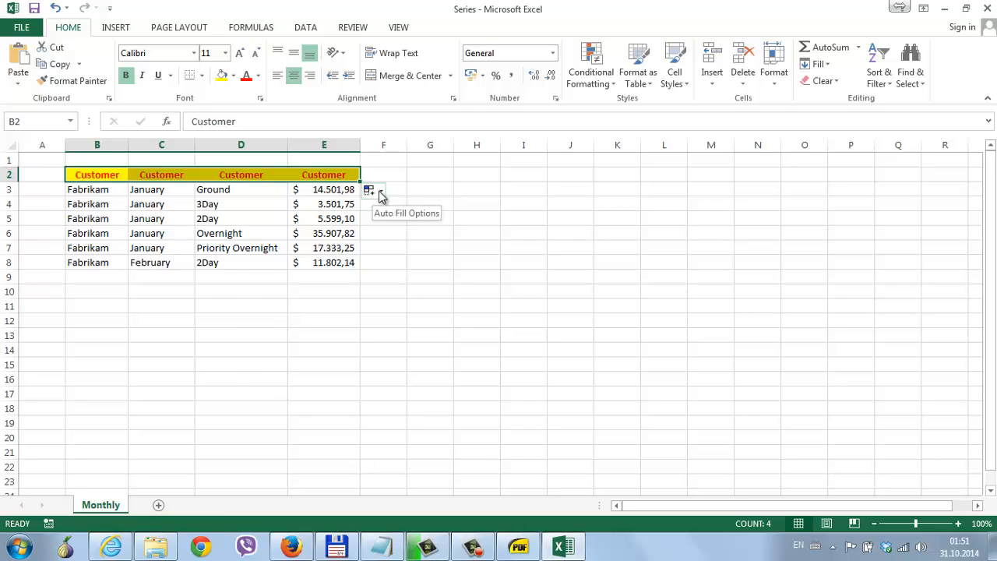
click(380, 193)
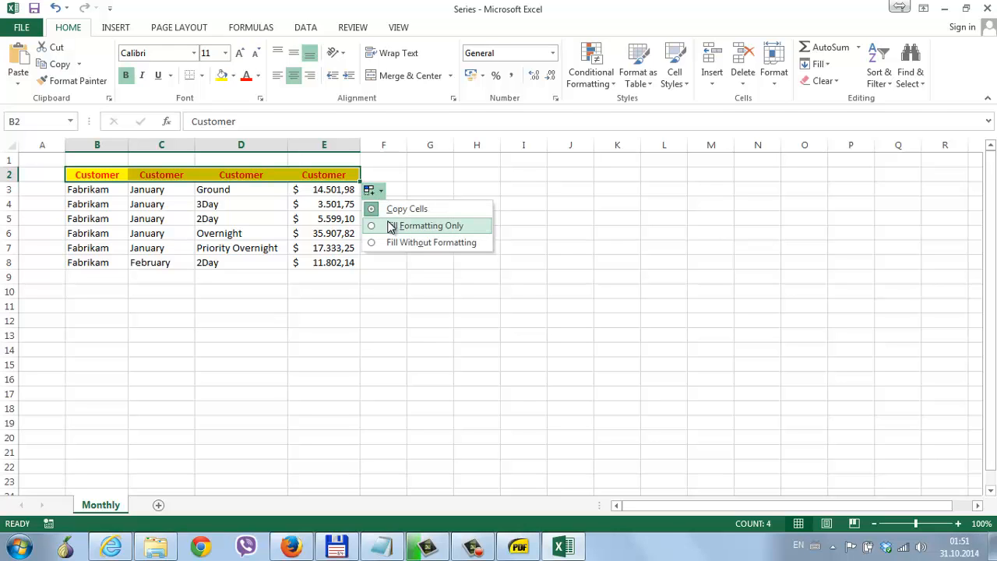
click(391, 225)
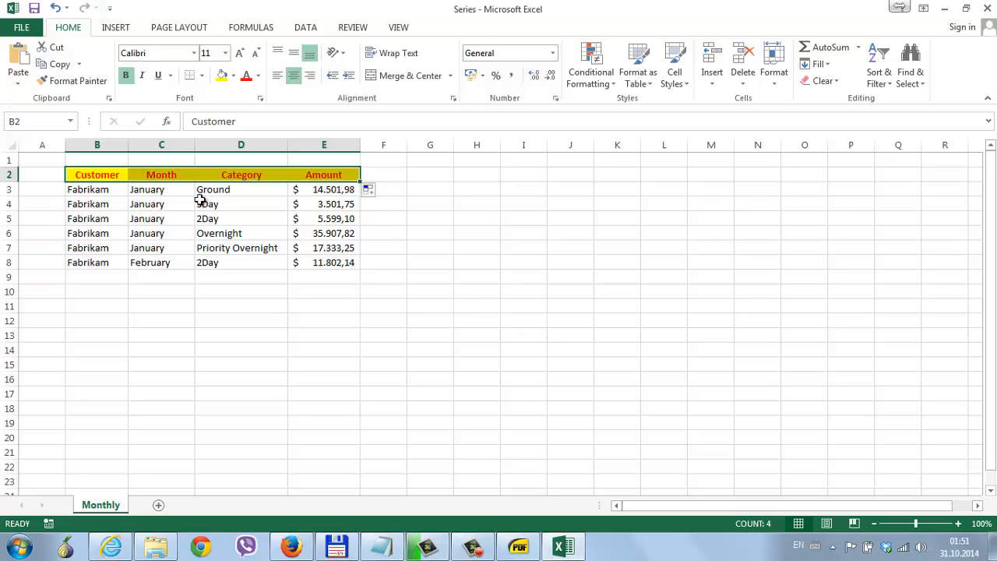
click(84, 174)
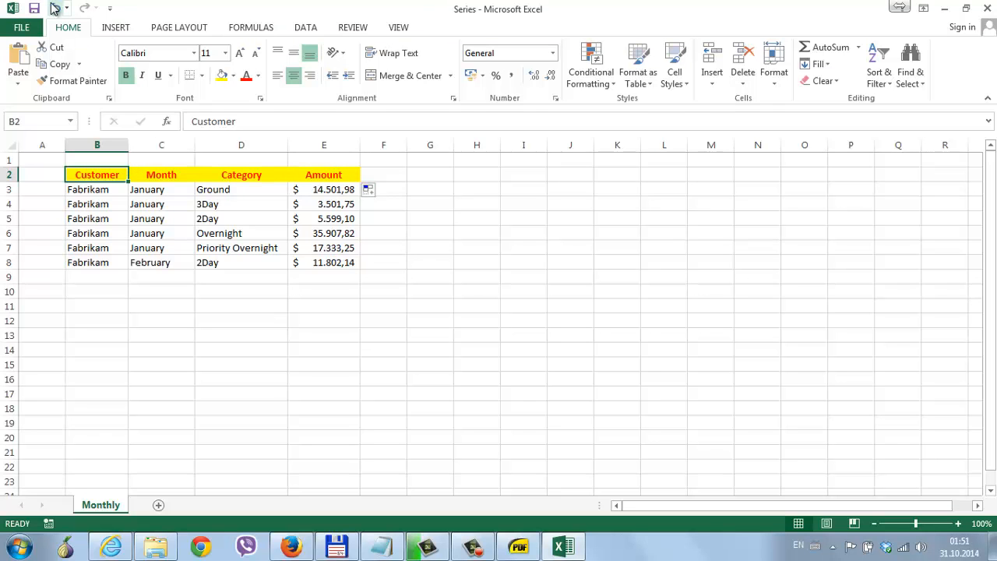
click(54, 7)
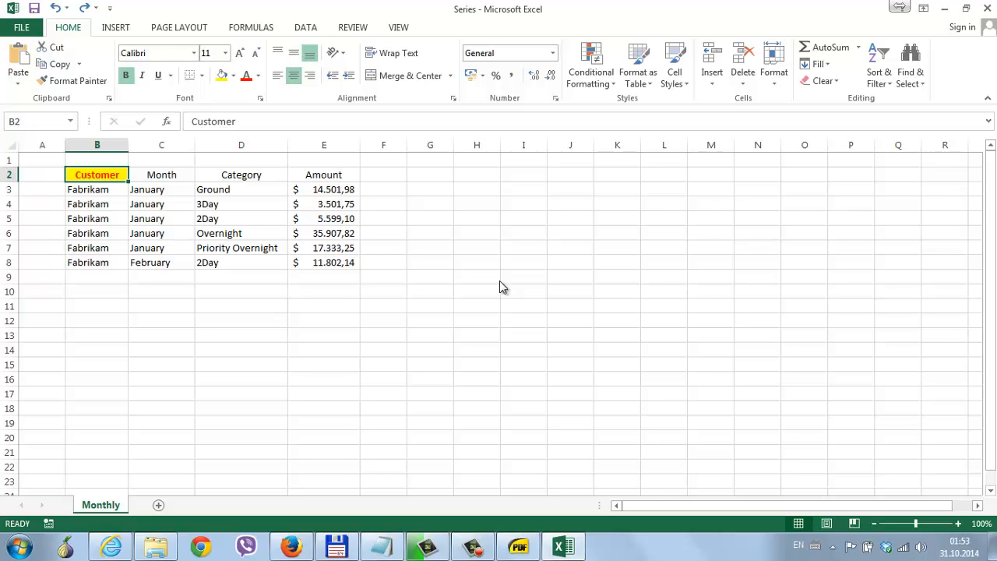
Switch to Total Commander and open the MailingNames workbook from the Chapter02 folder.
click(337, 546)
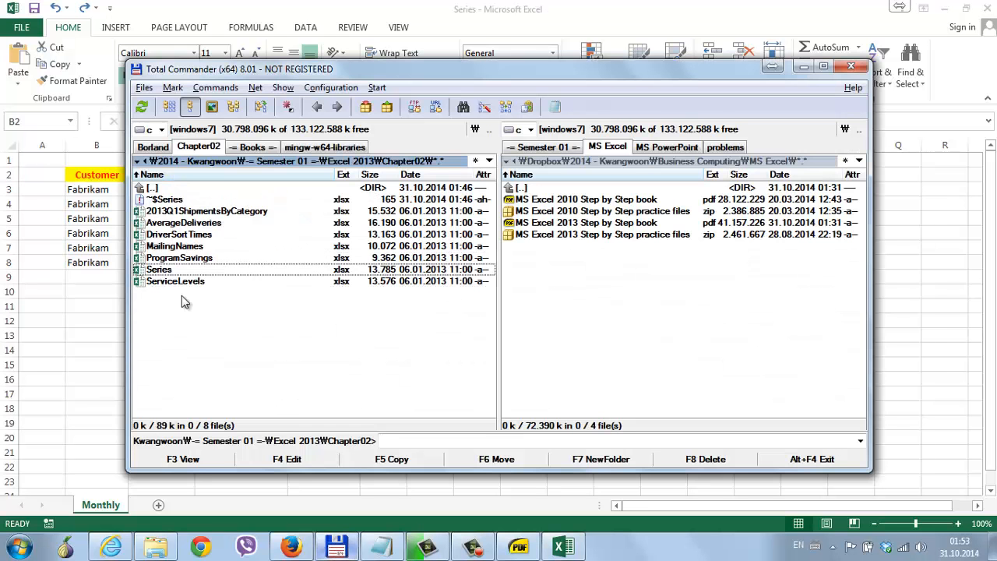
double_click(194, 246)
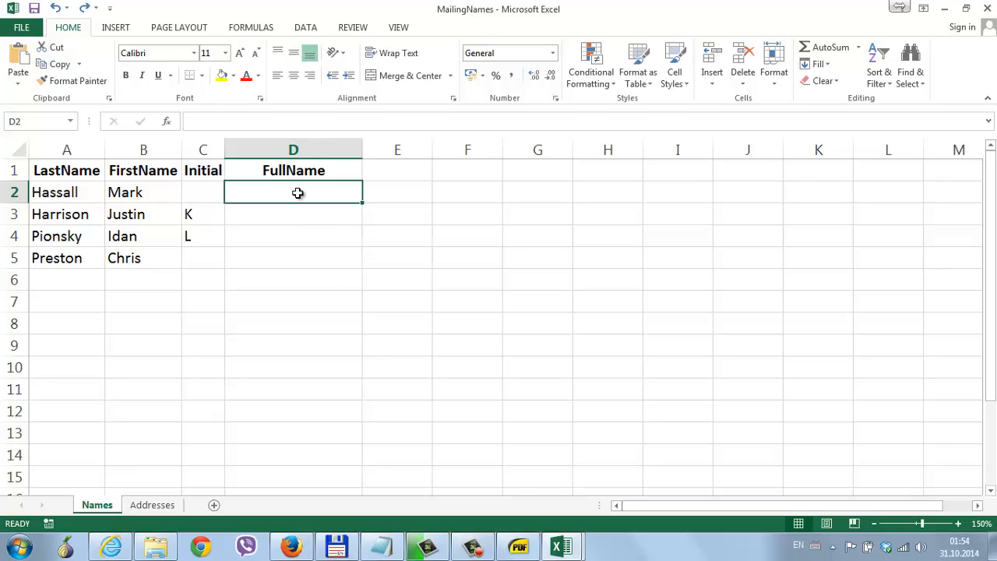
Enter the full name for row 2 in D2, as first name followed by last name.
text(Mark )
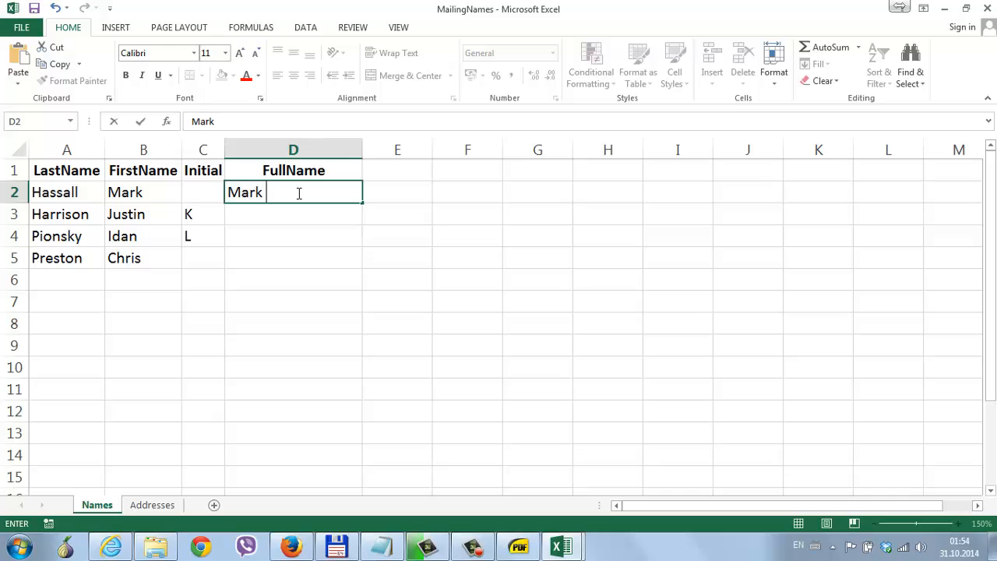
text(Hassall)
key(Tab)
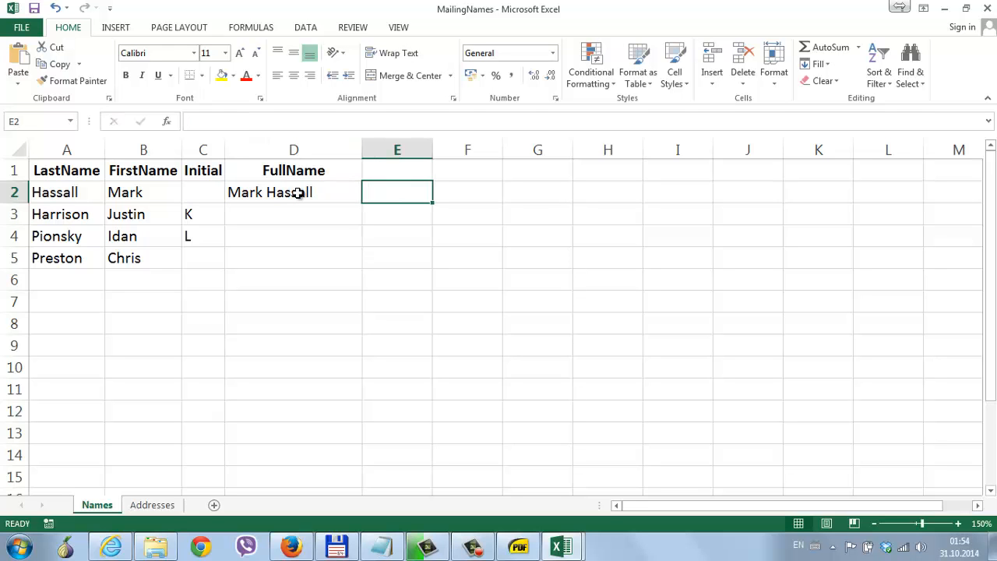
key(Down)
key(Left)
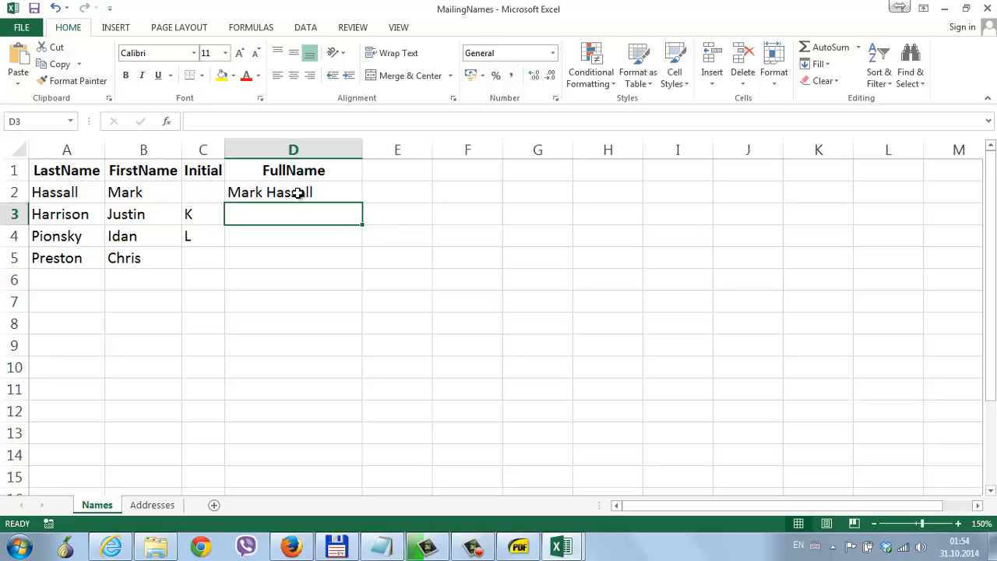
key(Up)
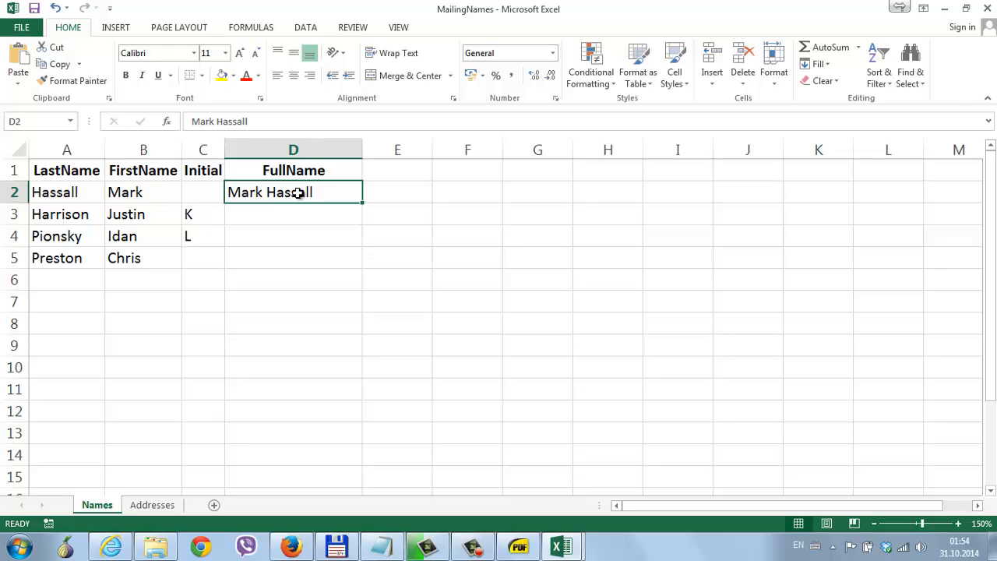
Re-enter the full name in D2, begin the next full name in D3 and accept the Flash Fill suggestions through D5.
text(Mara)
key(BackSpace)
text(k Hassal)
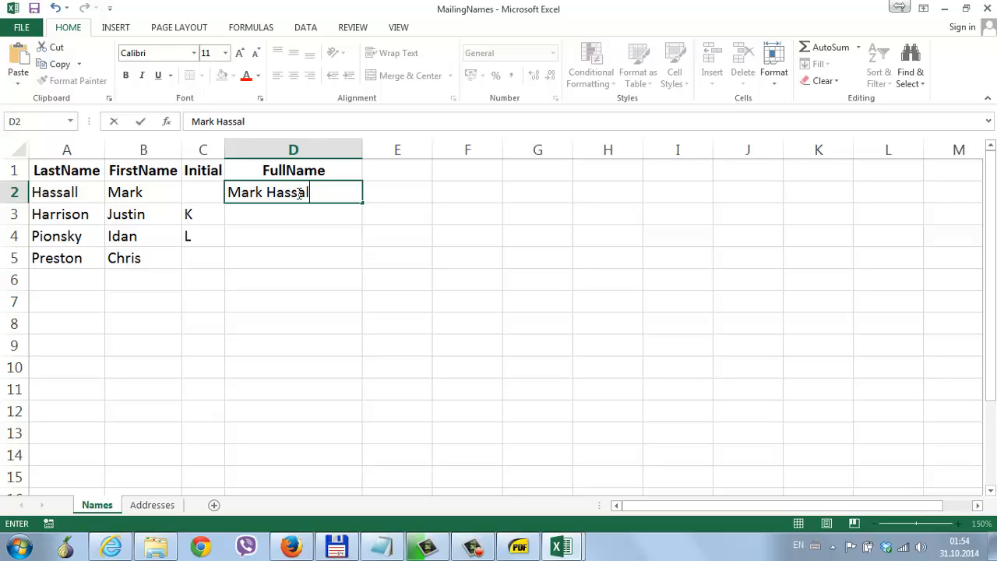
text(l)
key(Return)
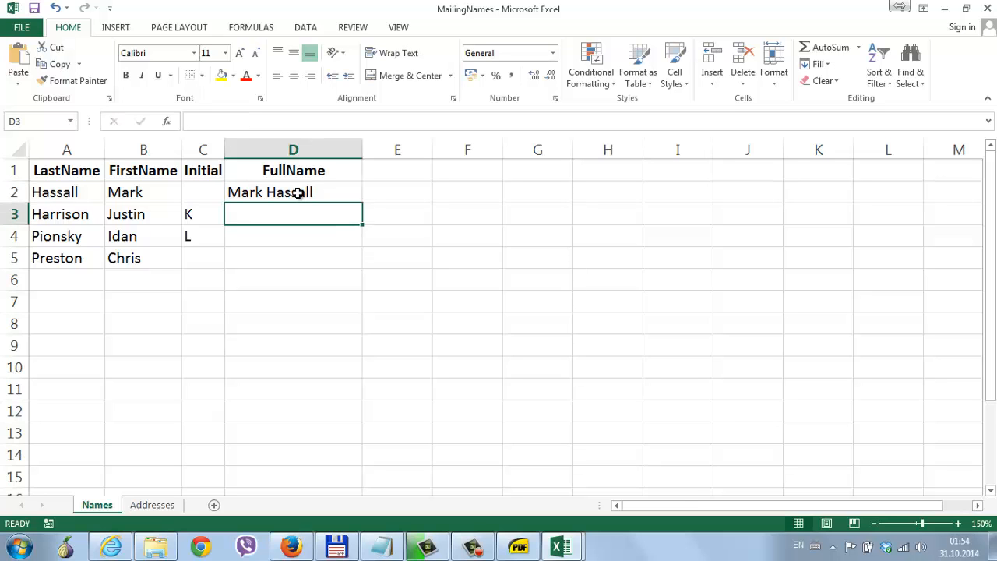
text(Justin Harrison)
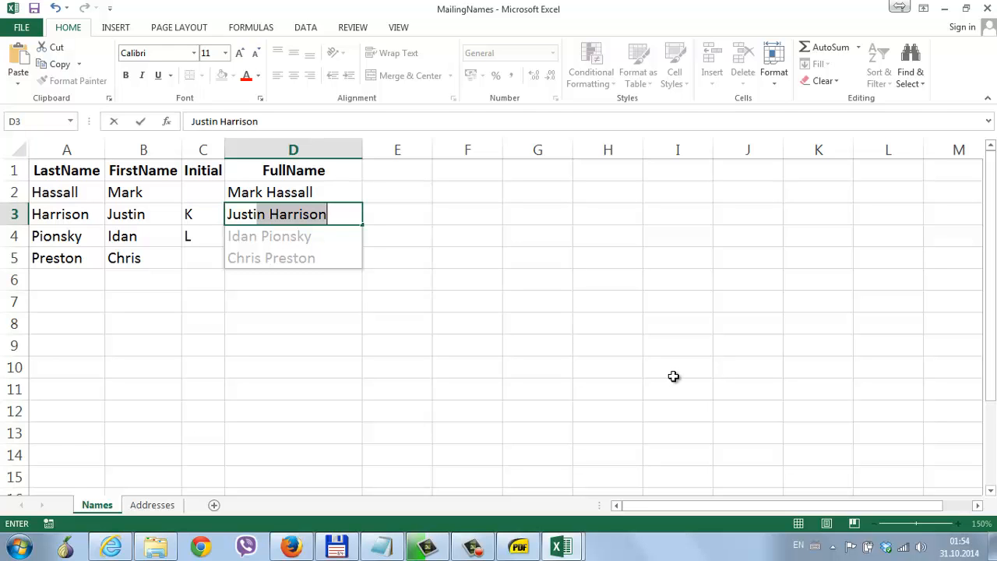
key(Return)
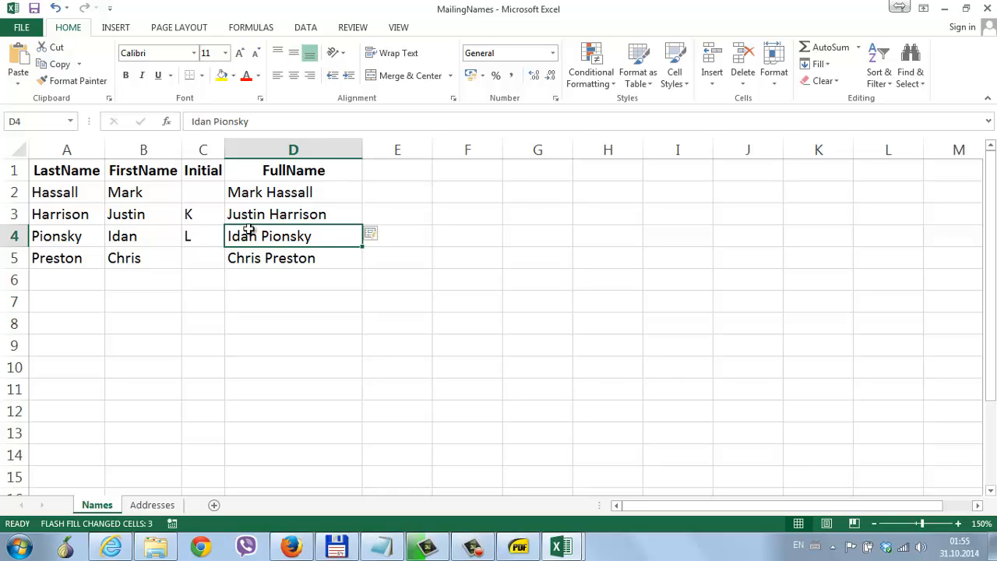
Start retyping the full name in D3 with the middle initial, and clear the cell.
click(282, 211)
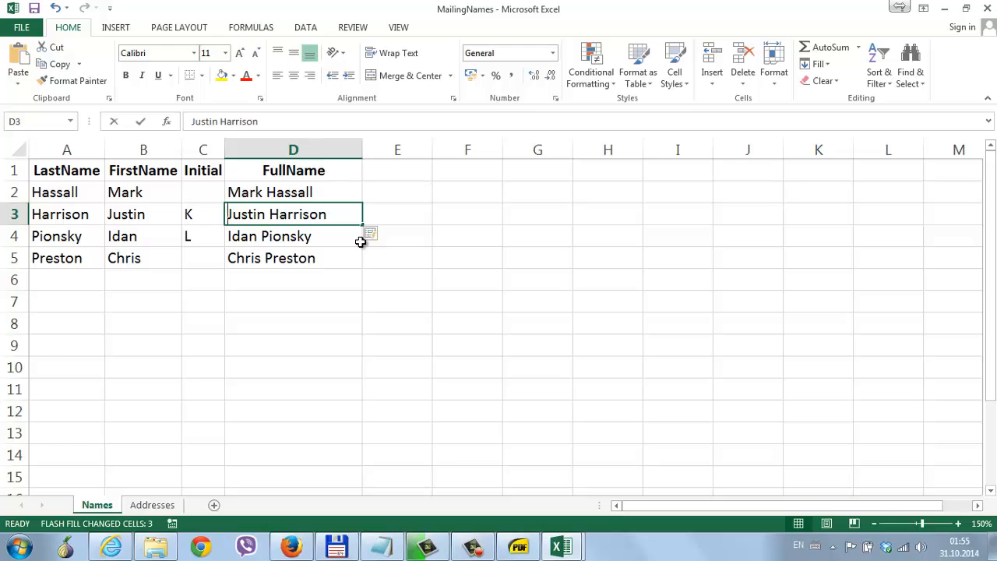
text(Justin K)
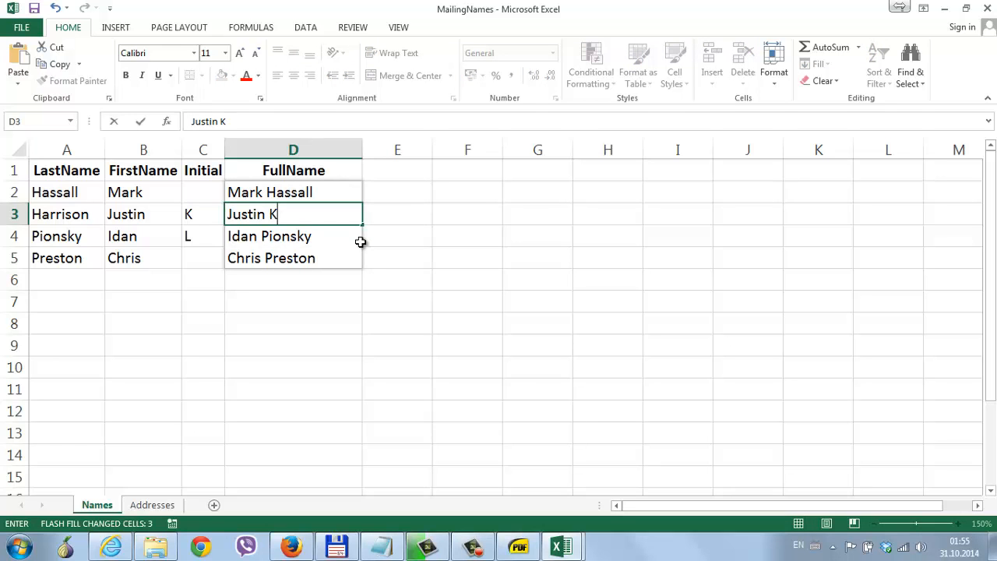
key(BackSpace)
key(BackSpace)
key(BackSpace)
key(BackSpace)
key(BackSpace)
key(BackSpace)
key(BackSpace)
key(BackSpace)
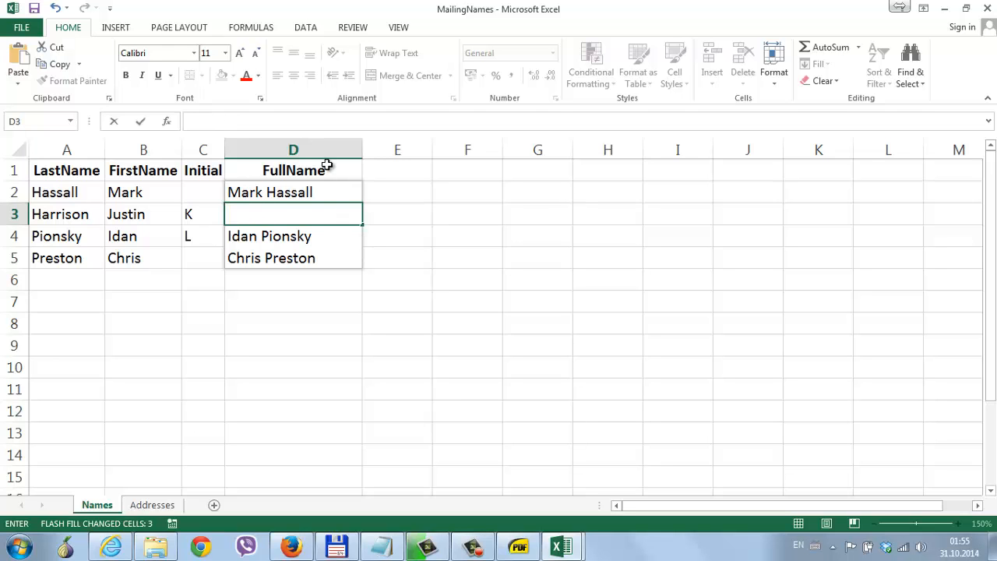
click(328, 192)
double_click(338, 191)
key(Return)
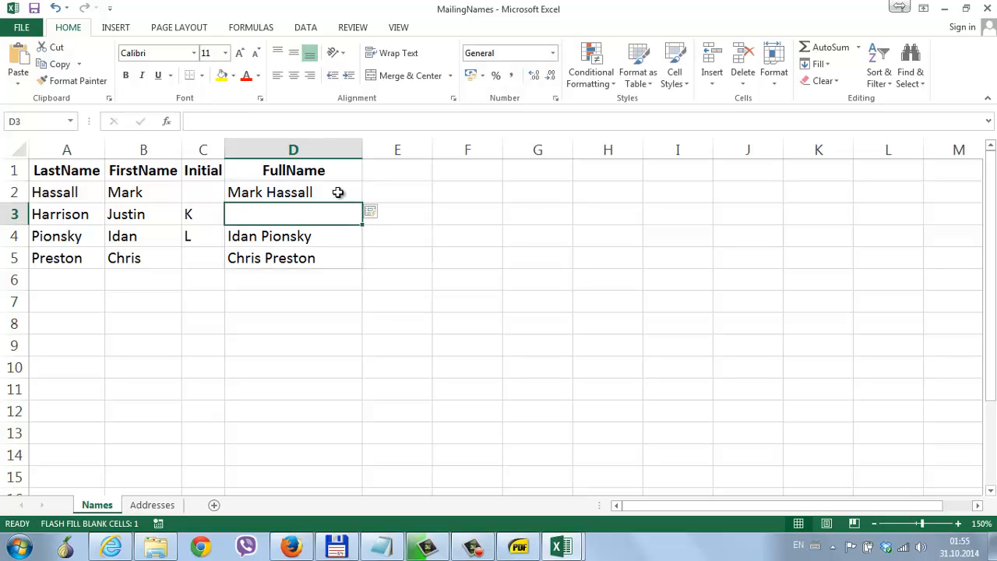
Enter the full name in D3 with the middle initial and a period between first and last name, letting Flash Fill update the names below.
text(Just)
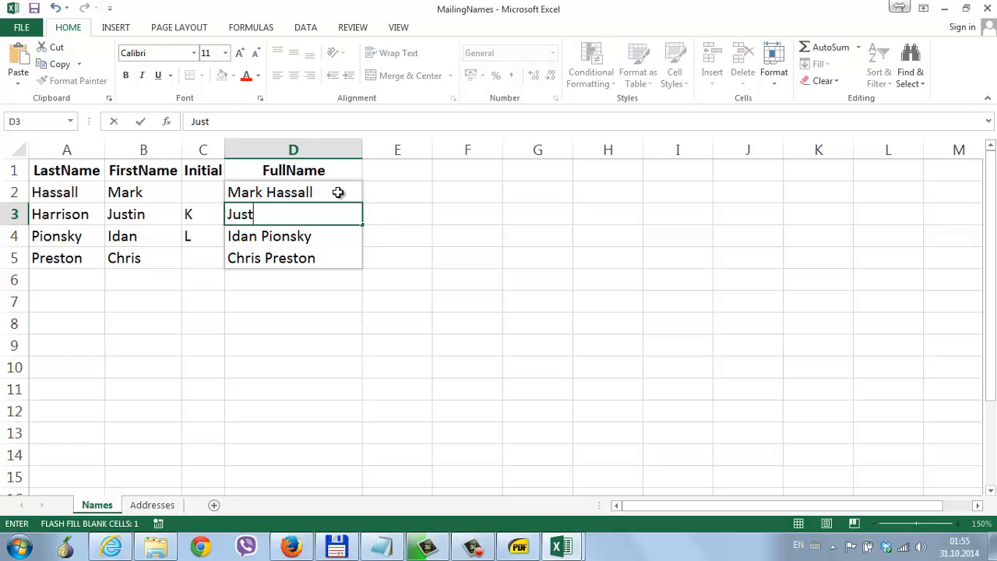
text(in K Harion)
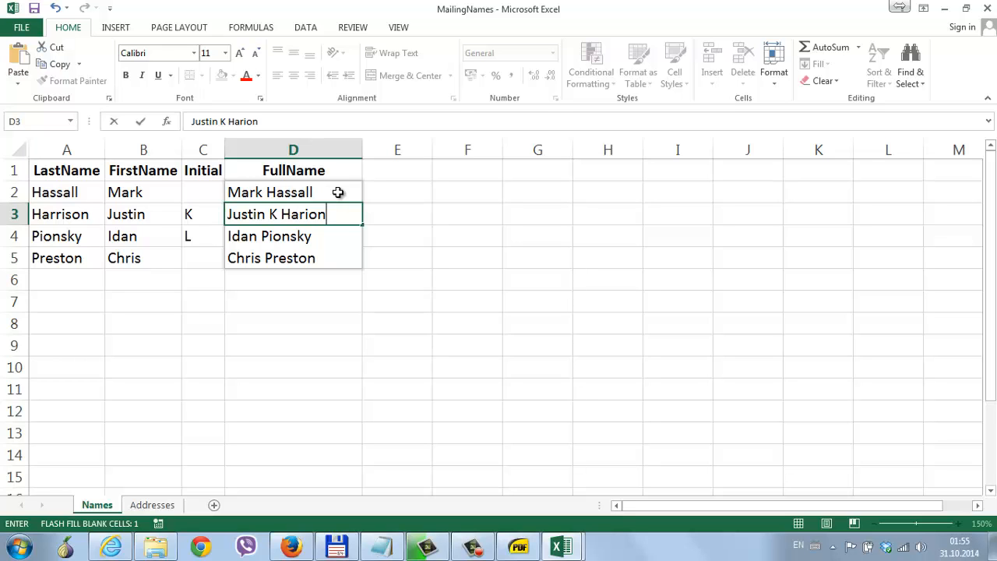
key(BackSpace)
key(BackSpace)
key(BackSpace)
key(BackSpace)
key(BackSpace)
key(BackSpace)
key(BackSpace)
text(. Harrion)
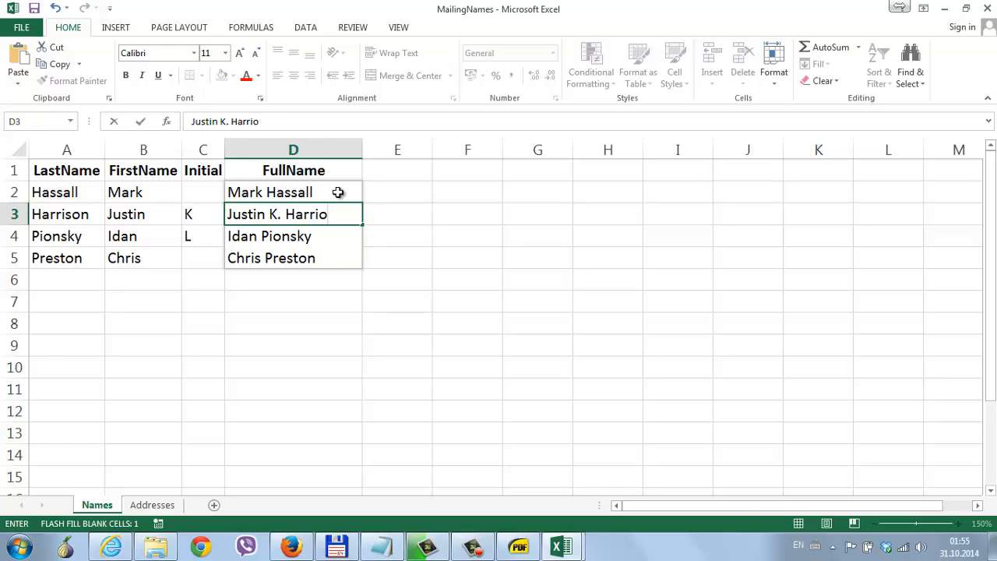
key(BackSpace)
key(BackSpace)
text(son)
key(Return)
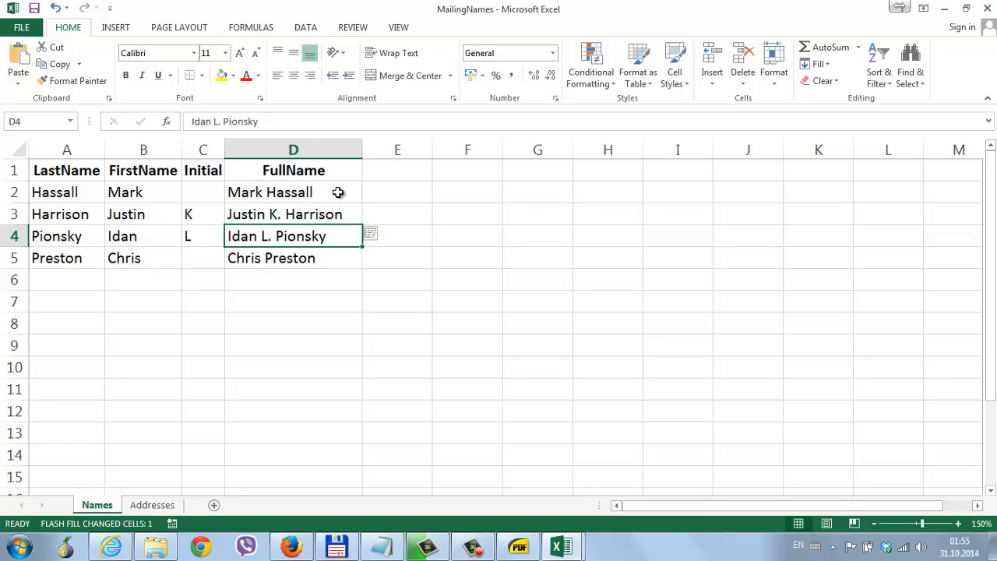
key(Down)
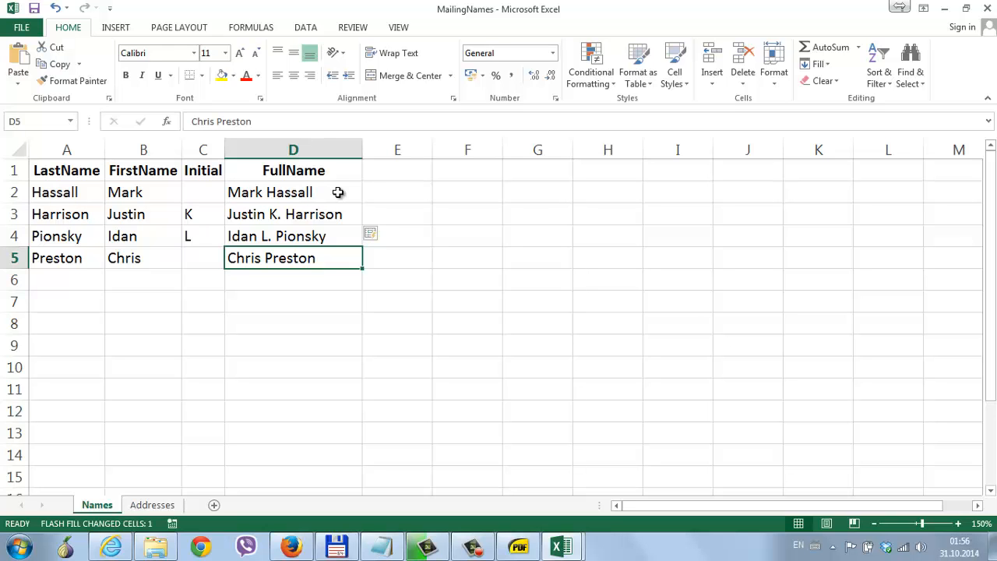
Format the empty cells E2:E5 as Text.
drag(438, 186, 436, 261)
drag(389, 193, 389, 255)
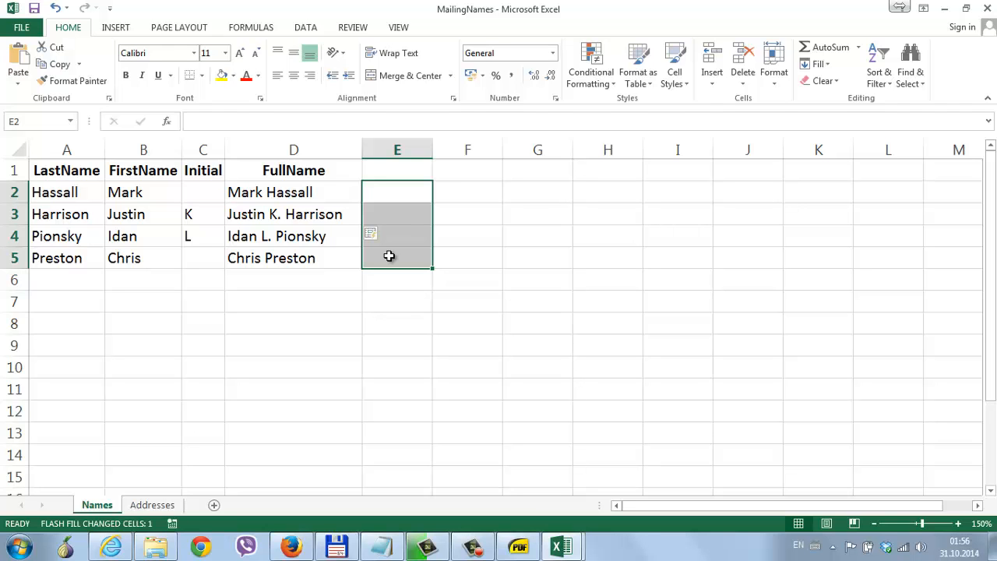
click(554, 55)
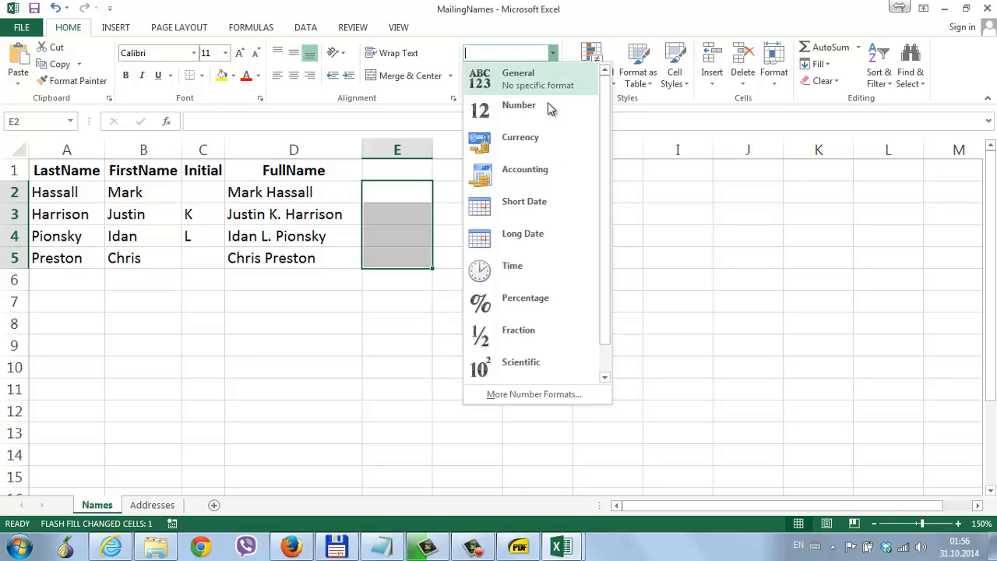
scroll(544, 326, down, 1)
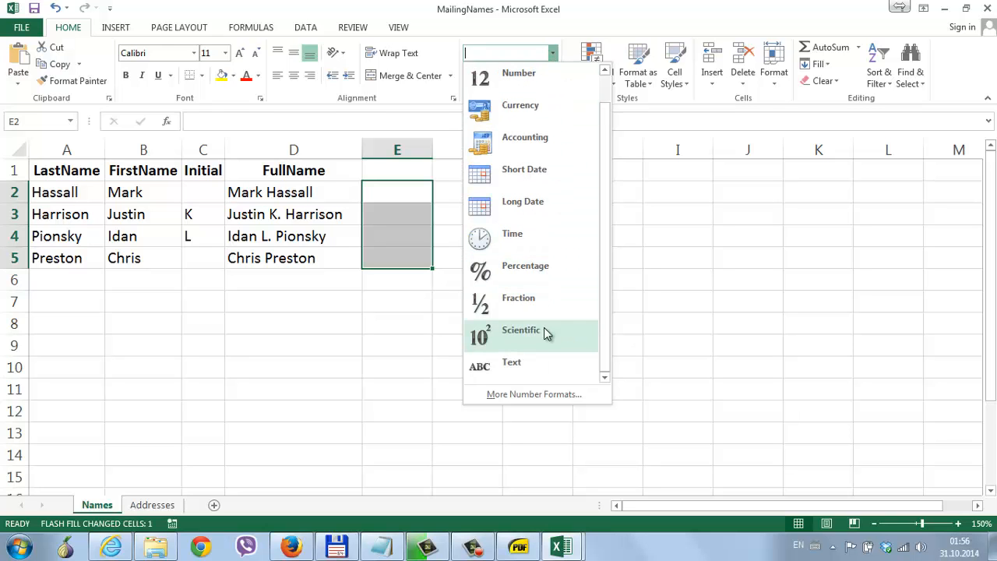
click(531, 362)
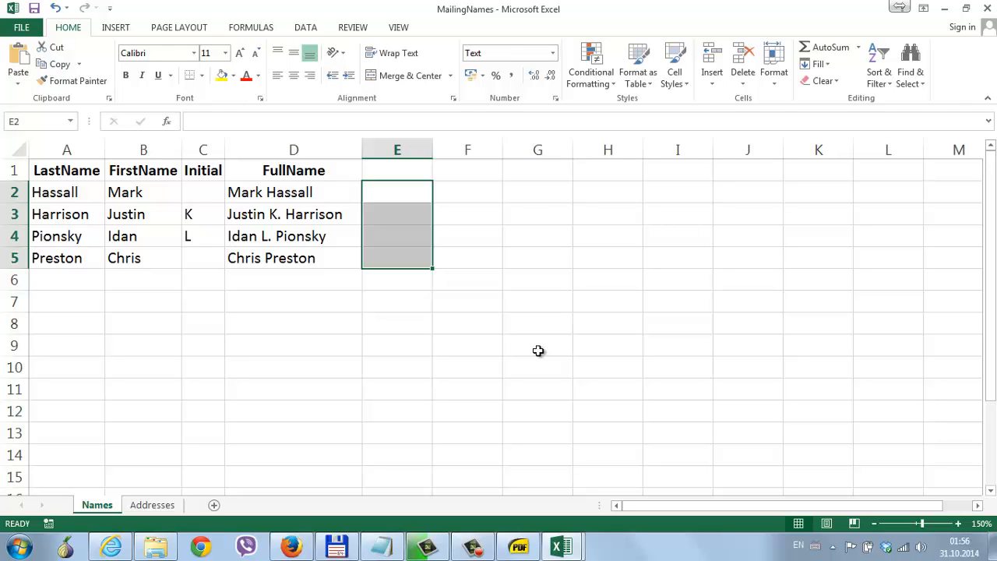
Enter the leading-zero numbers 03214 in F2 and 07921 in F3, keeping the General format.
click(465, 196)
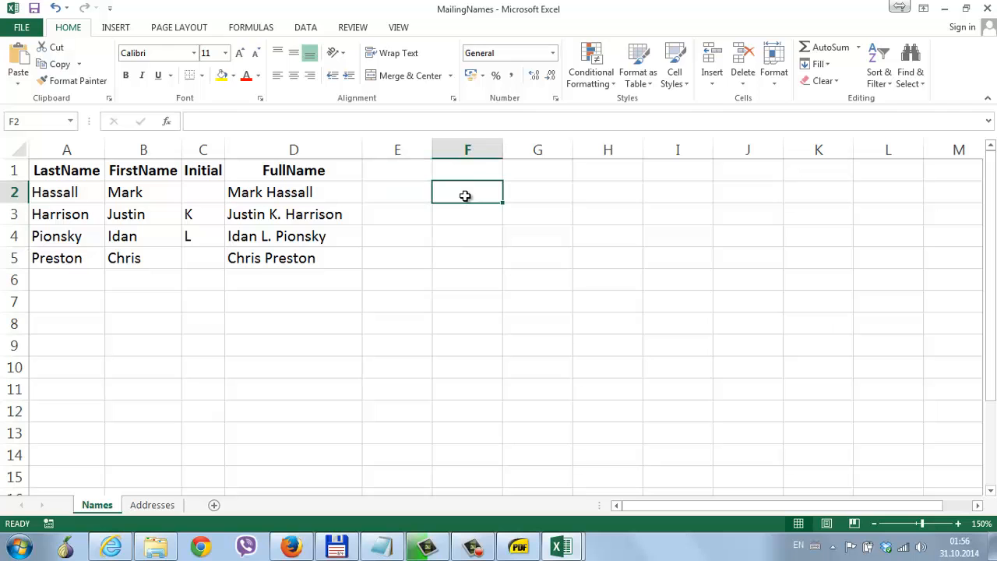
text(0)
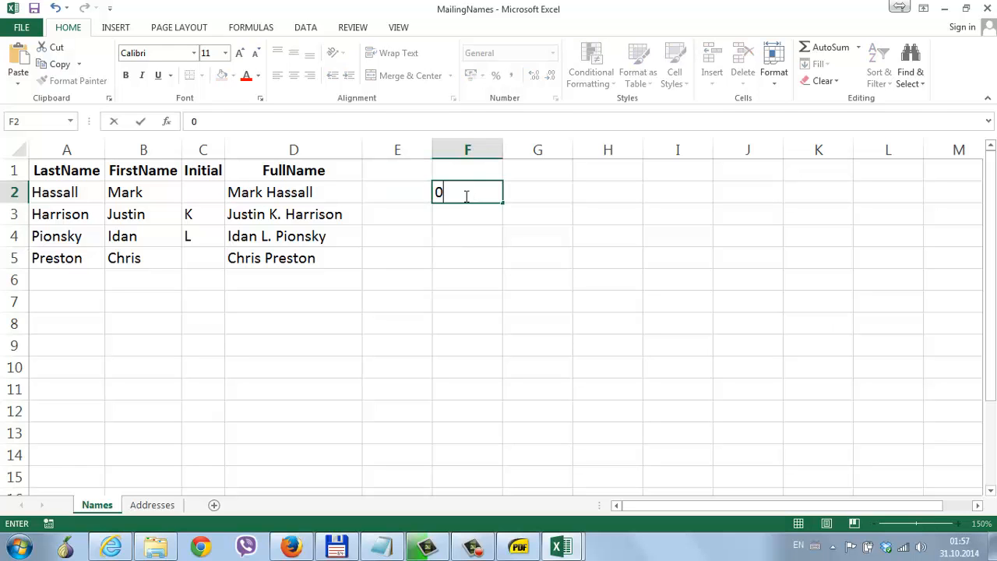
text(3214)
key(Return)
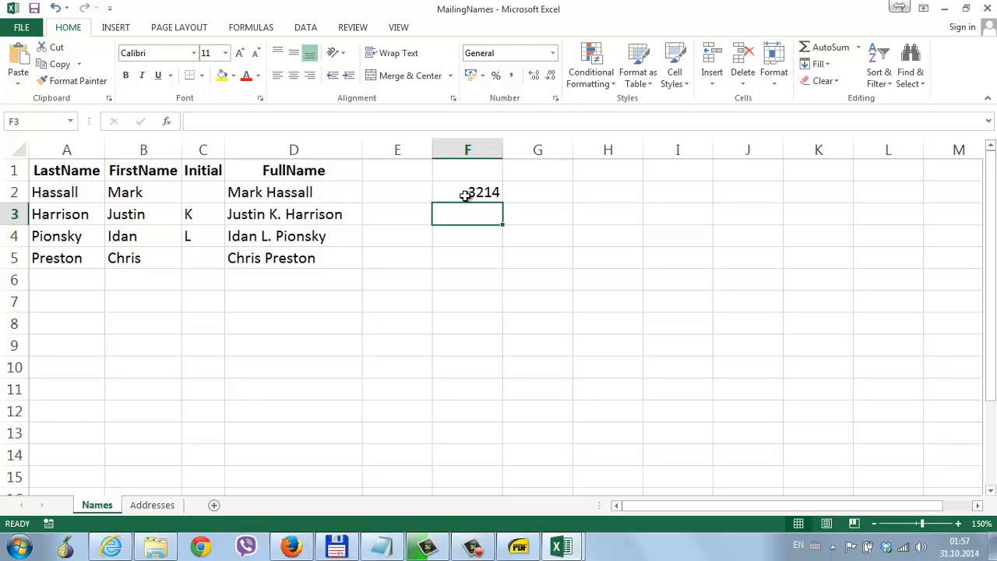
text(07921)
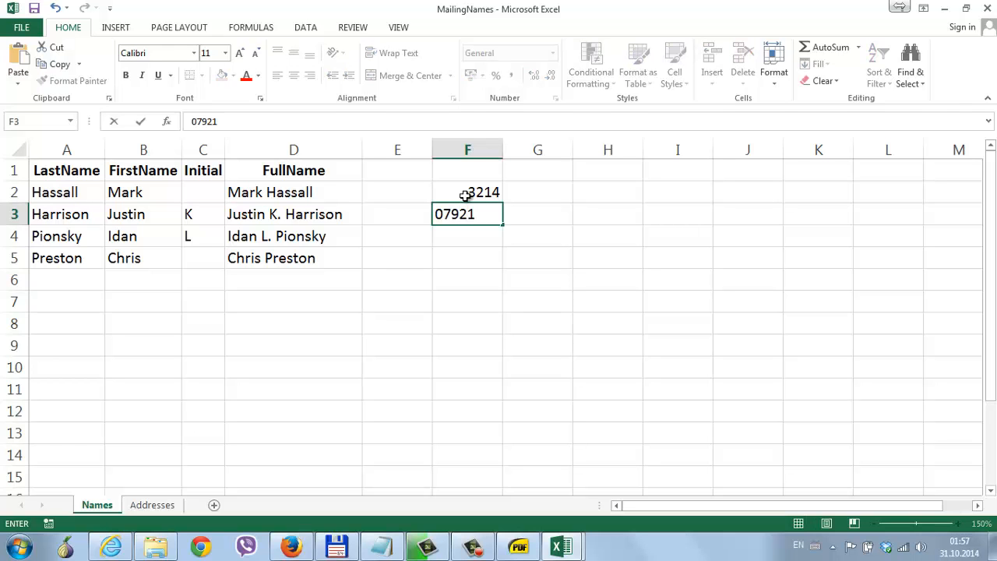
key(Return)
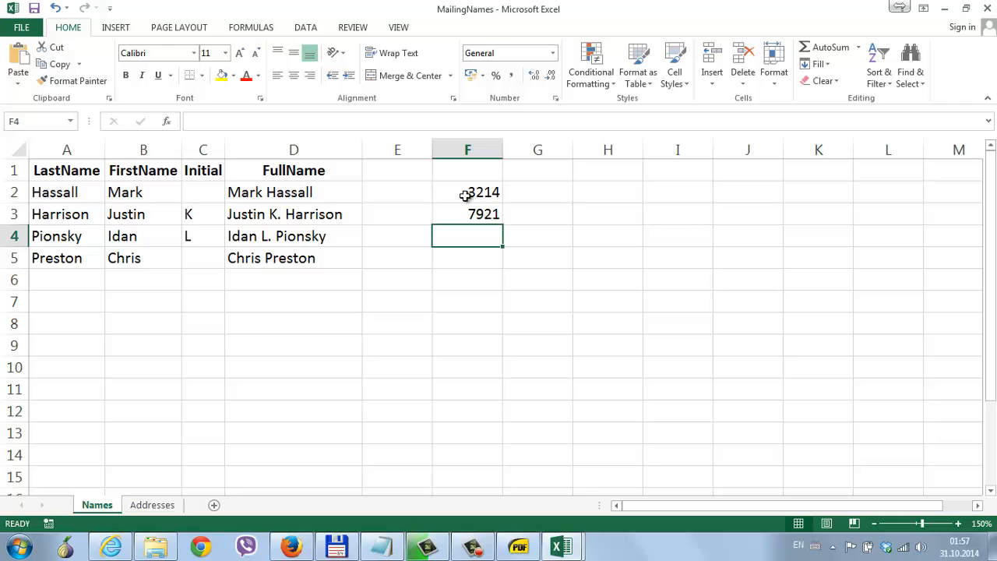
Enter the number 98012 in F4, keeping the General format.
text(9)
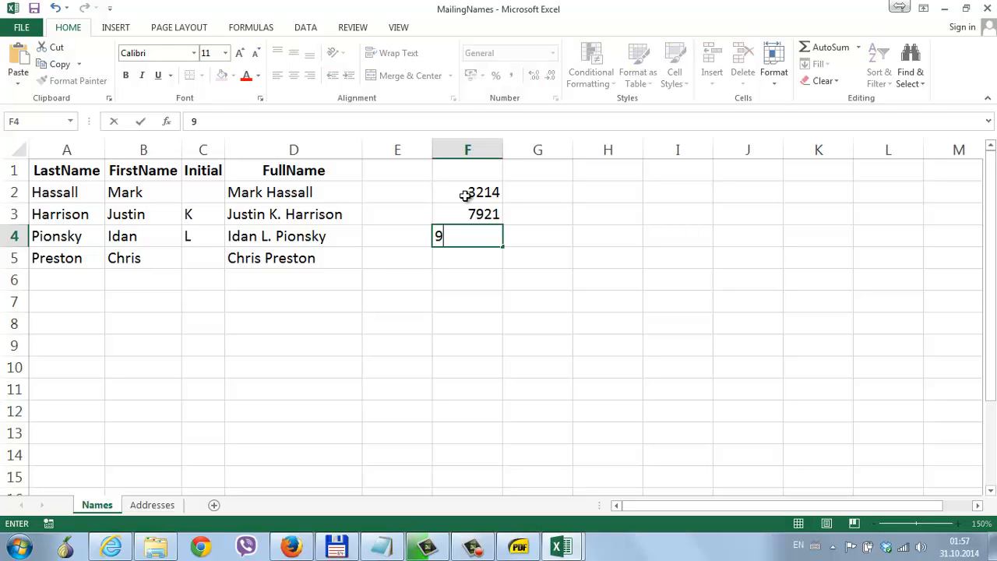
text(8012)
key(Return)
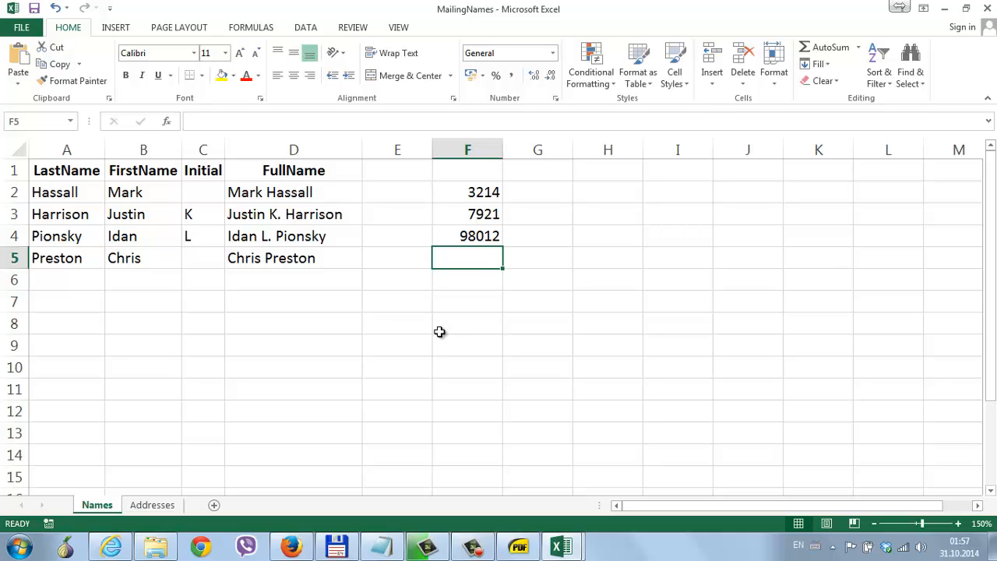
scroll(823, 314, down, 4)
scroll(701, 332, up, 4)
Close MailingNames without saving and open the 2013Q1ShipmentsByCategory workbook from the Chapter02 folder in Total Commander.
click(987, 7)
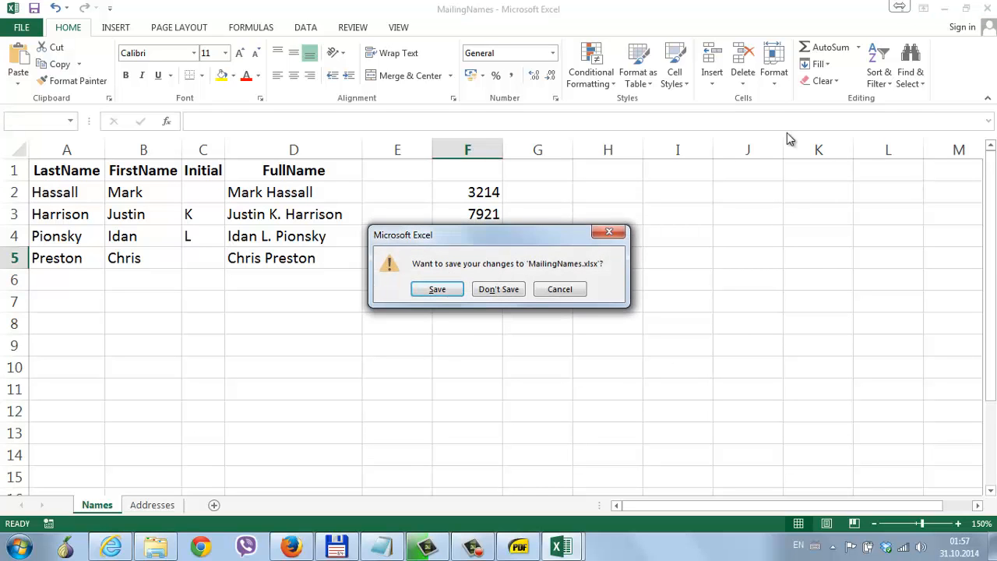
click(511, 288)
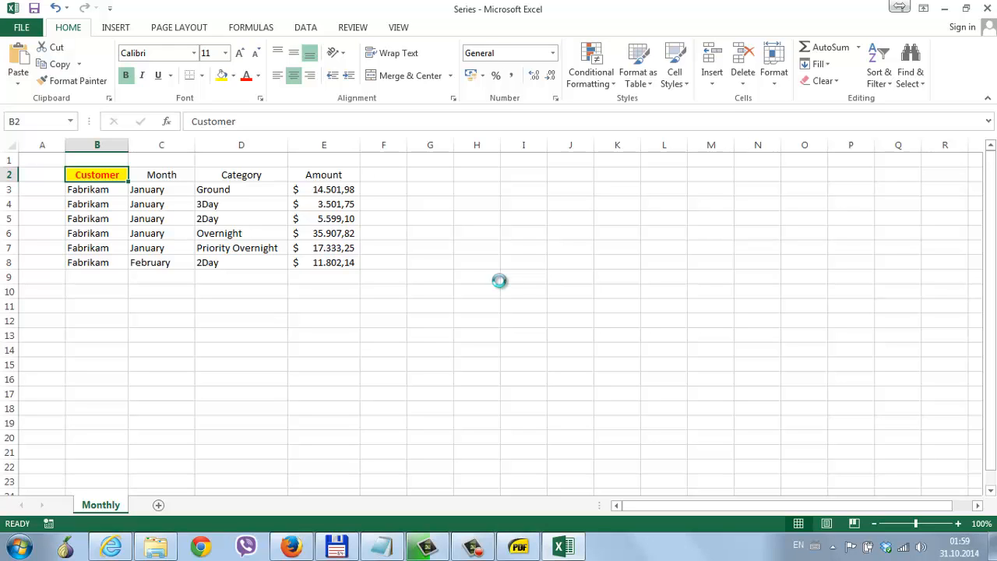
click(336, 546)
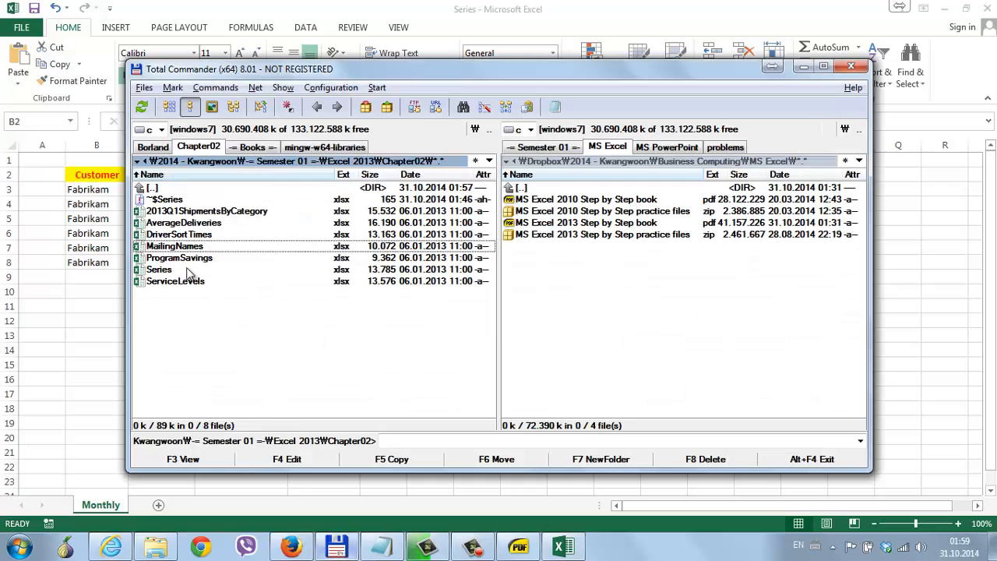
double_click(194, 214)
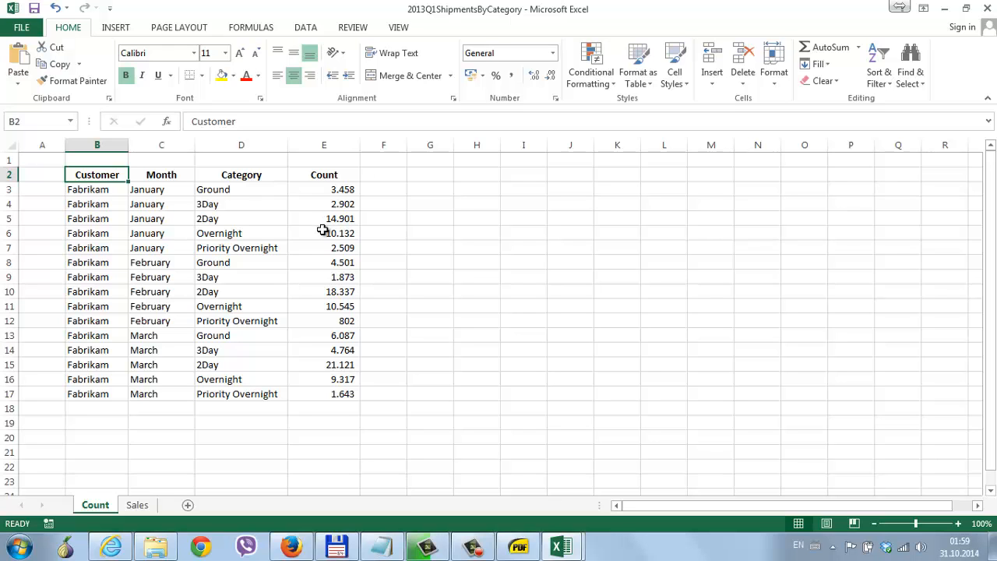
Copy the Customer, Month and Category headers in B2:D2 of the Count sheet.
click(90, 191)
click(91, 175)
drag(91, 175, 281, 177)
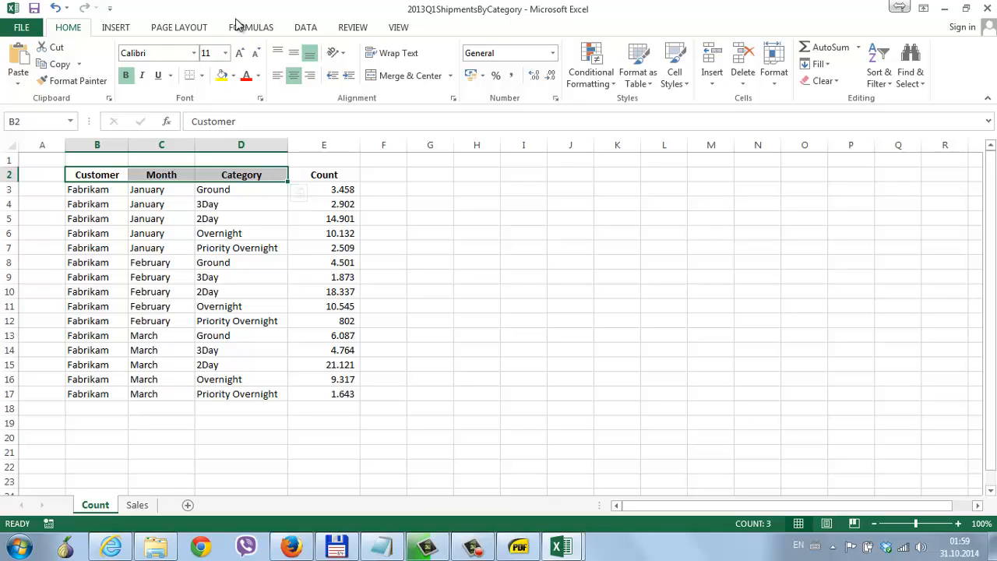
click(53, 65)
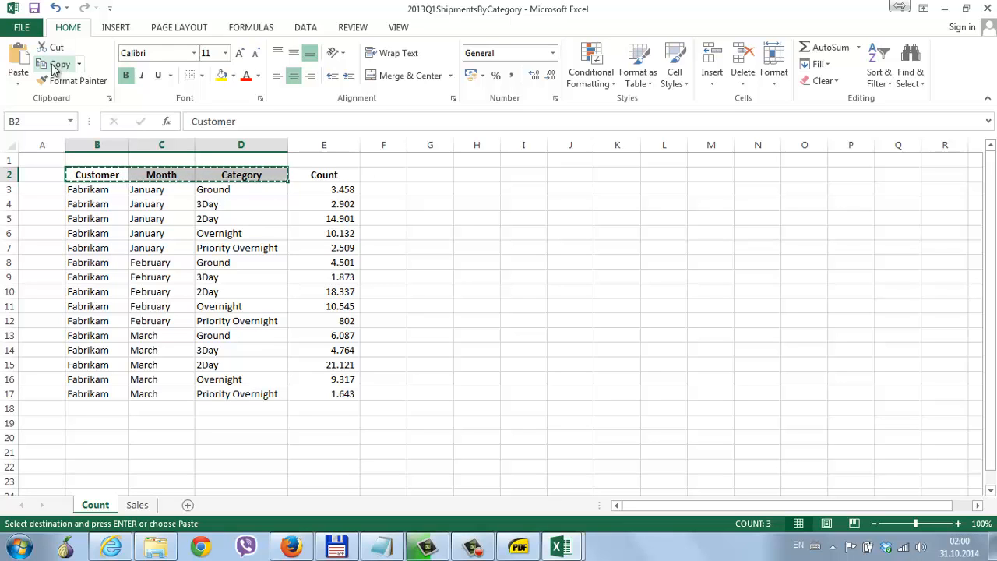
Paste the copied headers at B2 of the Sales sheet, keeping the source formatting.
click(137, 506)
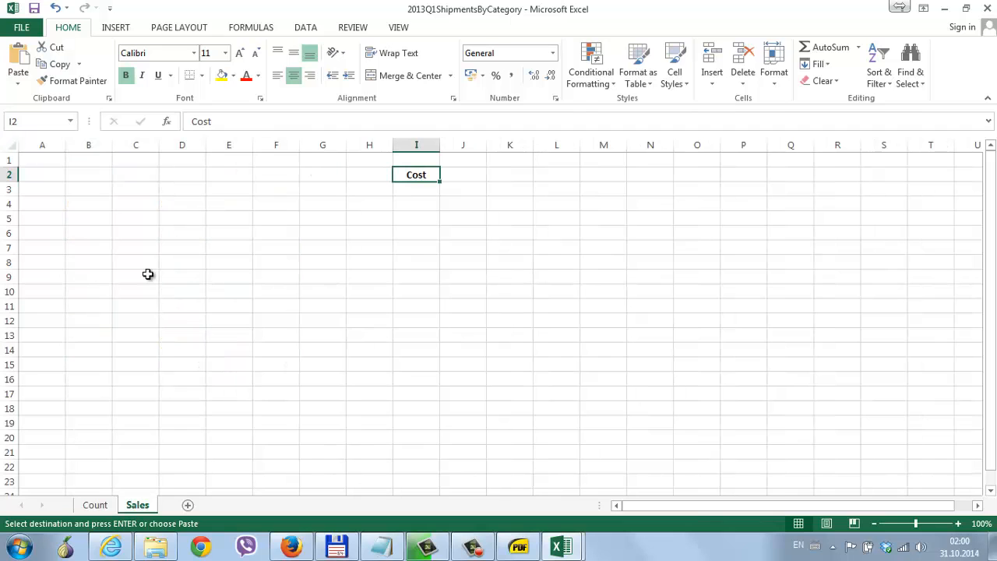
click(77, 172)
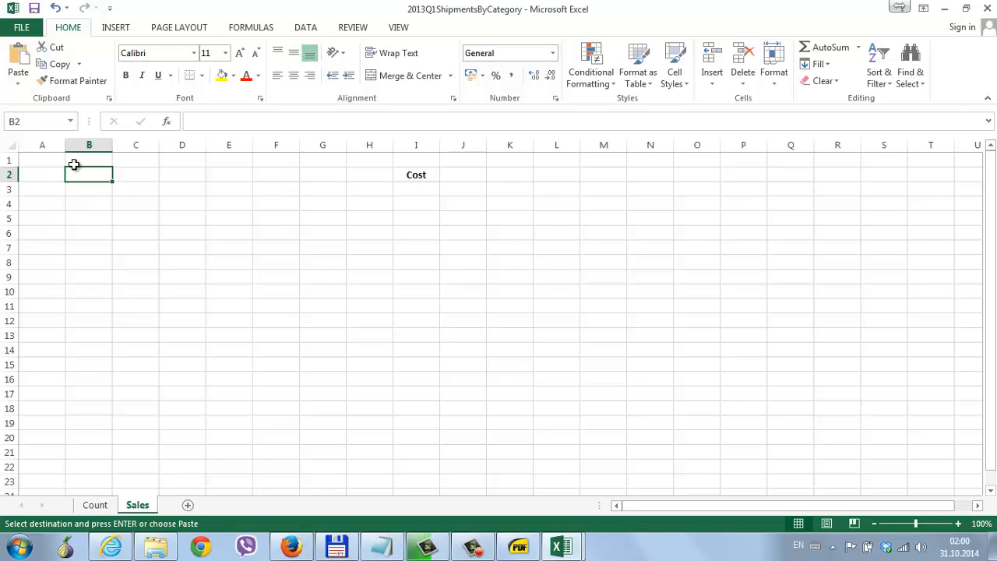
click(14, 87)
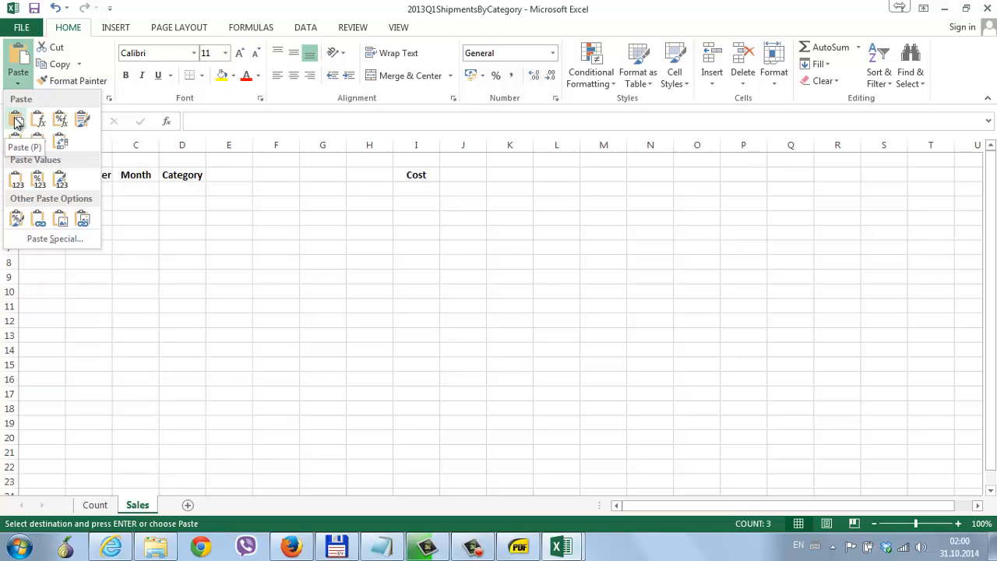
click(83, 121)
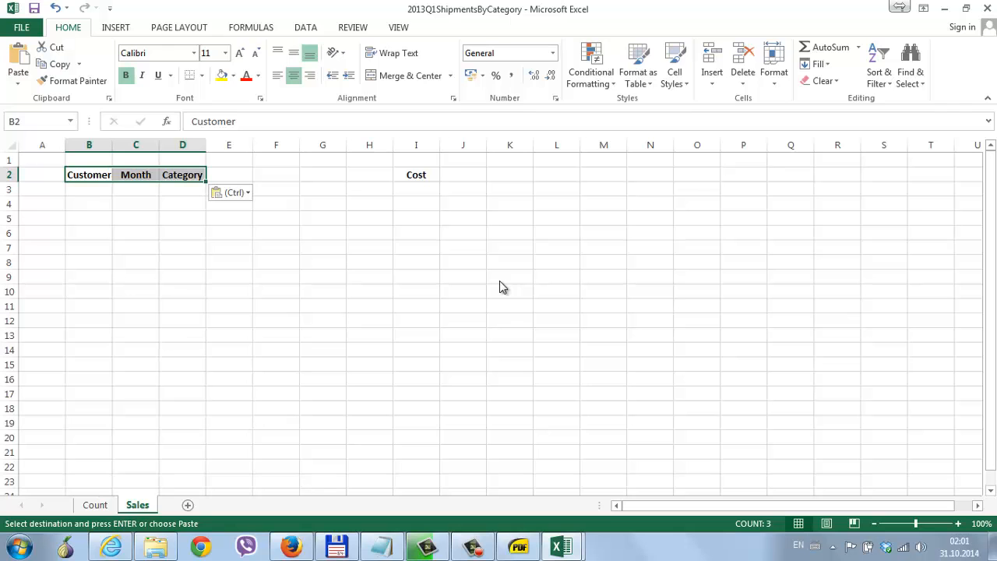
Move the Cost column from column I to column E by cutting and pasting the whole column.
click(426, 140)
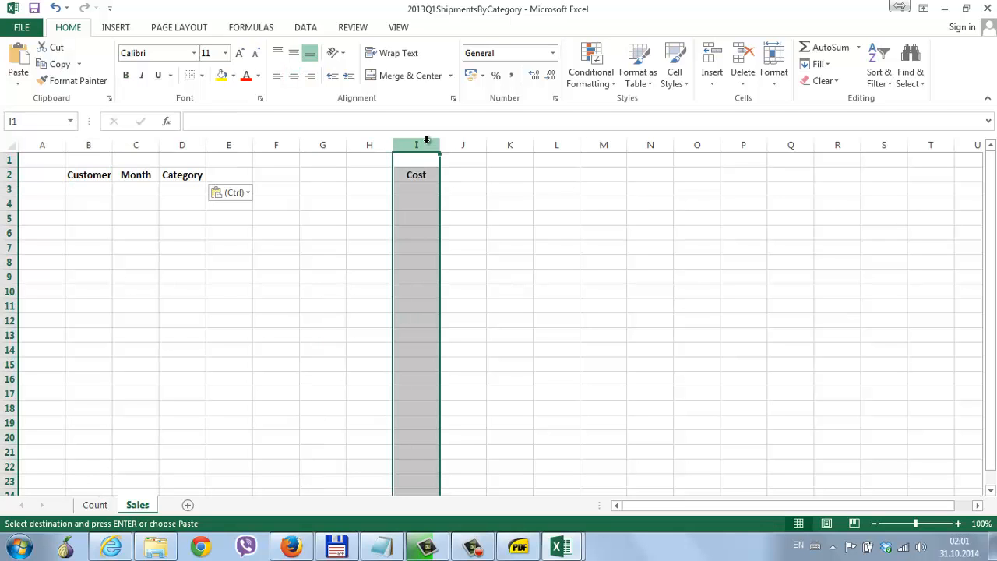
right_click(426, 145)
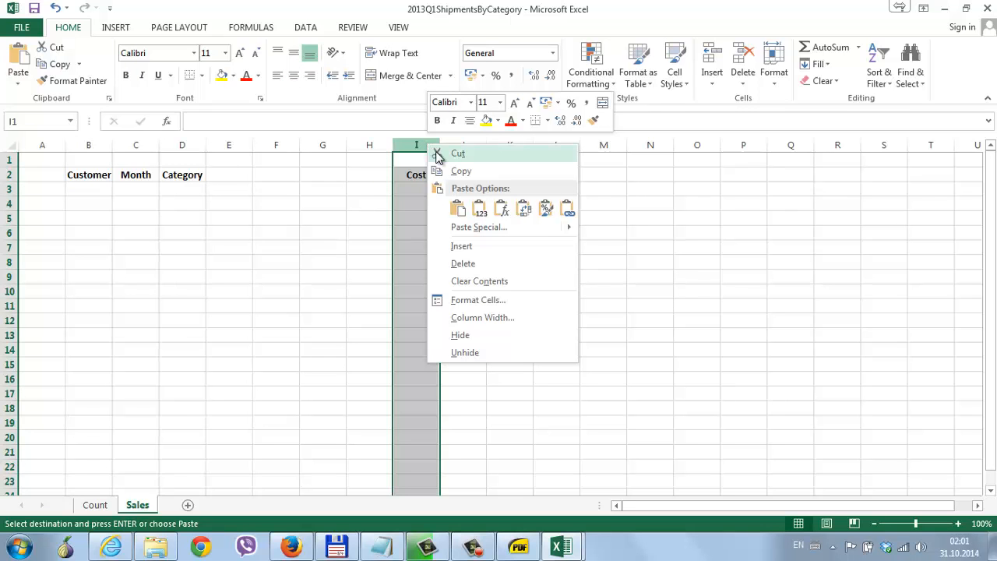
click(446, 155)
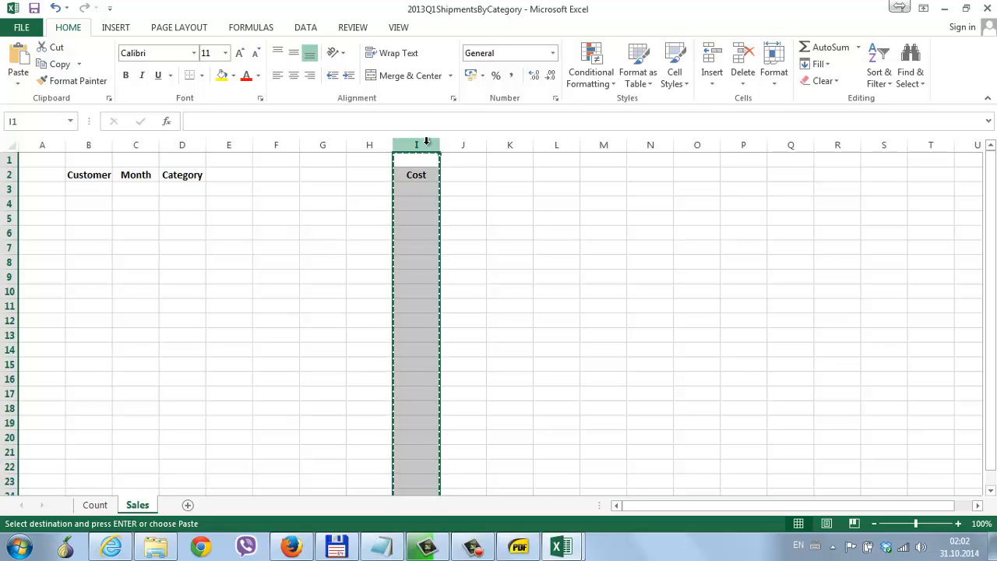
right_click(428, 144)
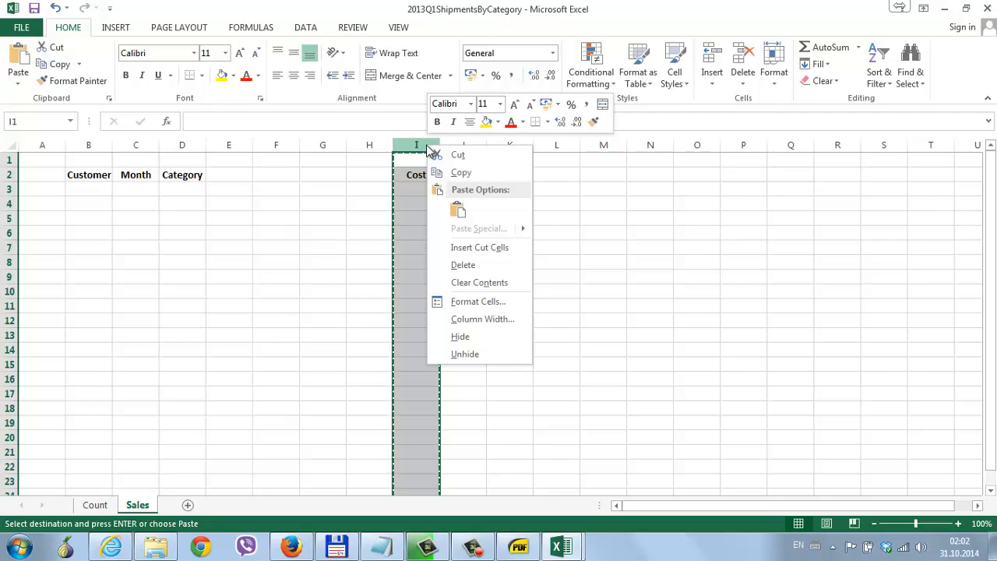
right_click(228, 145)
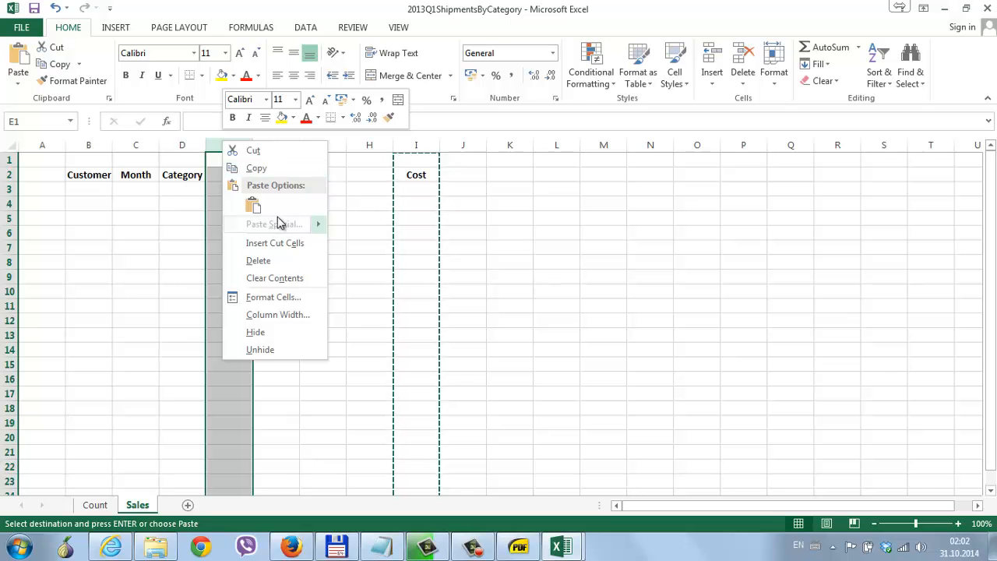
mouse_move(307, 228)
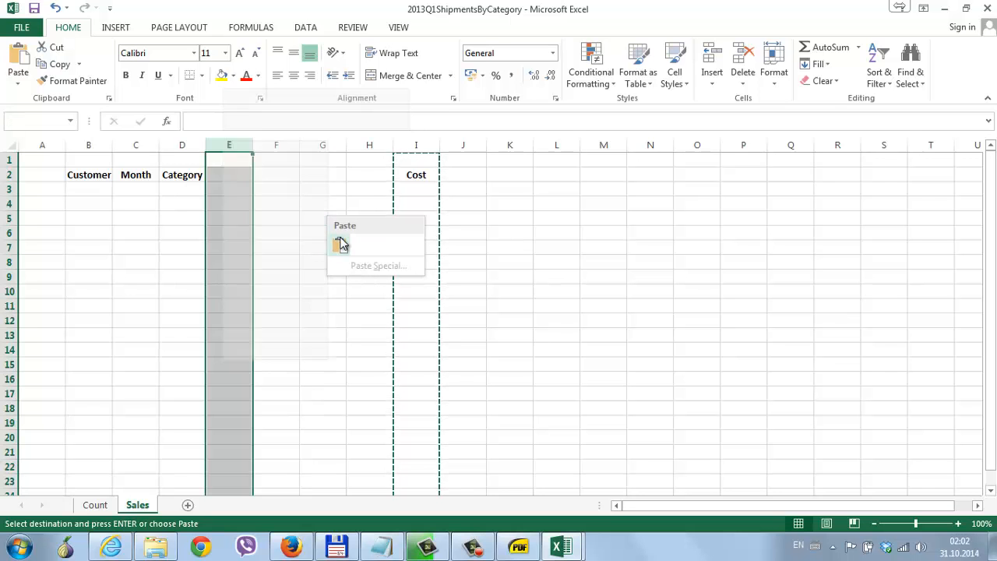
click(341, 244)
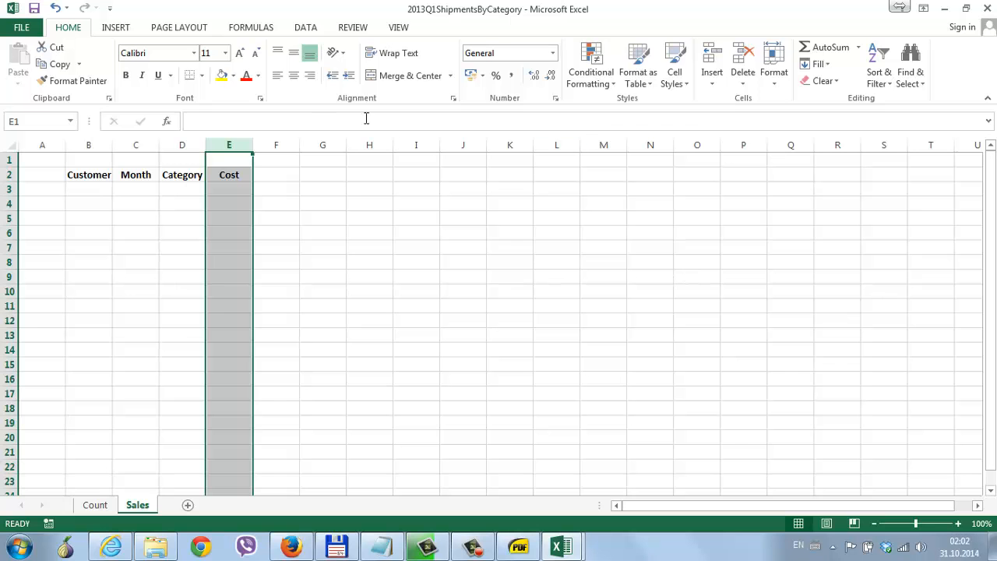
Close the 2013Q1ShipmentsByCategory and Series workbooks without saving the changes.
click(984, 9)
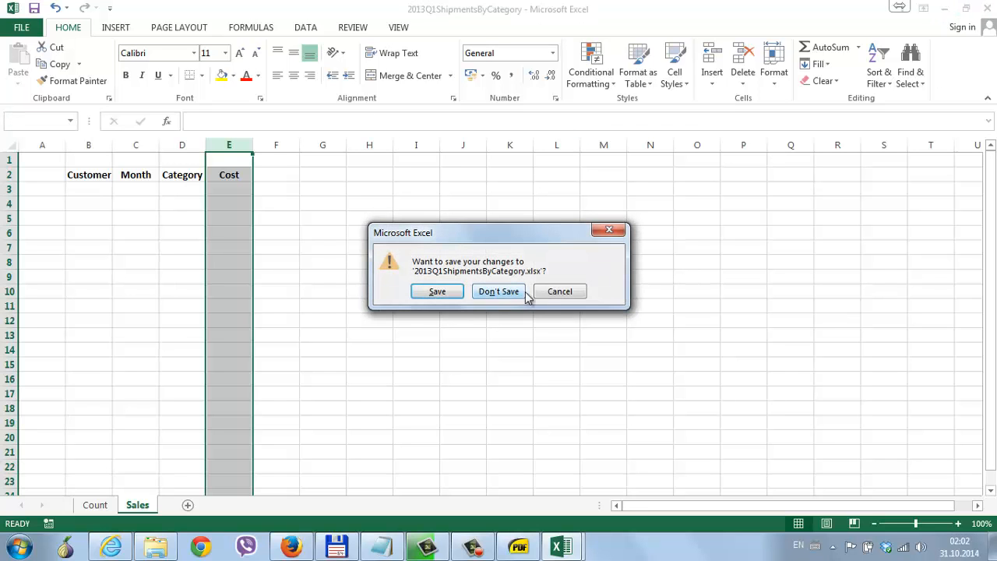
click(510, 291)
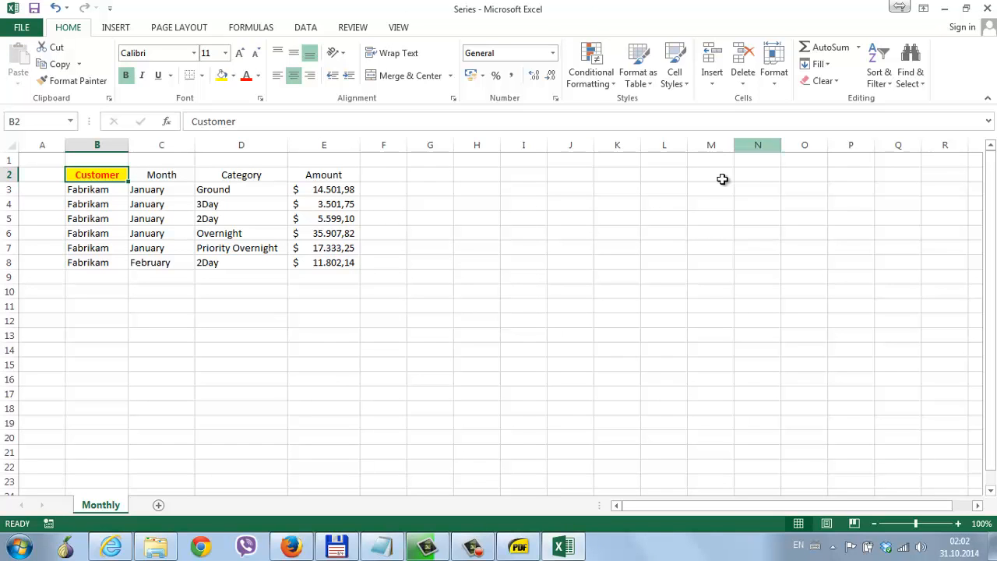
click(983, 8)
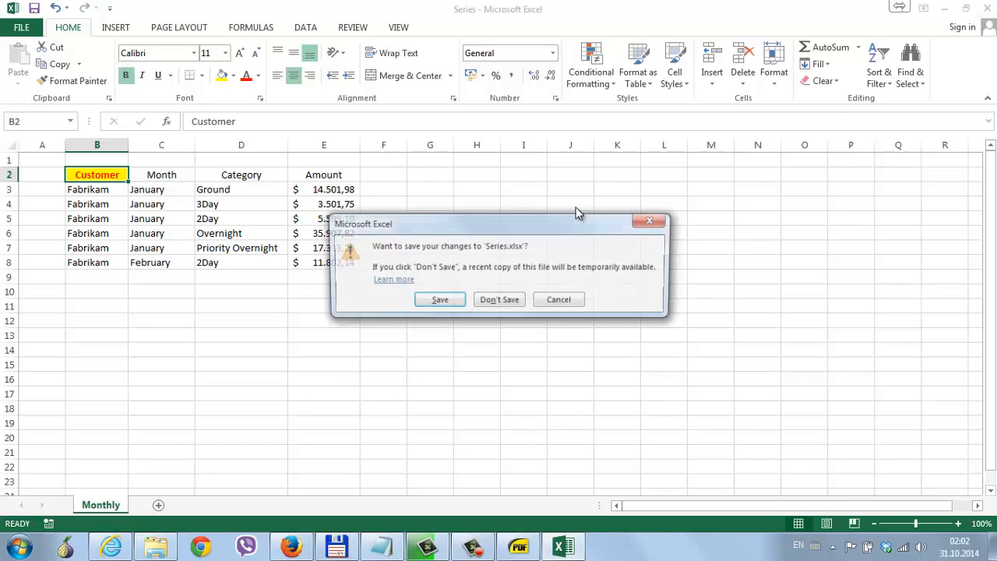
click(498, 299)
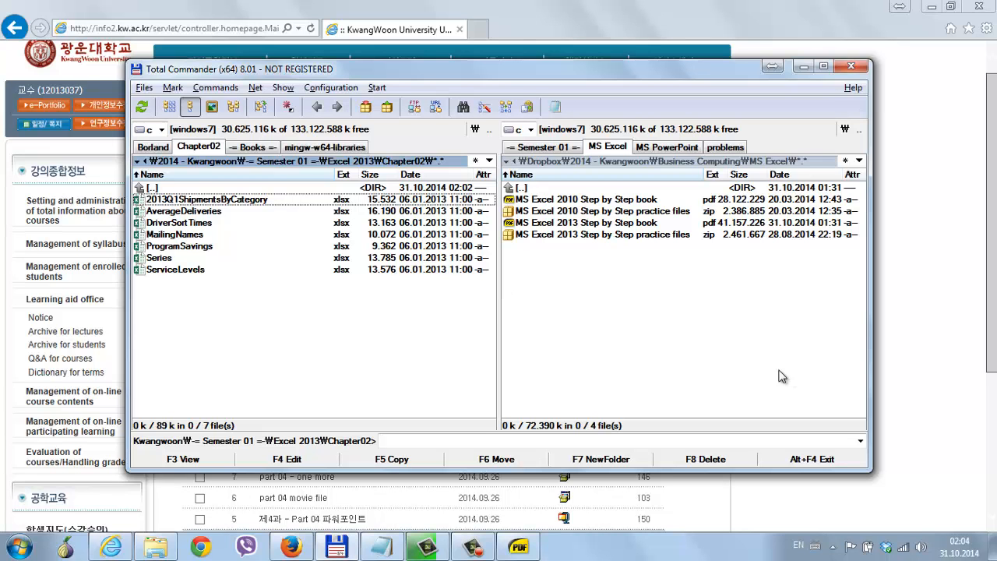
Switch to the Excel 2013 book in SumatraPDF and read the Find and Replace controls and exercise setup on pages 59 and 60.
key(F5)
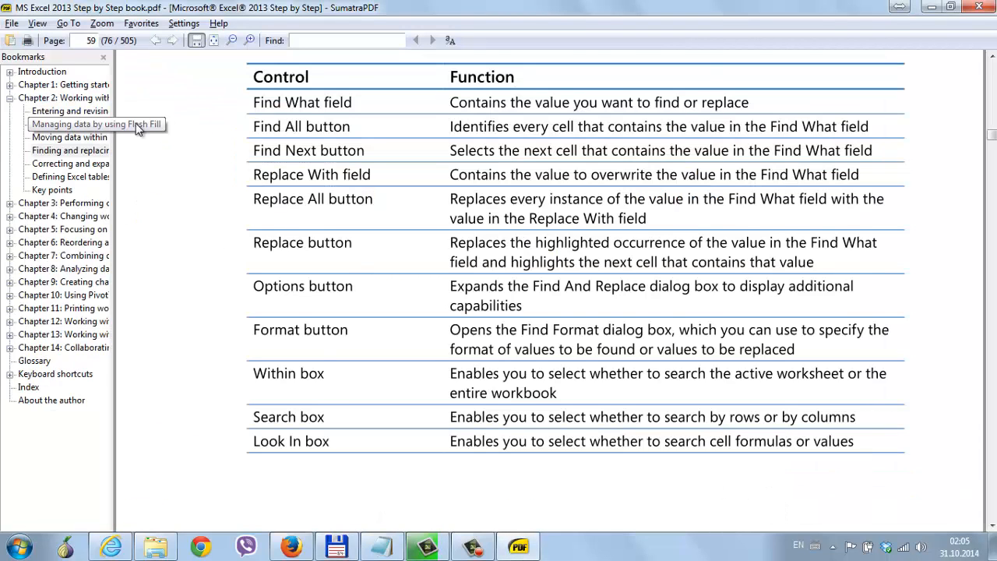
scroll(451, 136, up, 2)
scroll(450, 136, down, 4)
scroll(451, 136, down, 1)
scroll(450, 137, up, 2)
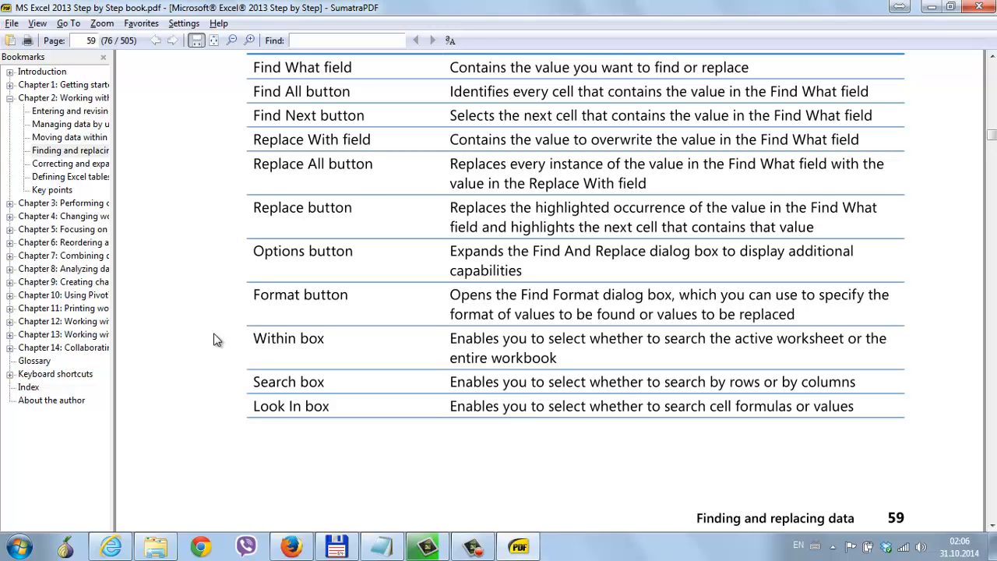
scroll(217, 340, down, 5)
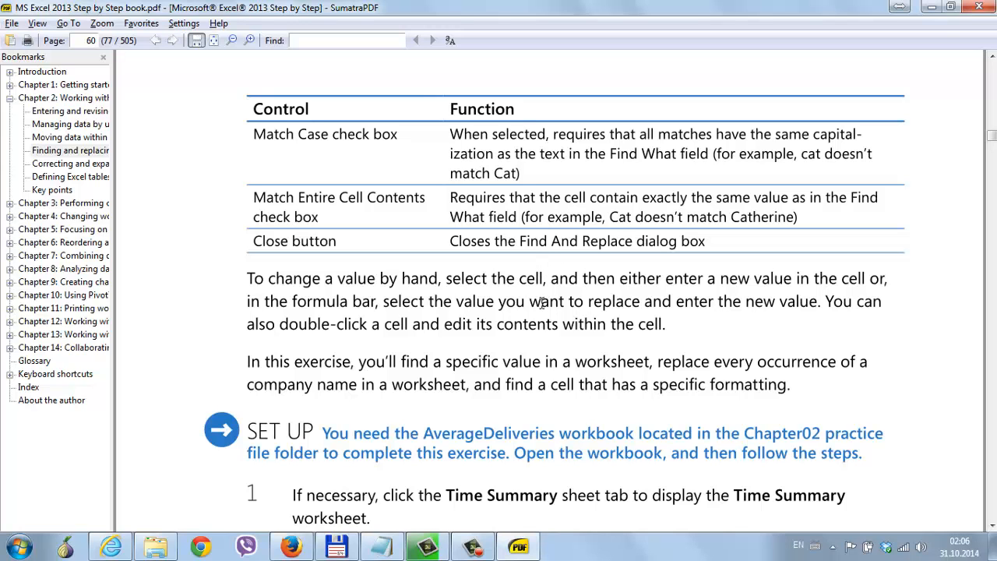
scroll(541, 303, down, 1)
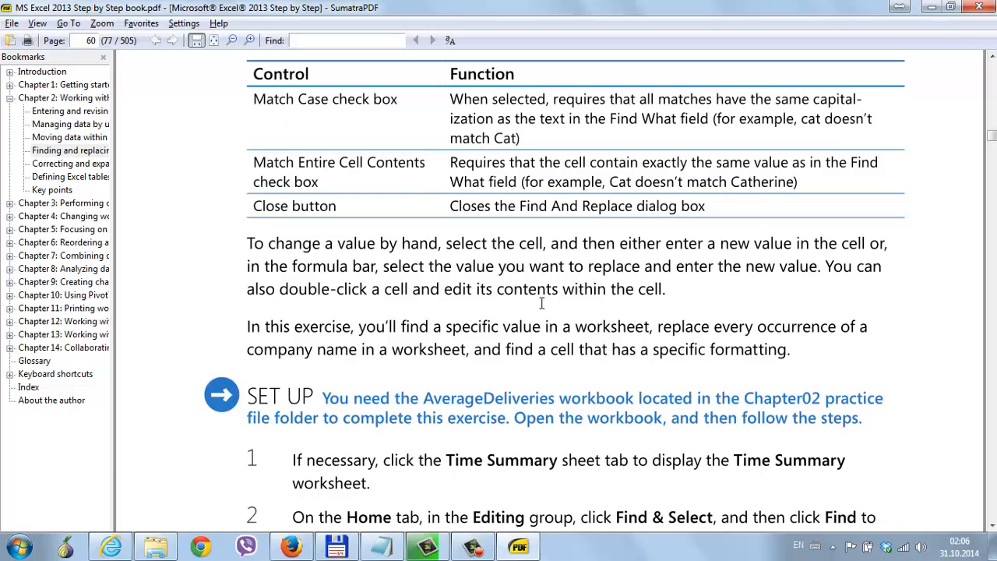
Leave the book and open the AverageDeliveries workbook from the Chapter02 folder in Total Commander.
click(929, 8)
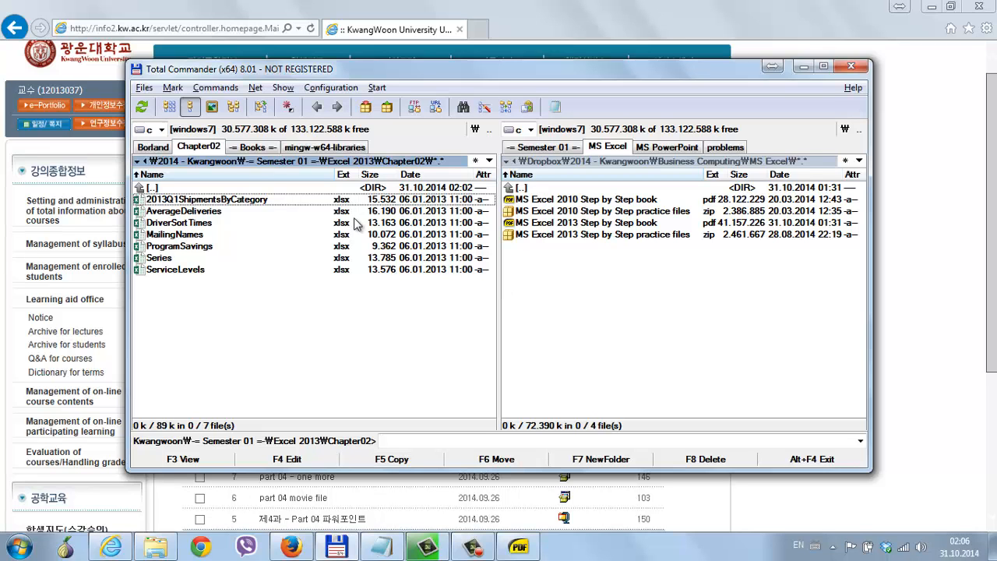
double_click(201, 213)
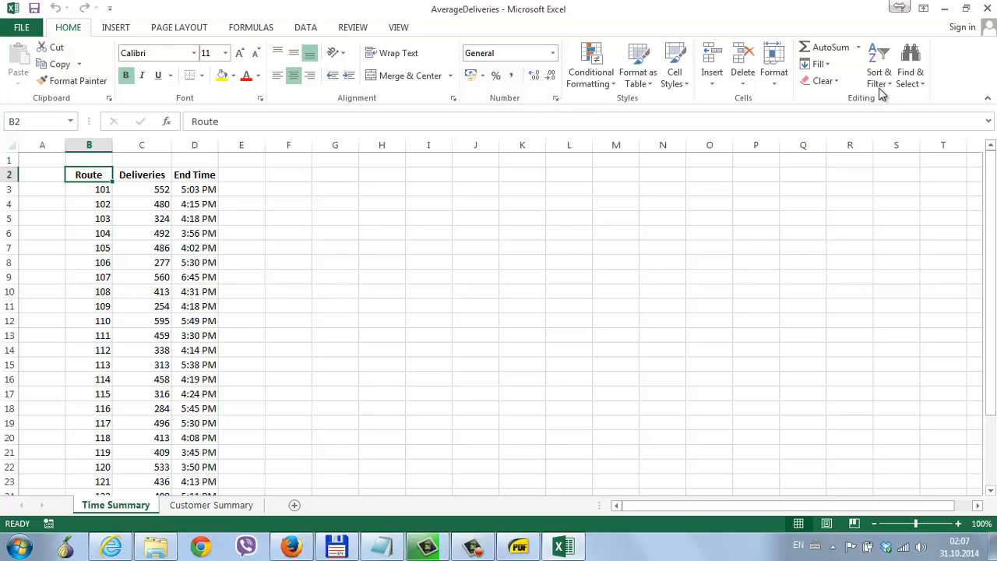
click(914, 89)
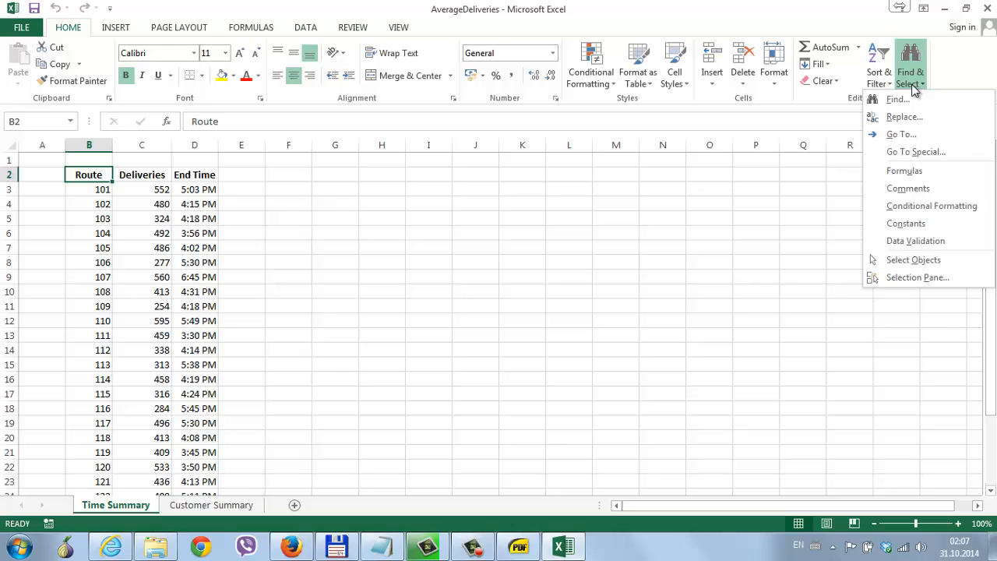
click(912, 101)
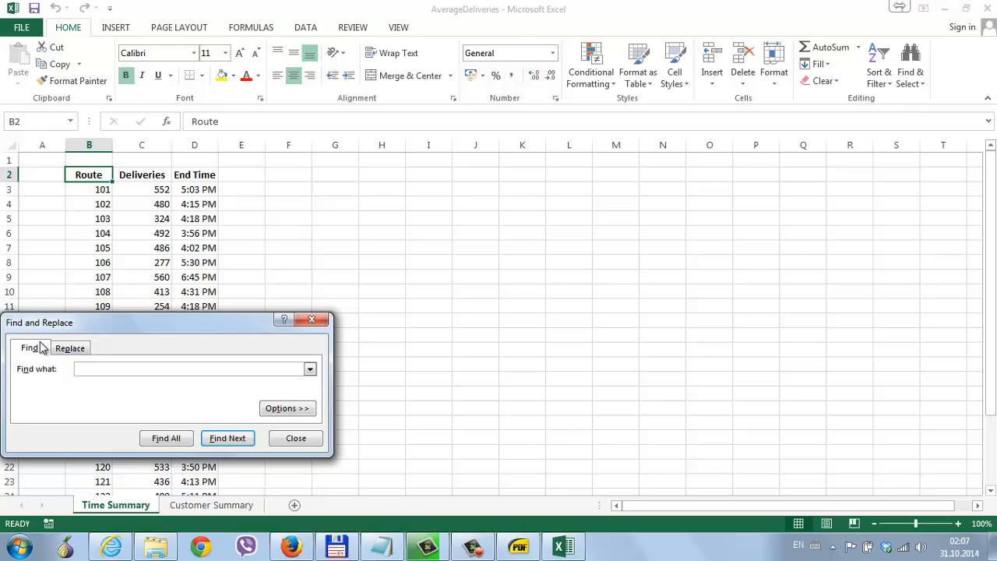
drag(99, 324, 689, 242)
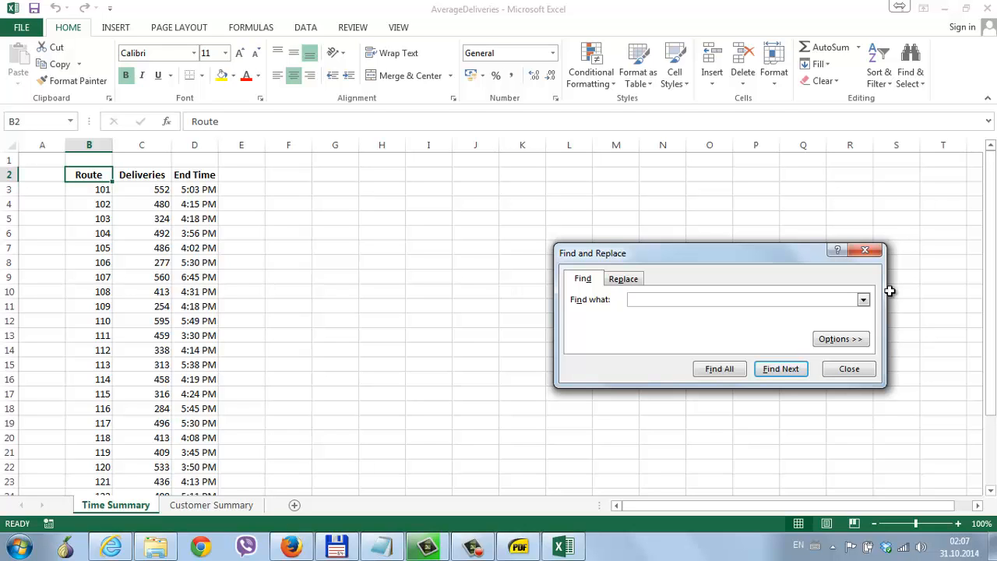
click(861, 368)
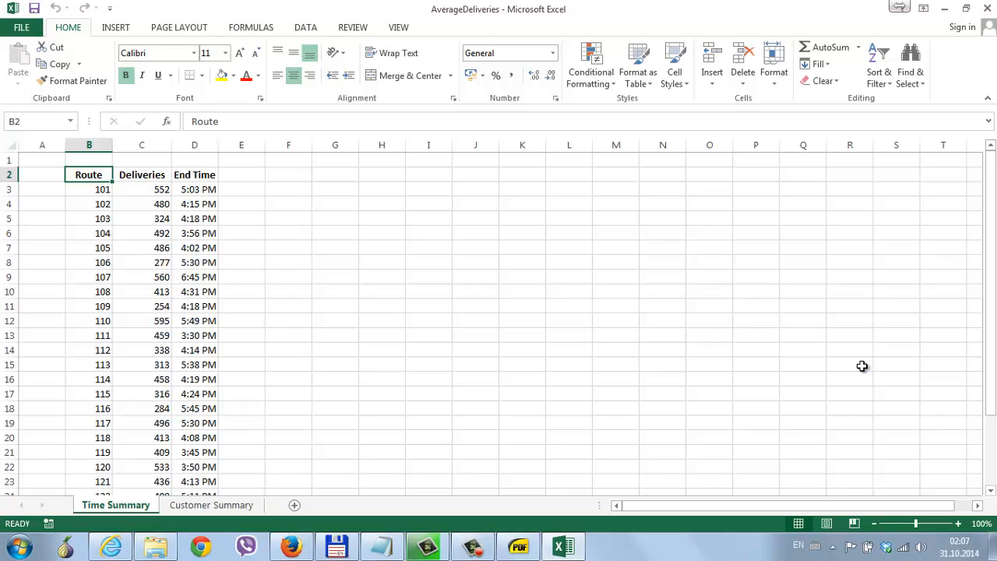
Find the value 103 on the Time Summary sheet.
key(ctrl+f)
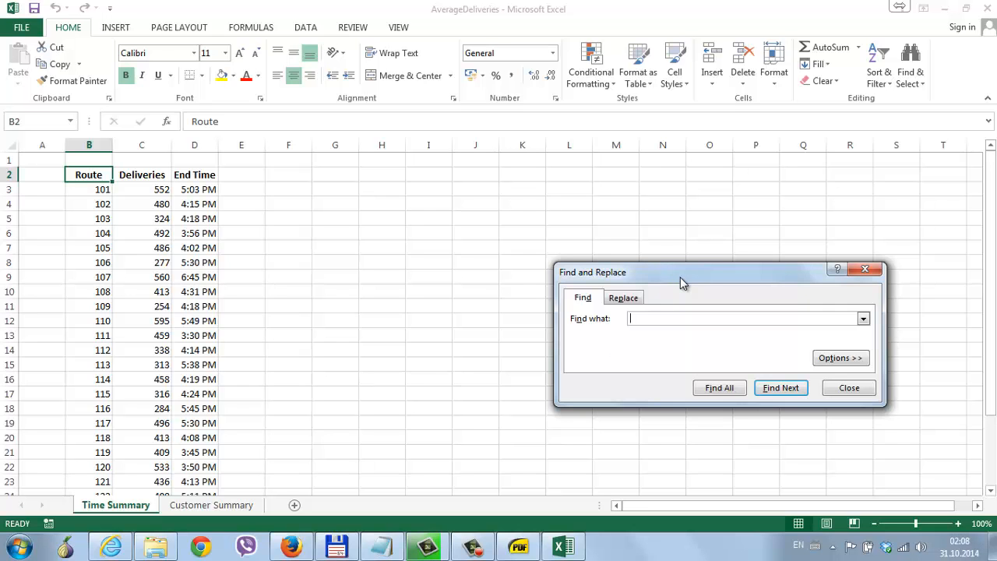
text(103)
key(Return)
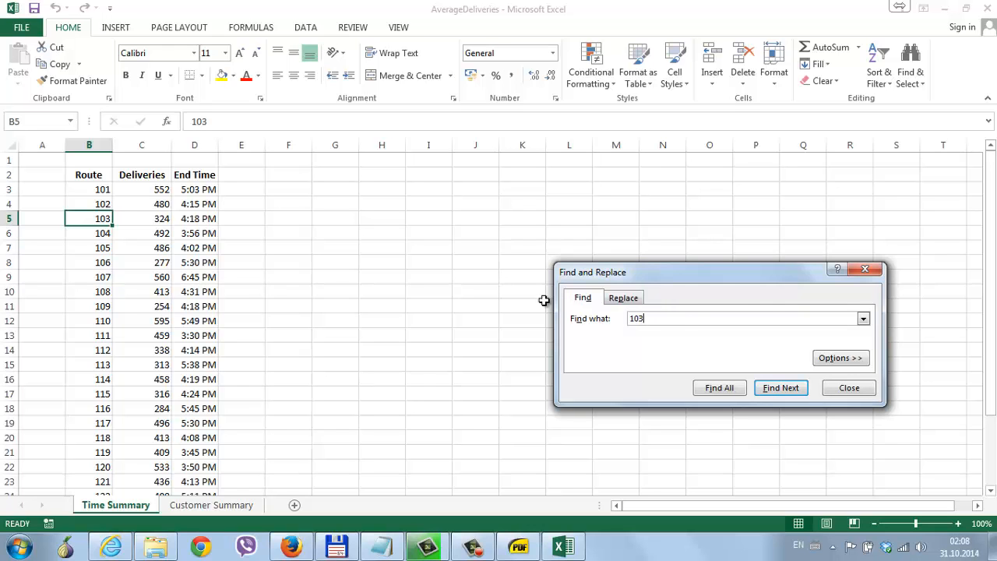
Clear the search value and find the next cell with Italic font formatting on the Time Summary sheet.
key(Return)
key(BackSpace)
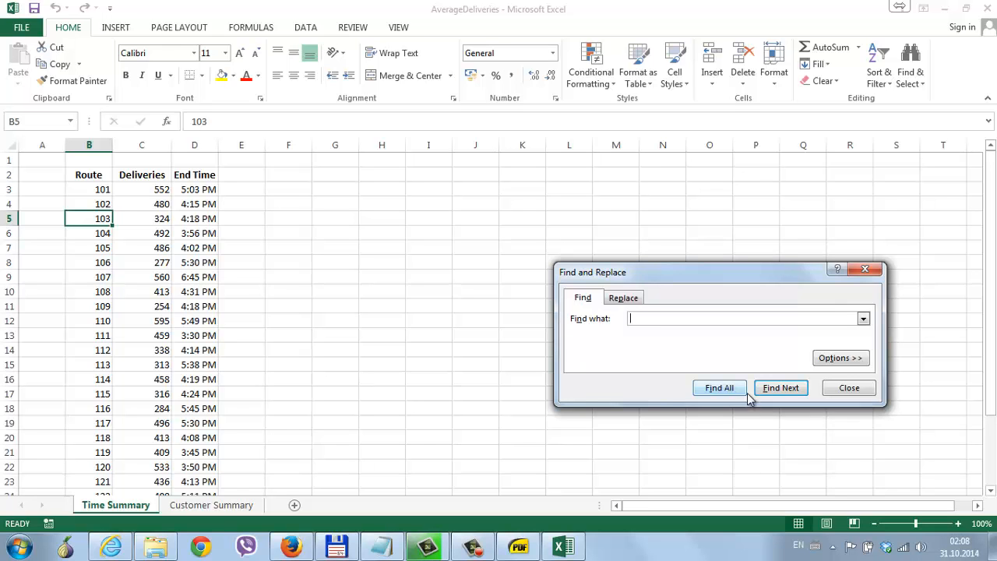
click(863, 359)
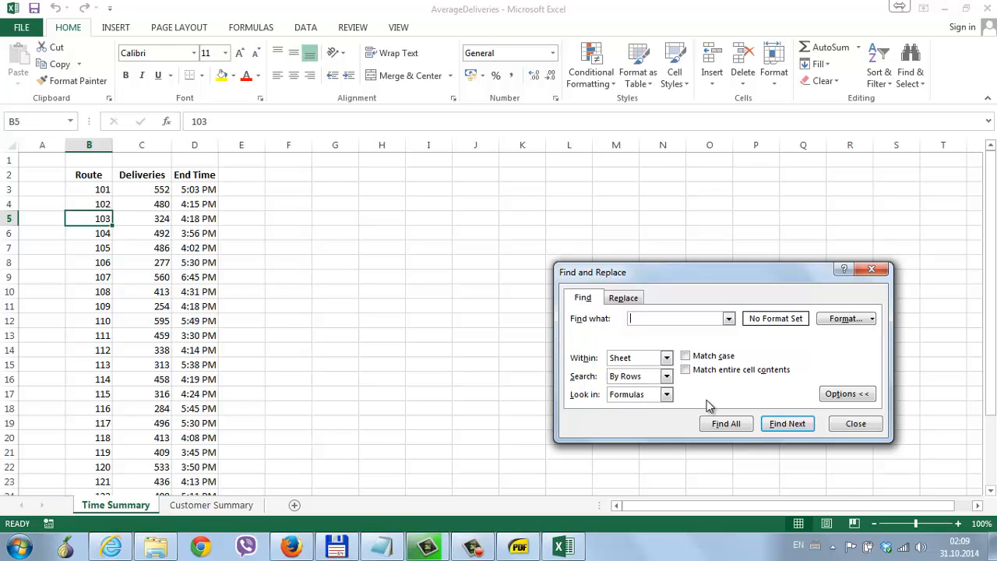
click(863, 319)
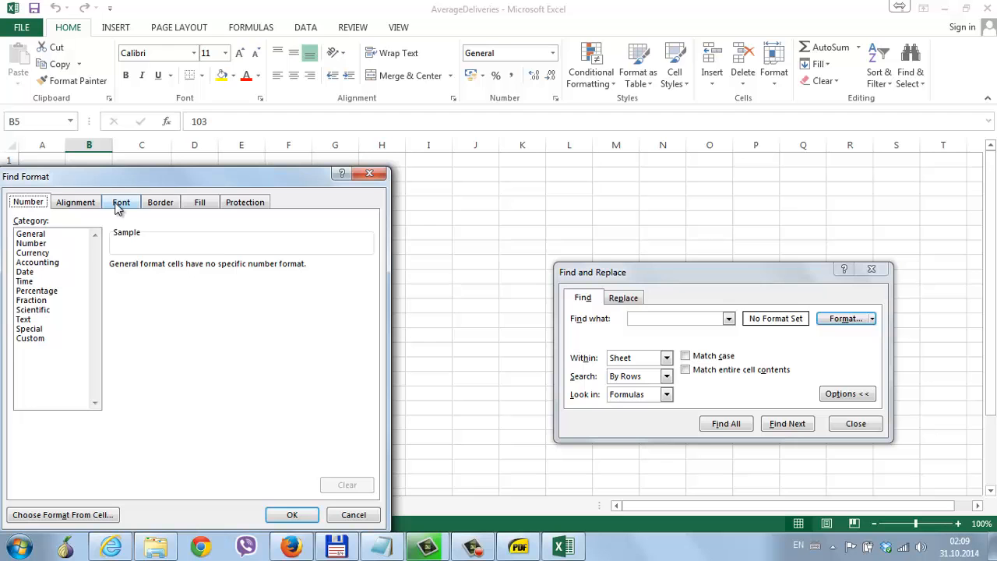
click(117, 205)
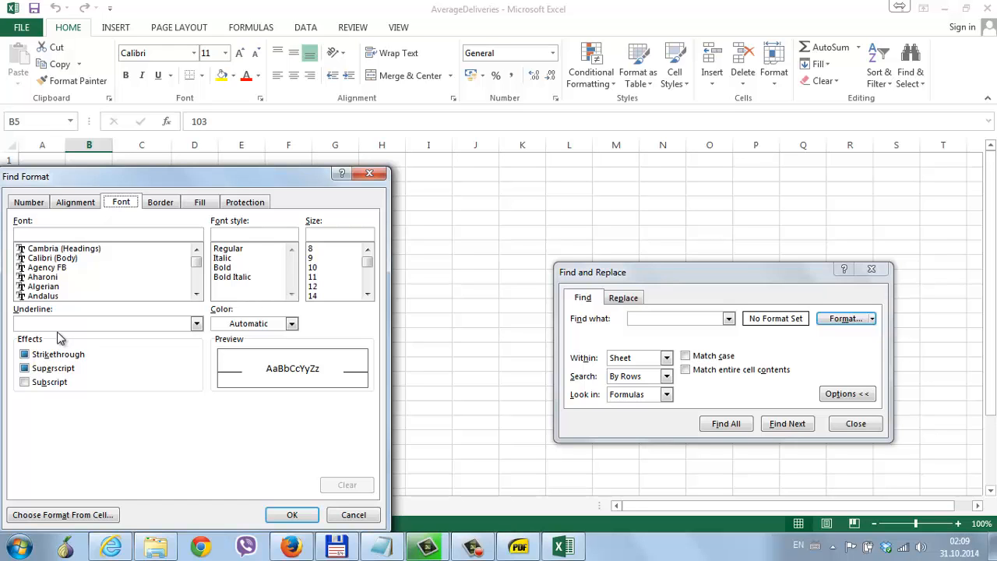
click(257, 260)
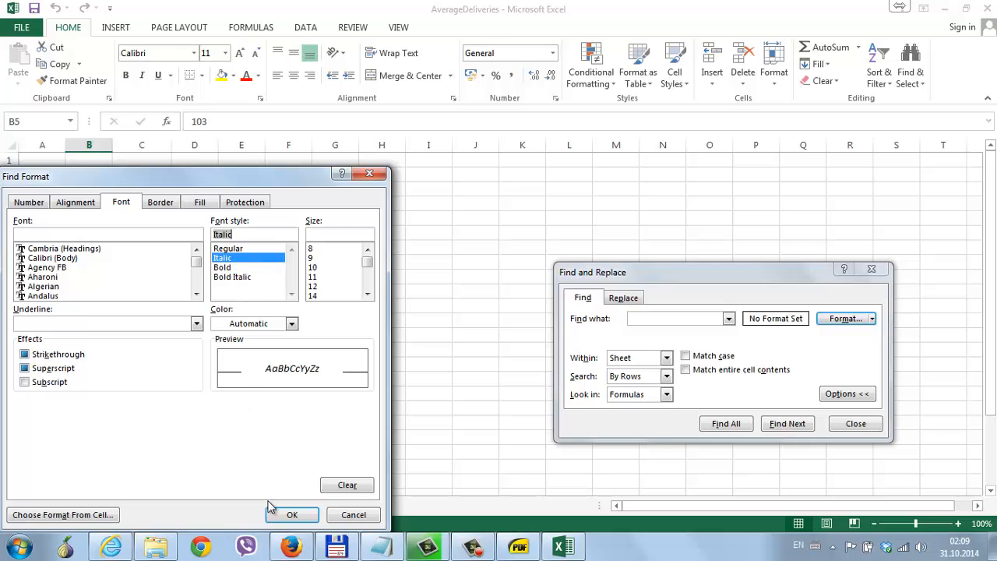
click(282, 517)
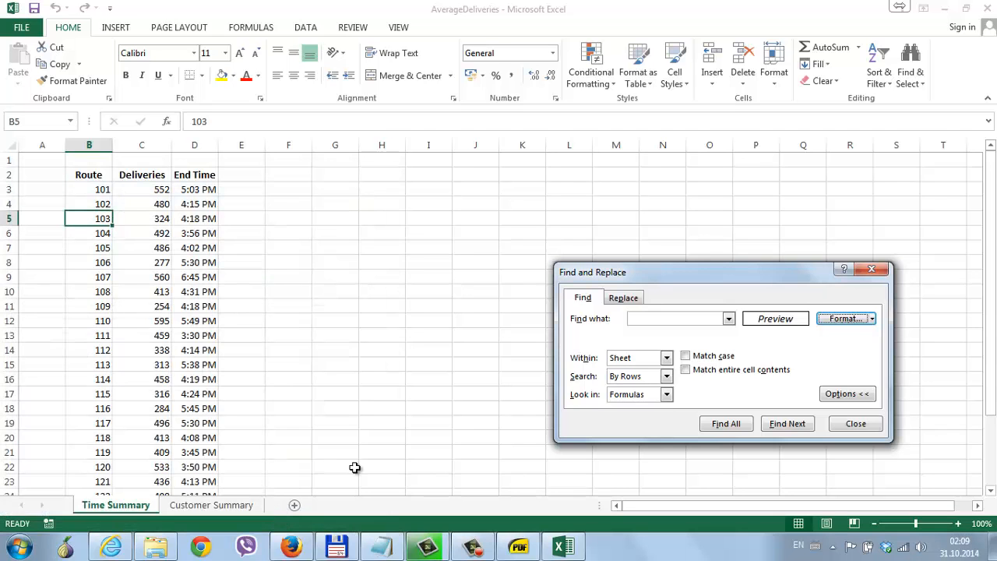
click(799, 430)
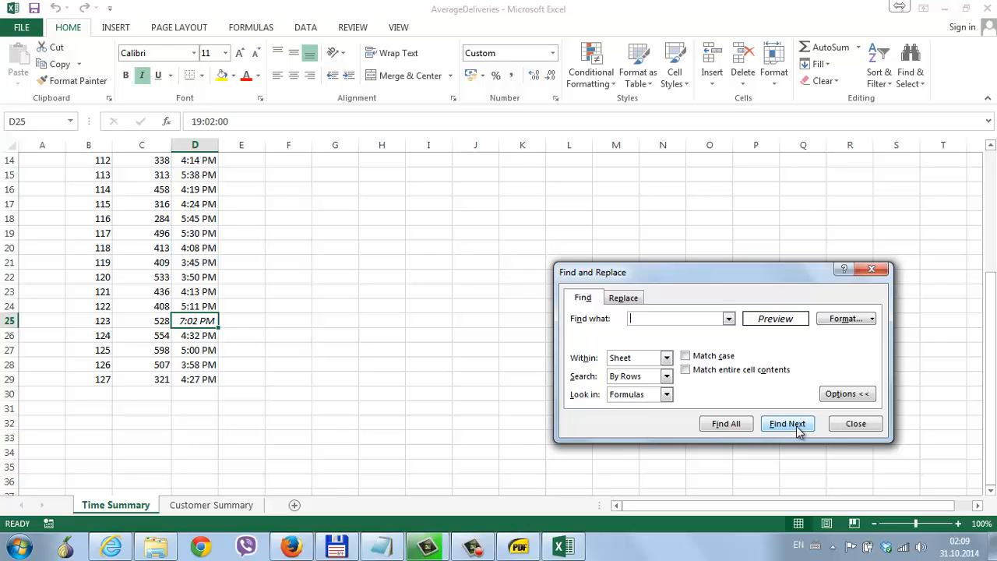
click(855, 425)
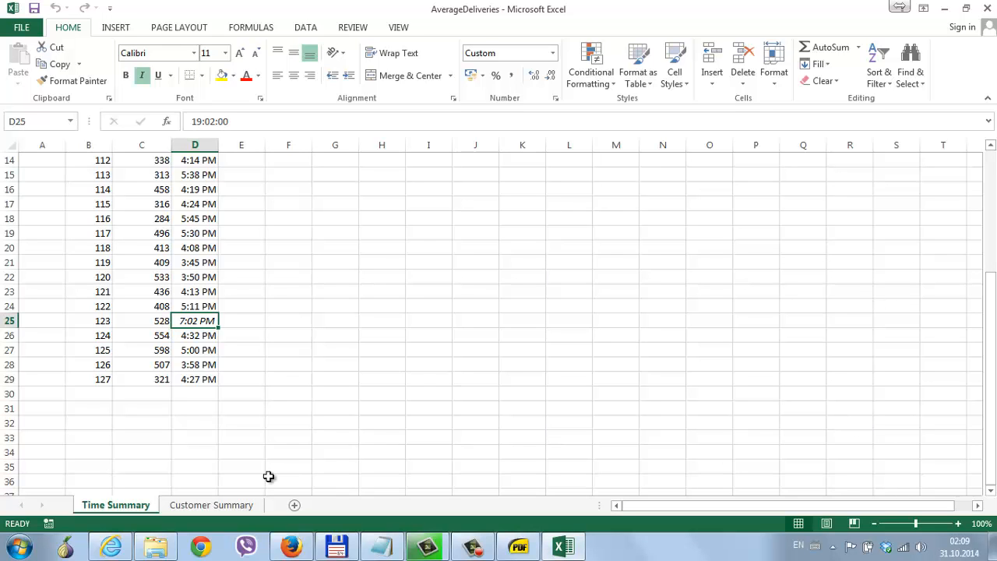
Start a Replace on the Customer Summary sheet and clear the italic format from the search criteria.
click(212, 504)
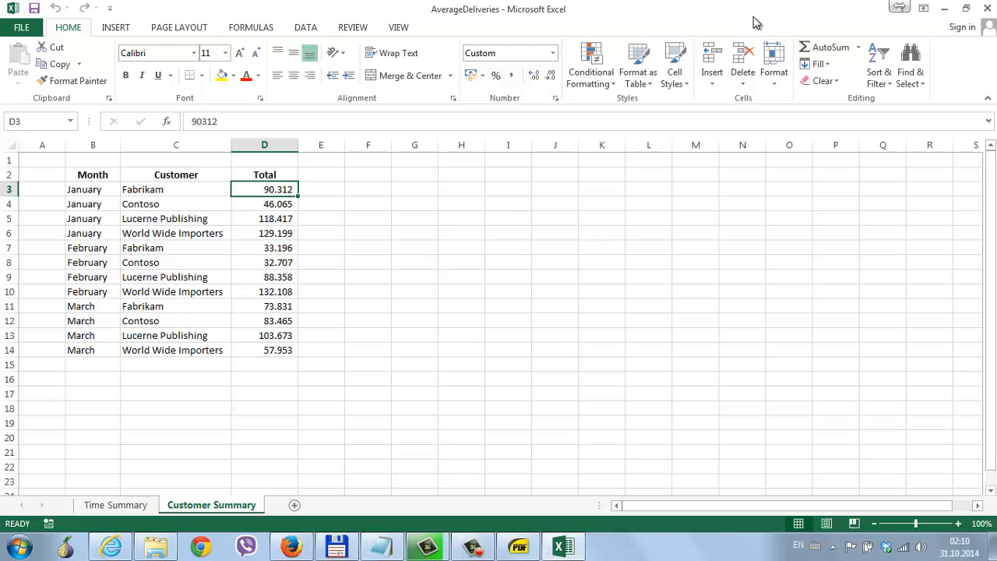
click(908, 78)
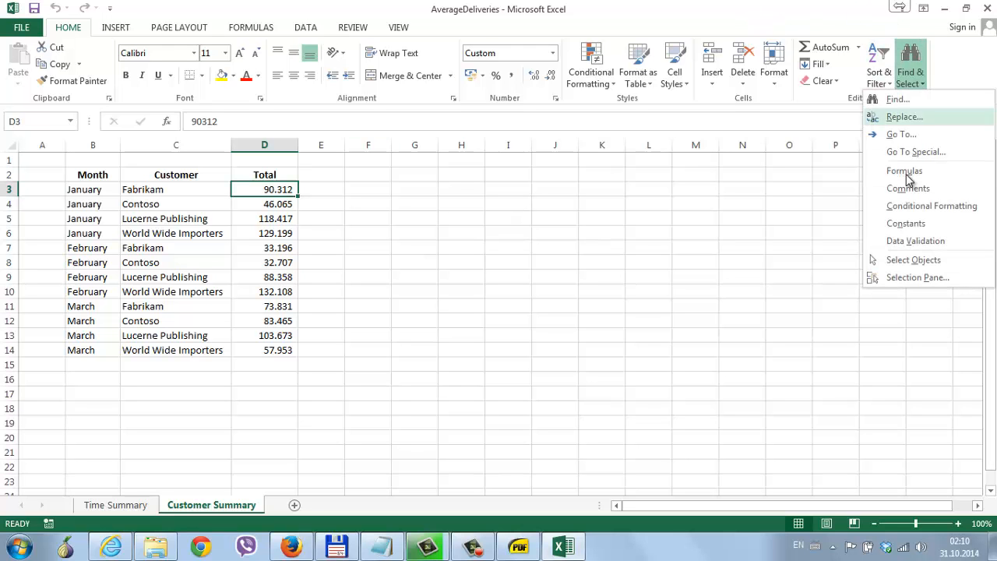
click(905, 118)
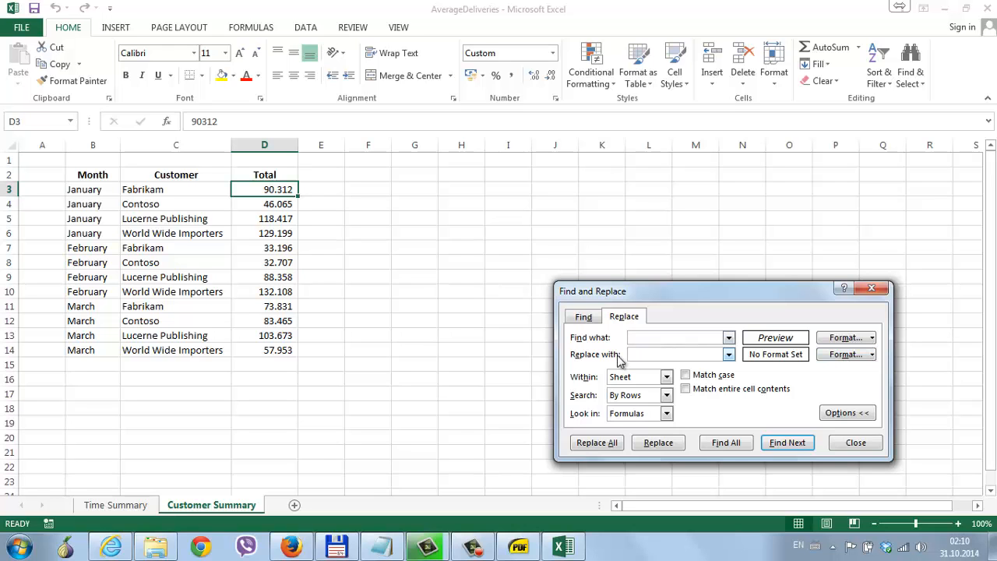
click(842, 343)
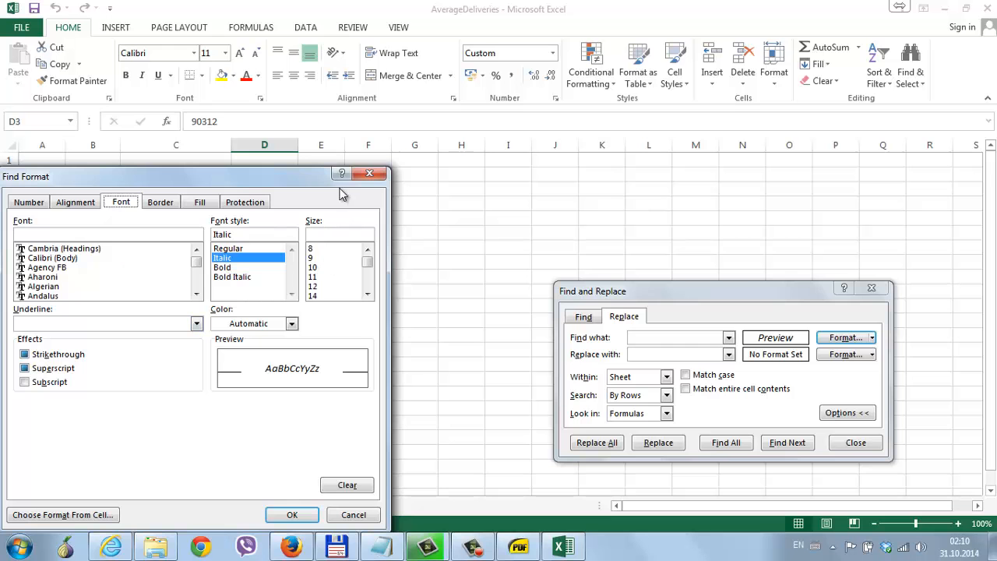
click(369, 174)
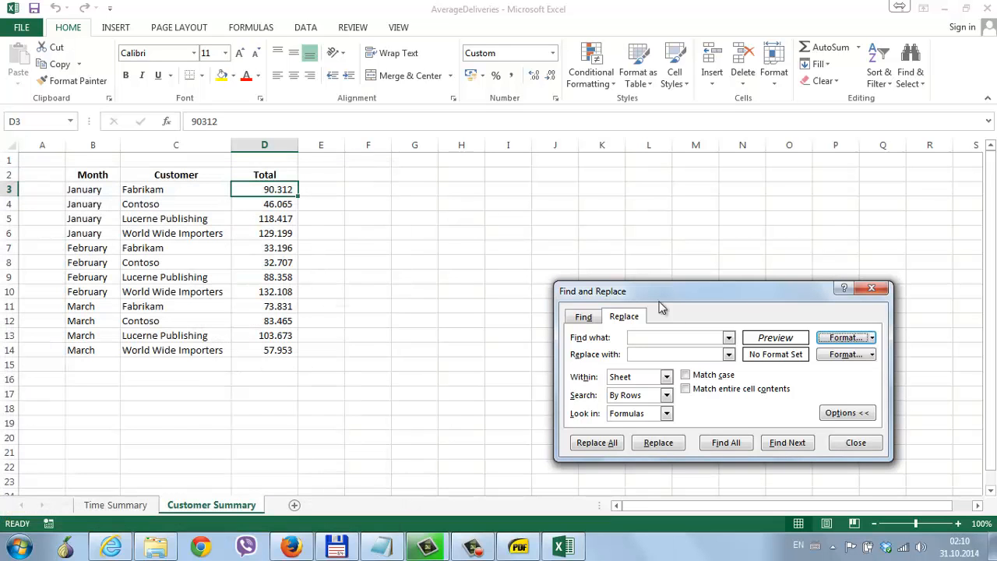
click(728, 338)
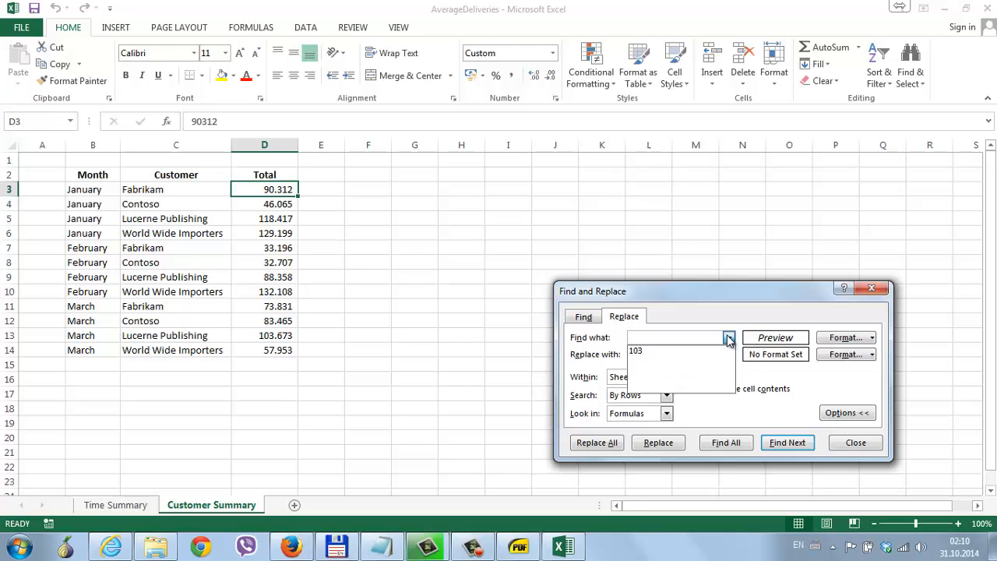
click(728, 338)
key(alt+m)
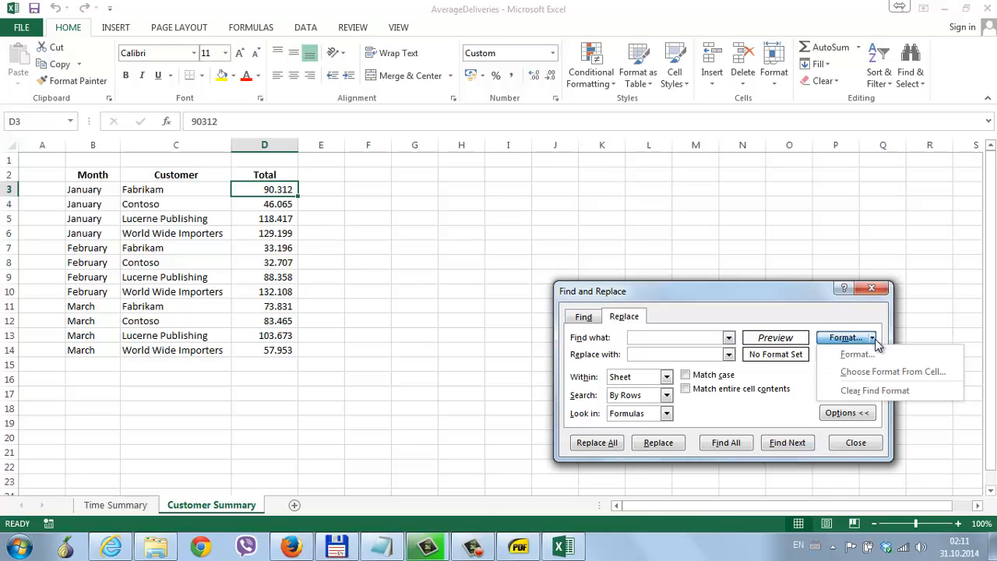
click(880, 397)
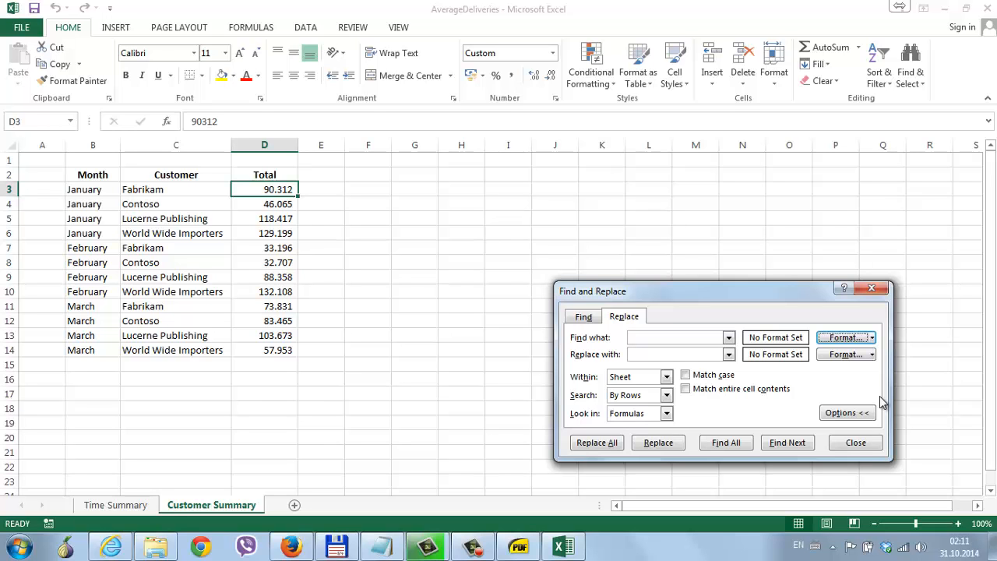
Replace all occurrences of Contoso with Northwind Traders on the Customer Summary sheet.
click(650, 338)
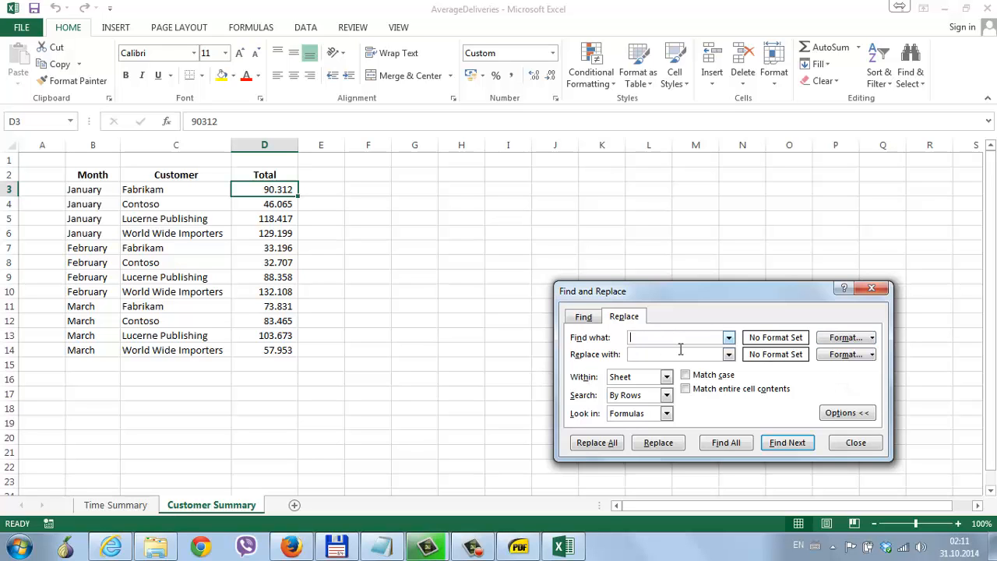
text(Contoso)
text(Northwind)
text( T)
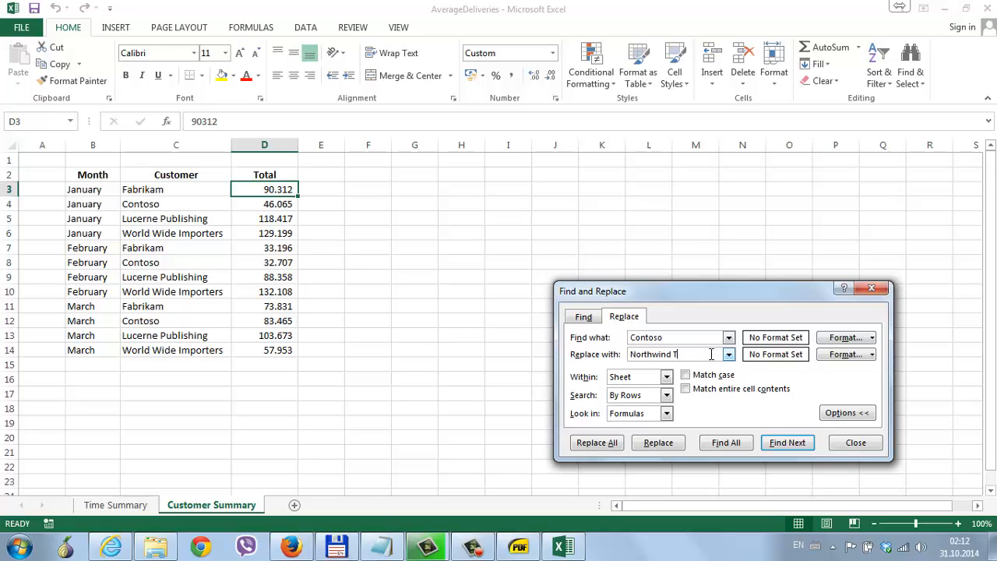
text(raders)
click(596, 442)
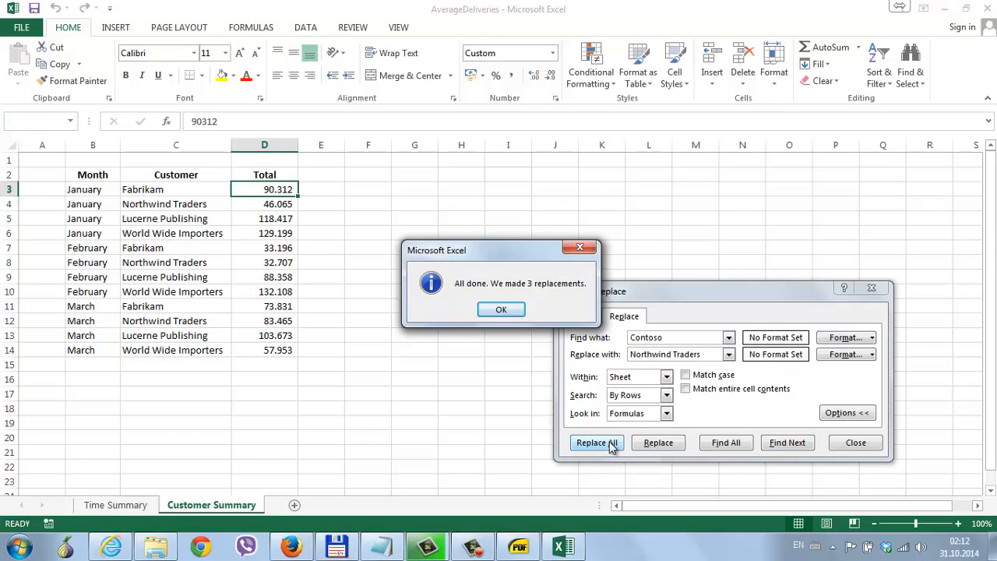
click(500, 306)
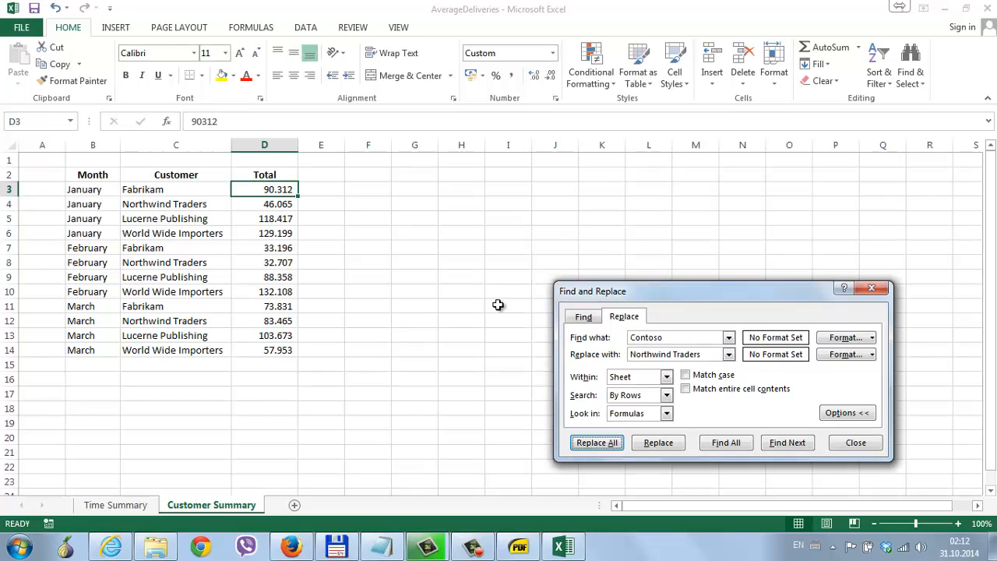
click(837, 450)
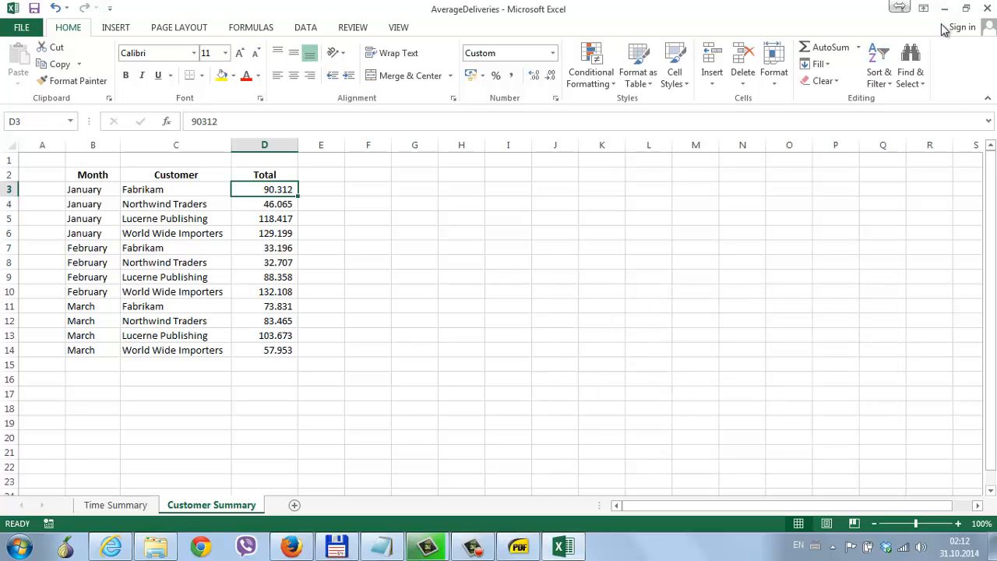
Close AverageDeliveries without saving the changes and open the ServiceLevels workbook from the Chapter02 folder in Total Commander.
click(987, 14)
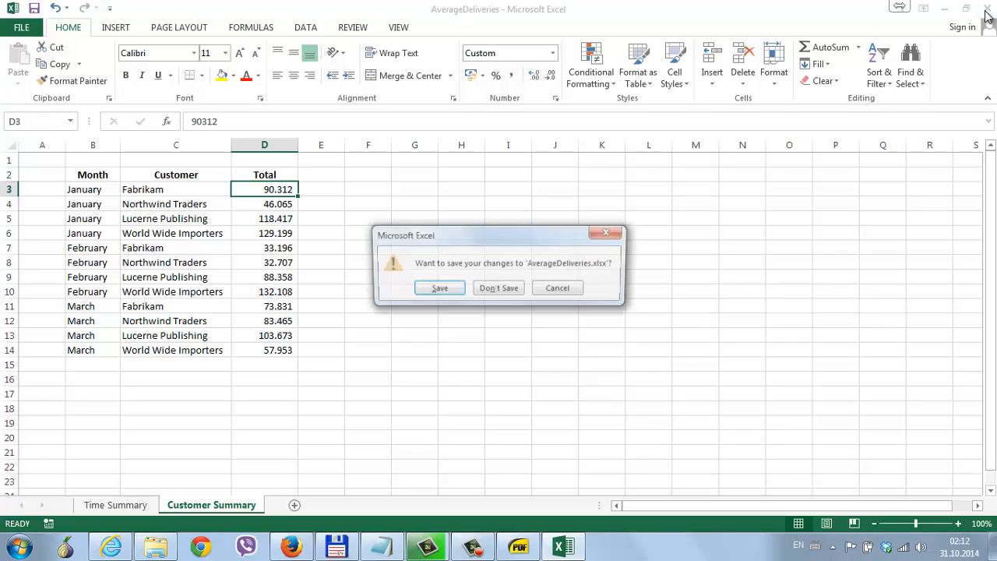
click(498, 289)
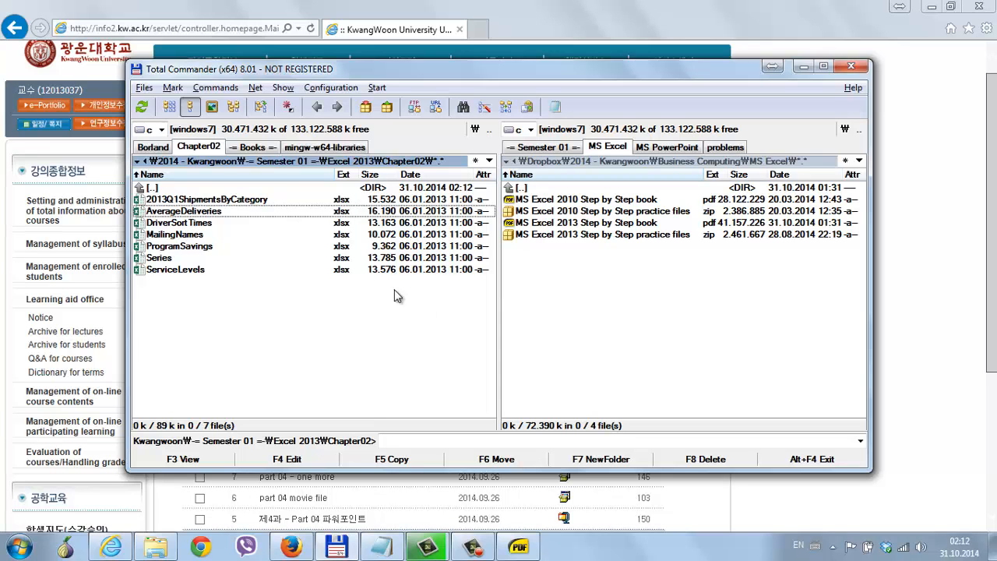
double_click(206, 271)
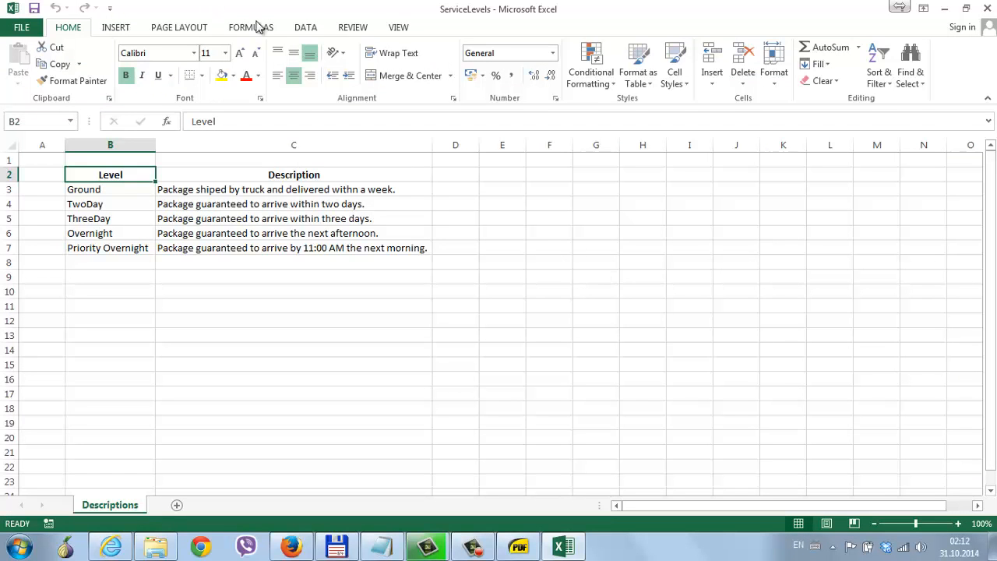
Spell-check the Descriptions sheet, correcting "shiped" to "shipped" and "withn" to "within" in the Ground description.
click(364, 32)
click(13, 62)
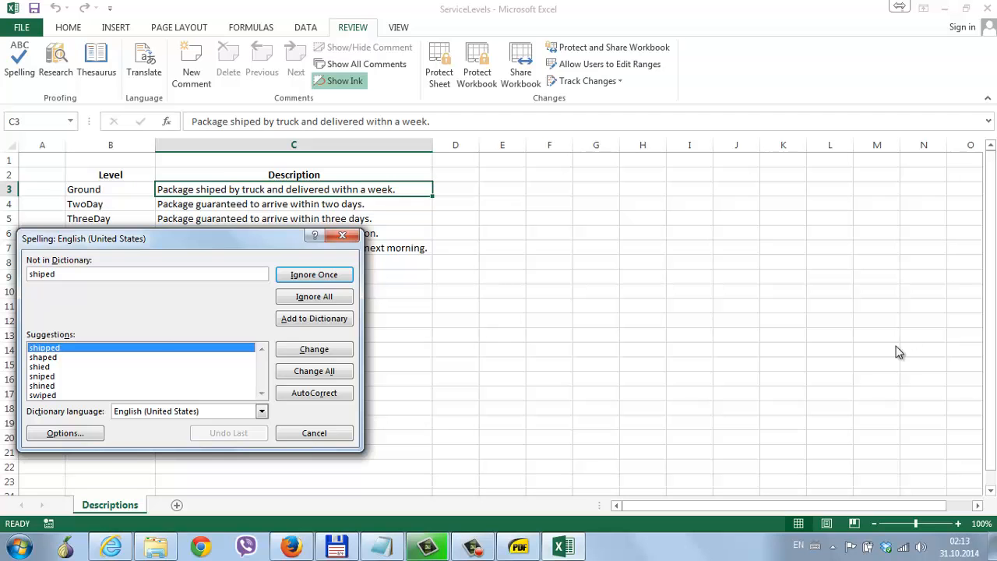
click(312, 352)
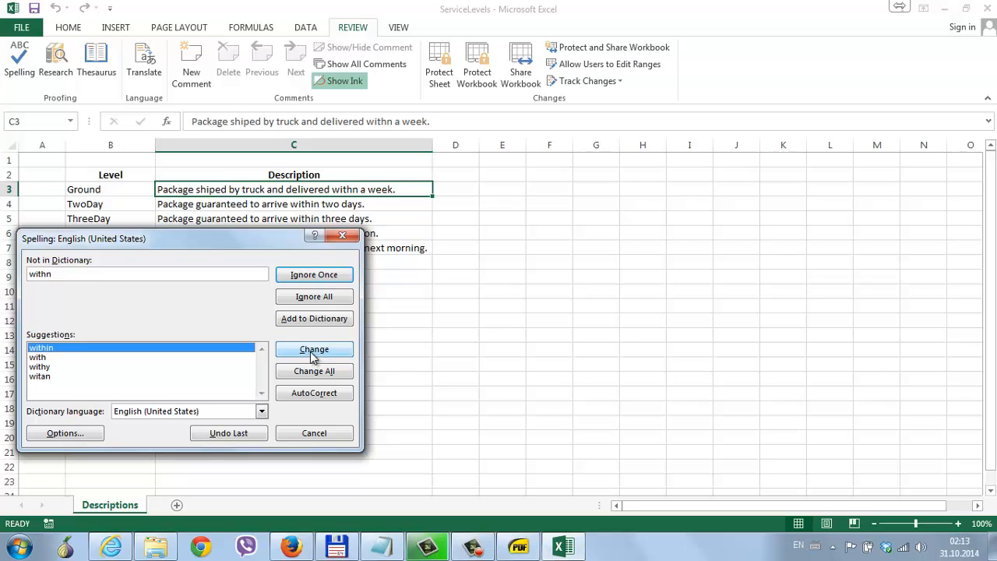
click(313, 352)
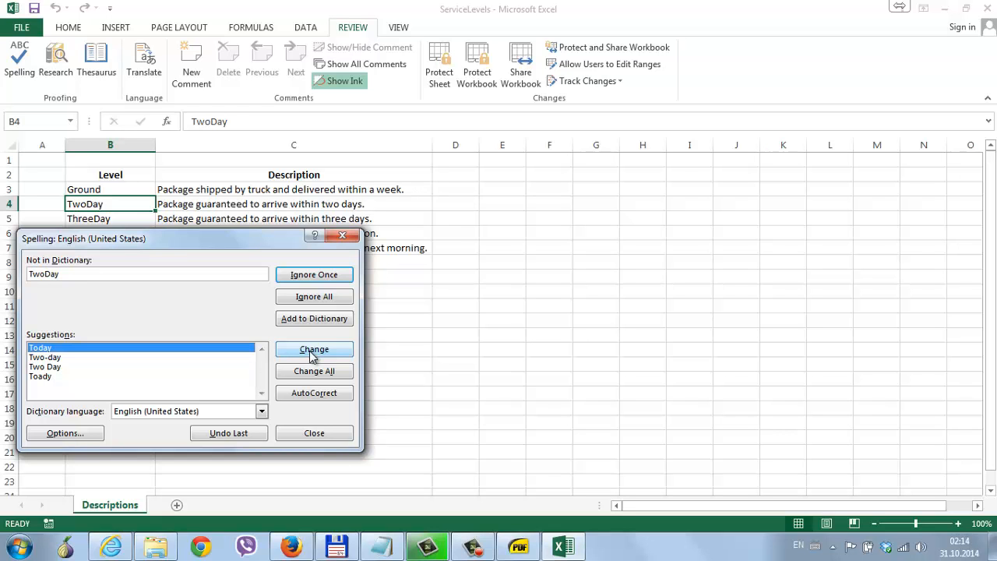
Add TwoDay and ThreeDay to the spelling dictionary and finish the spell check.
click(314, 323)
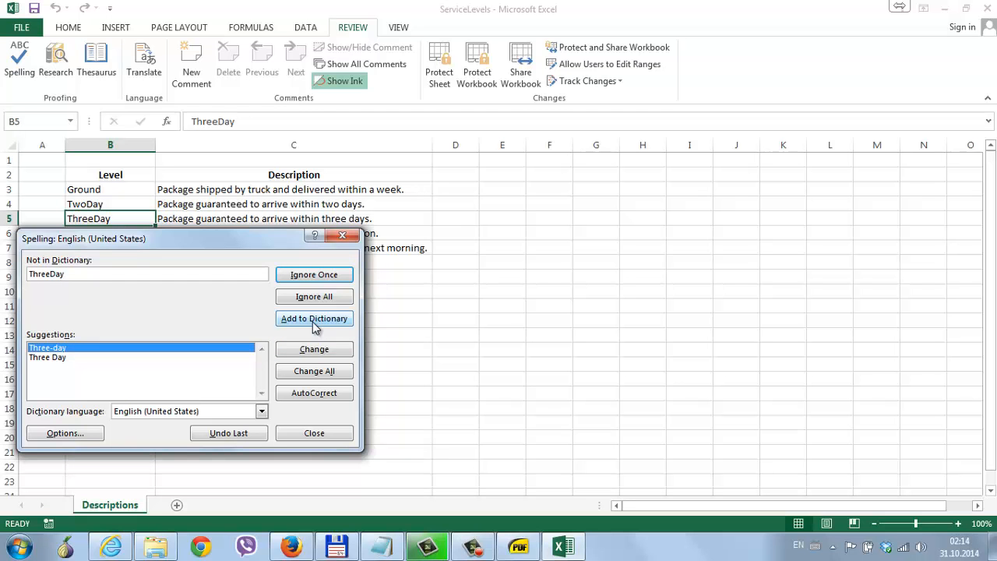
click(314, 322)
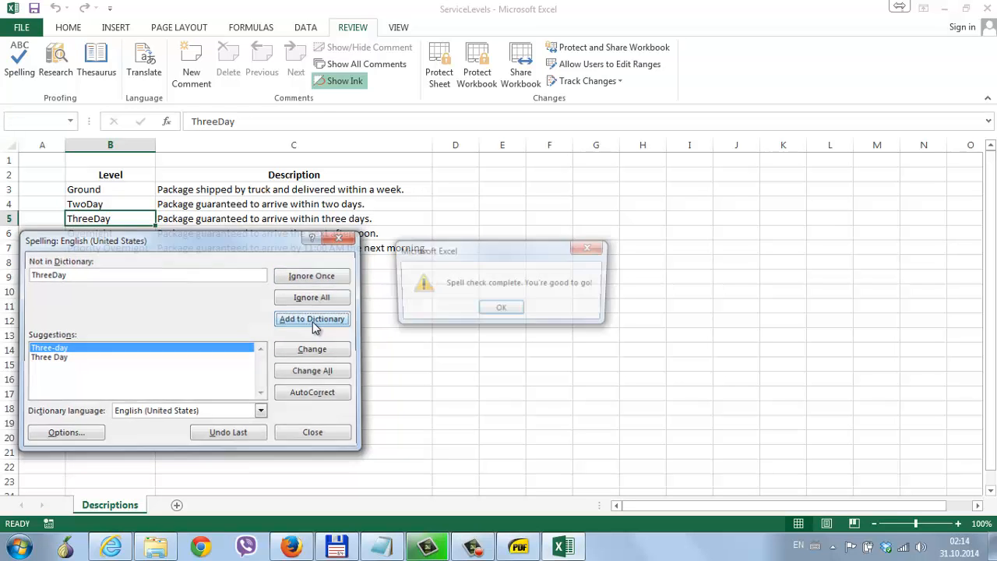
click(505, 309)
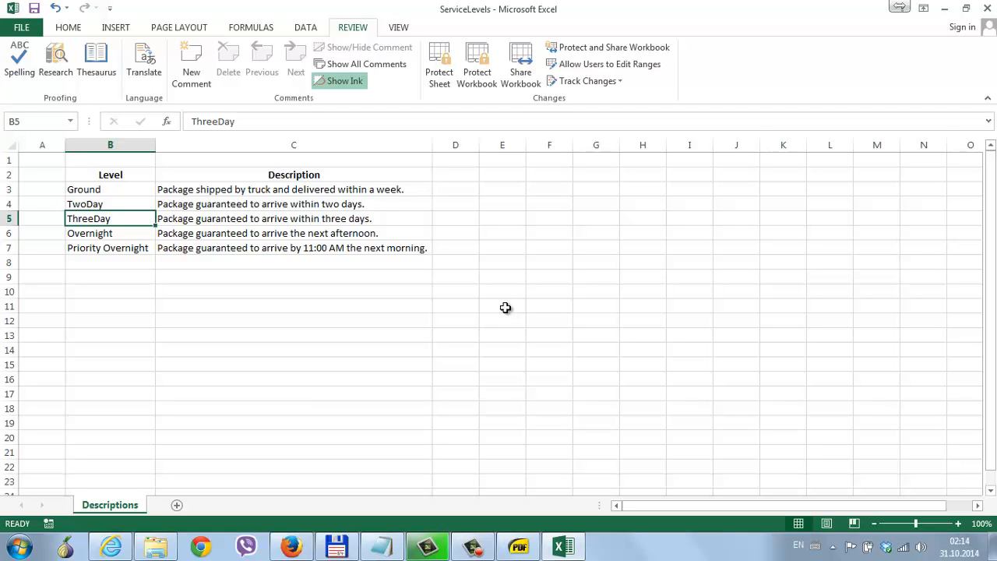
Look up the word Overnight from cell B6 in the Thesaurus.
click(115, 233)
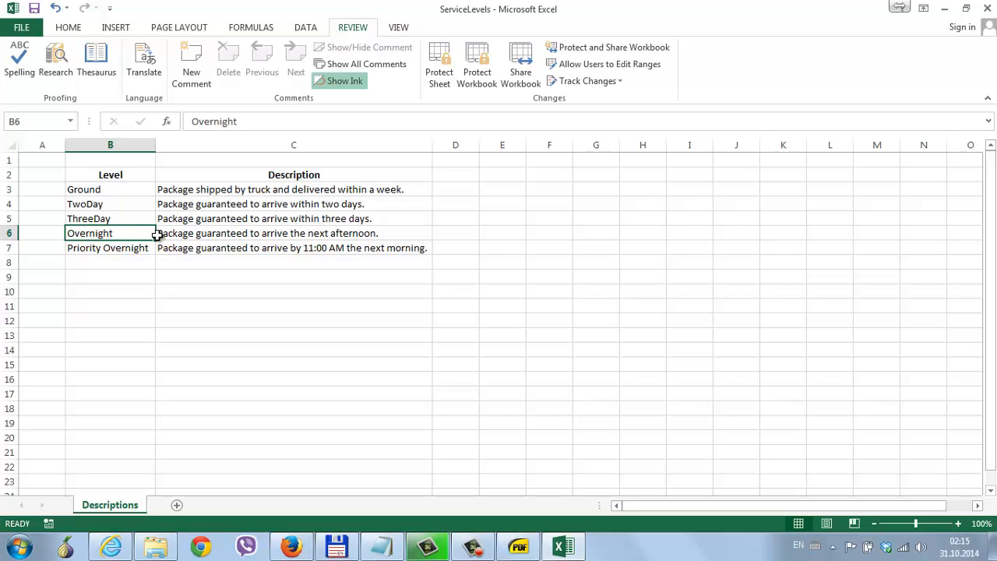
click(91, 55)
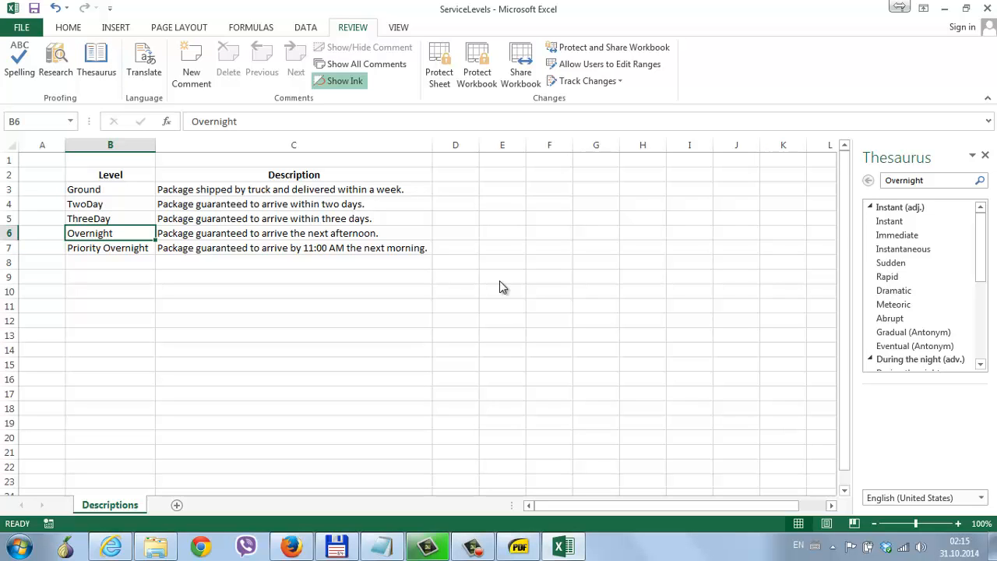
click(972, 156)
click(972, 158)
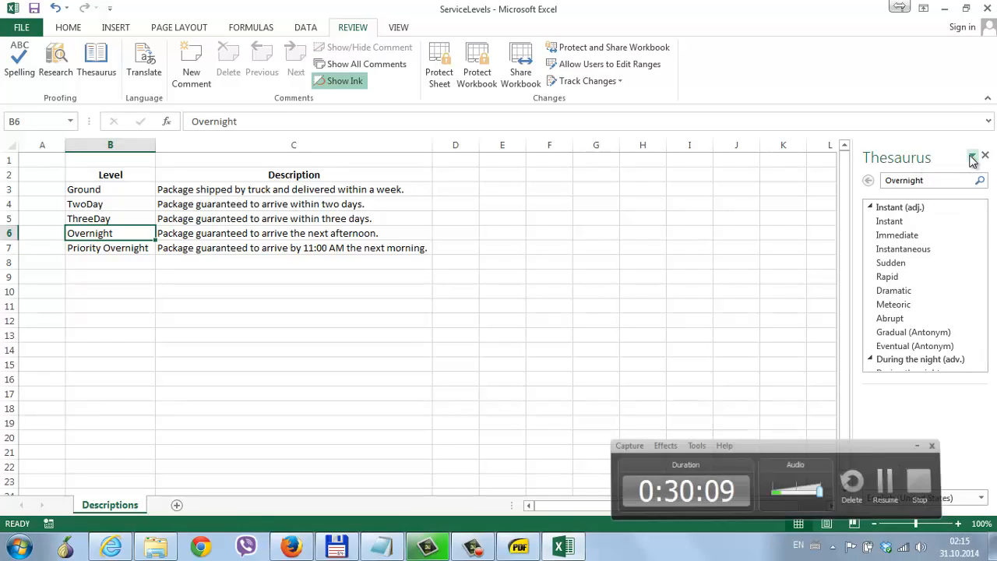
key(Escape)
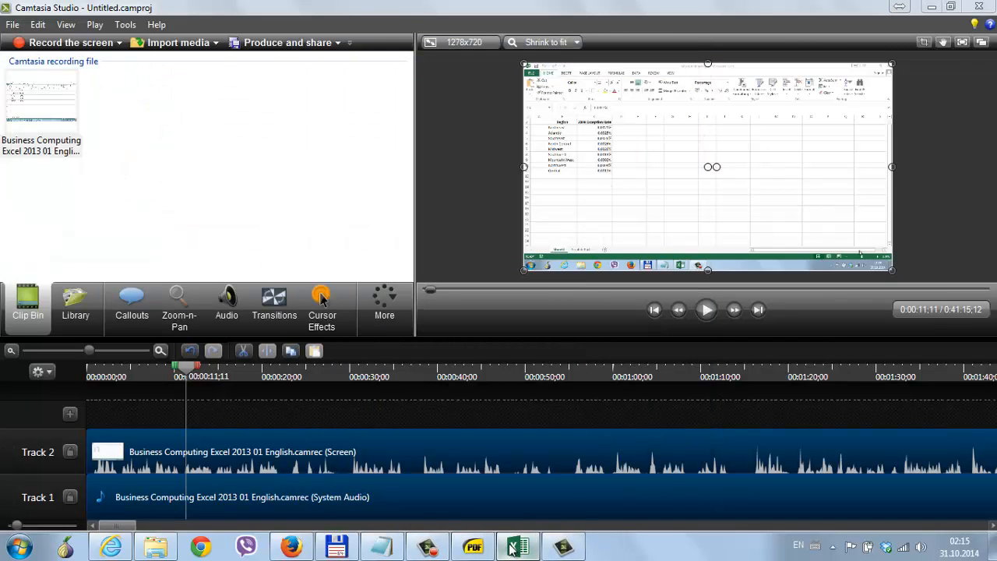
click(932, 7)
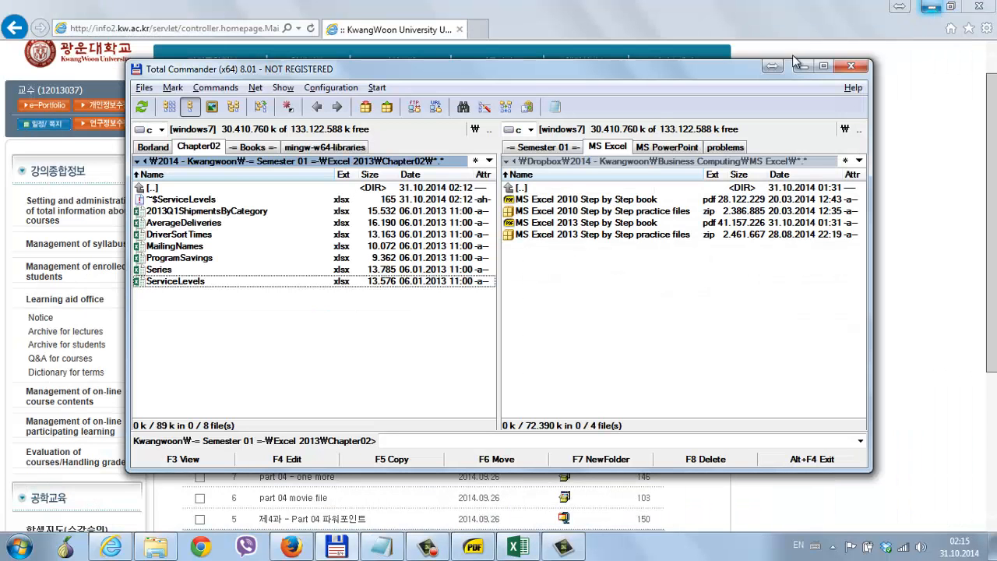
Return to the ServiceLevels workbook and read through the French translation of Overnight and the other research suggestions.
click(518, 547)
click(529, 547)
click(530, 548)
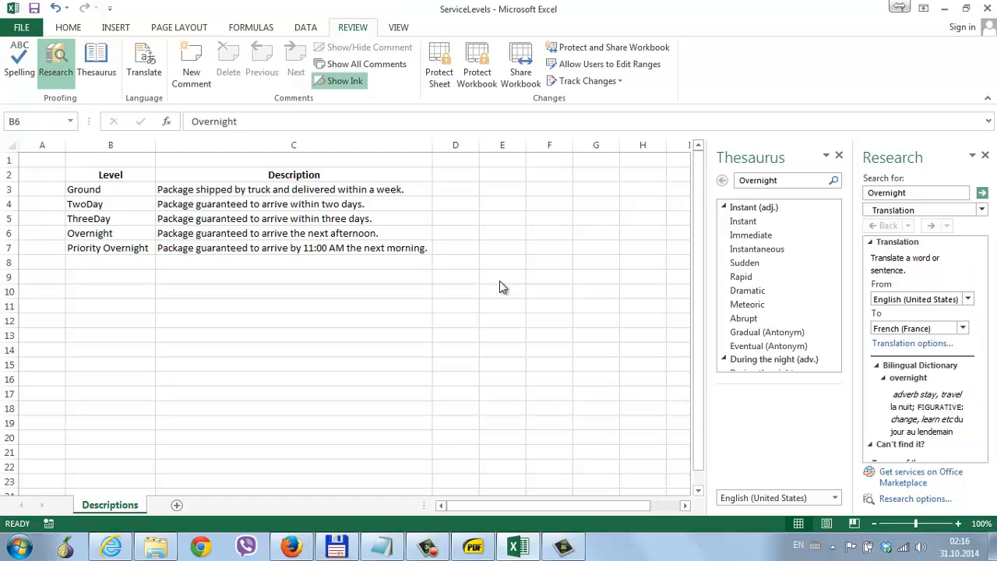
click(929, 333)
click(929, 334)
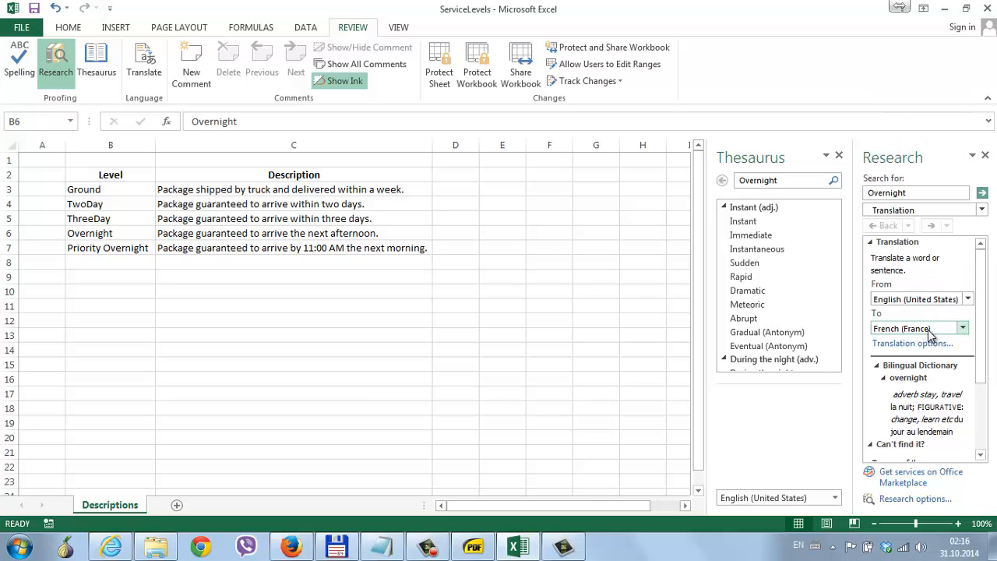
scroll(935, 401, down, 2)
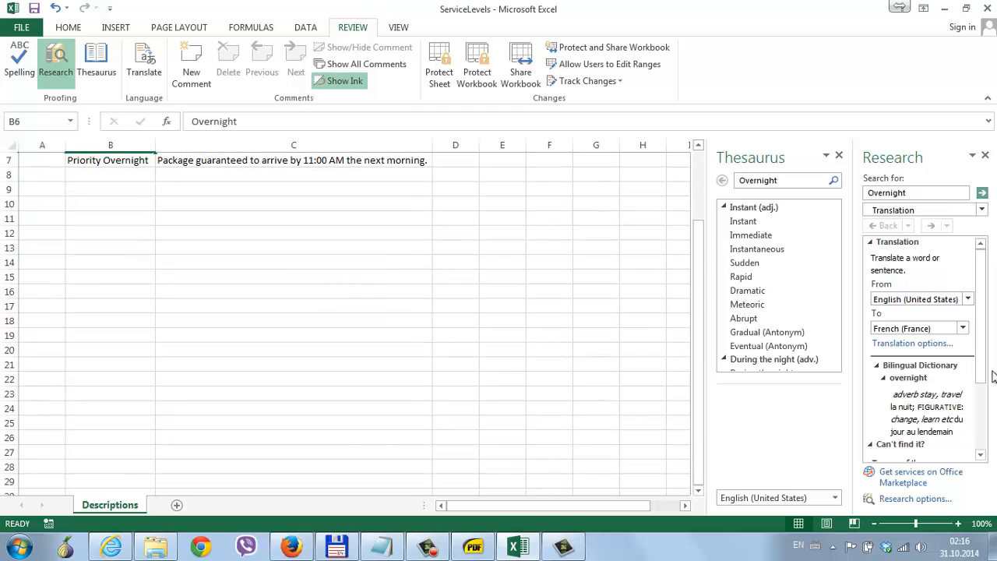
drag(986, 380, 990, 428)
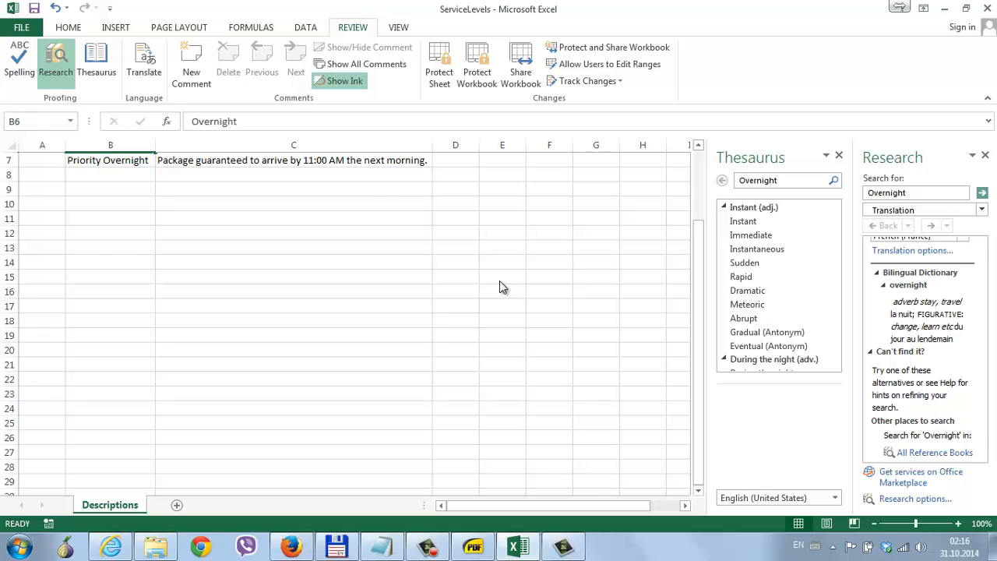
Translate Overnight from English (United States) into Korean and highlight one of the meanings in the first dictionary entry.
scroll(975, 261, up, 2)
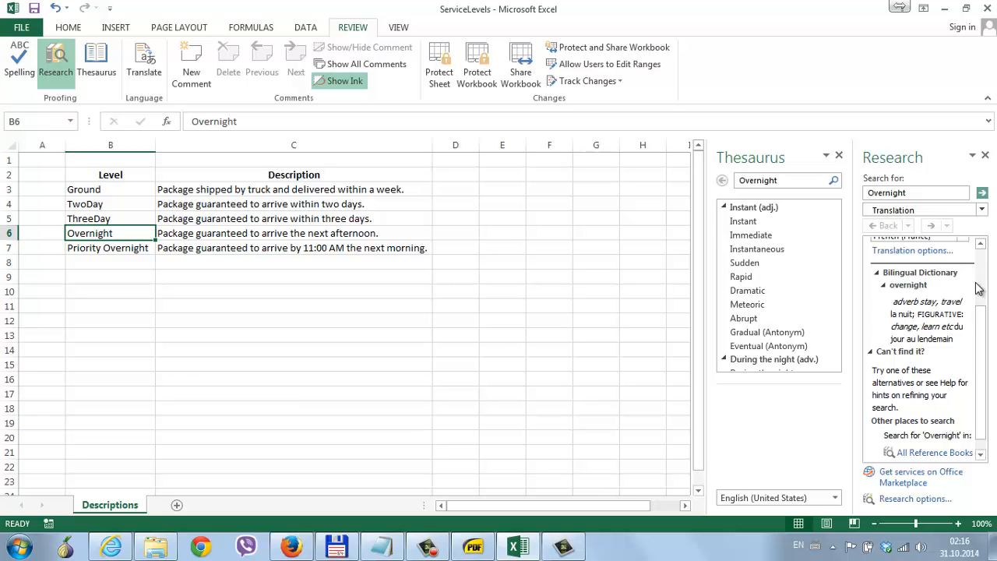
scroll(979, 288, up, 2)
click(962, 328)
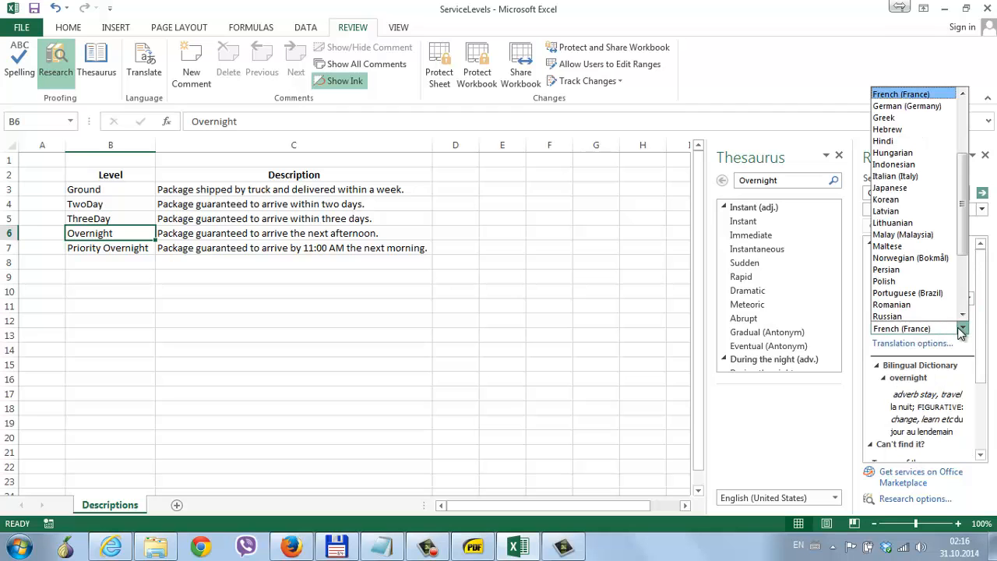
click(918, 200)
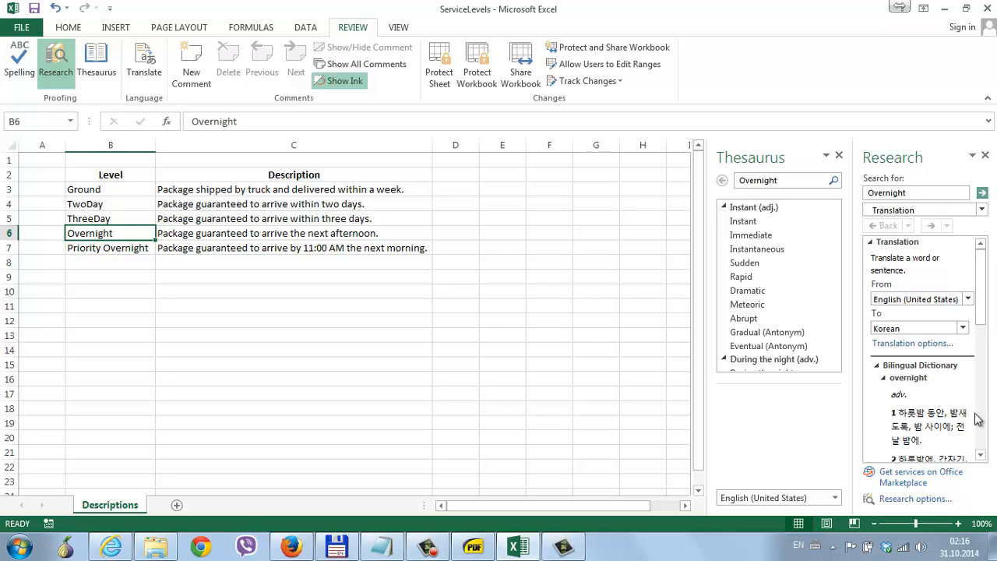
scroll(972, 418, down, 2)
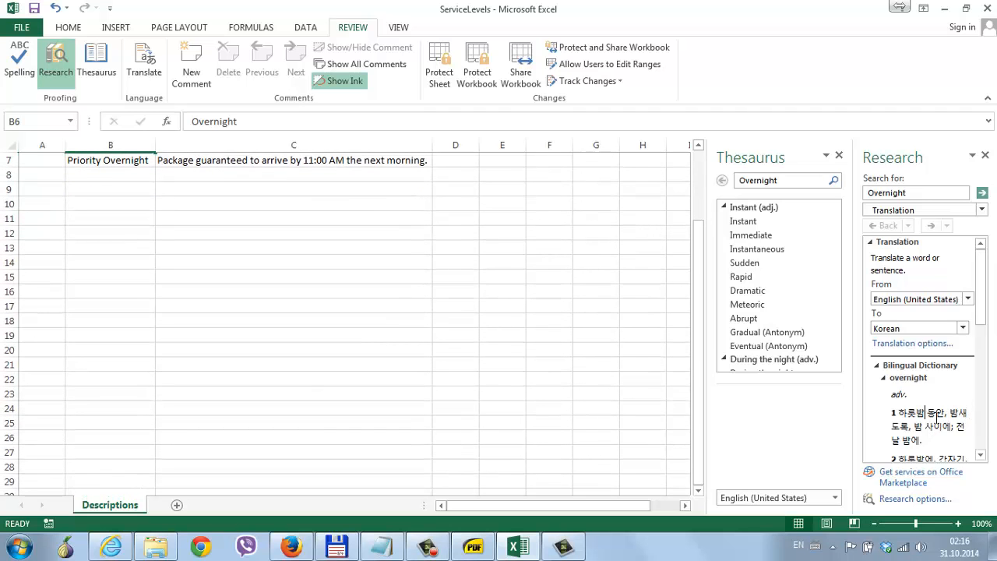
drag(949, 412, 908, 427)
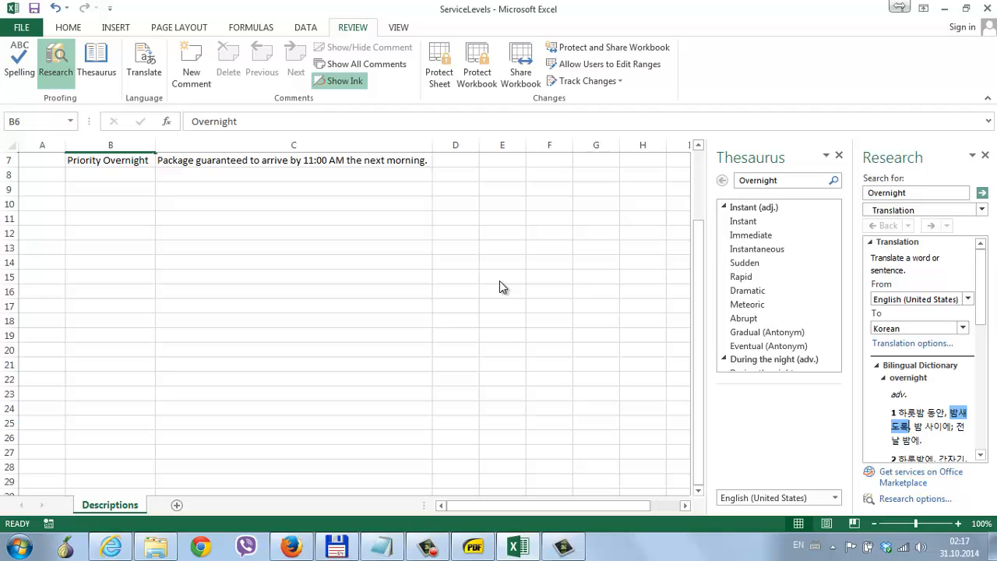
key(F9)
key(F9)
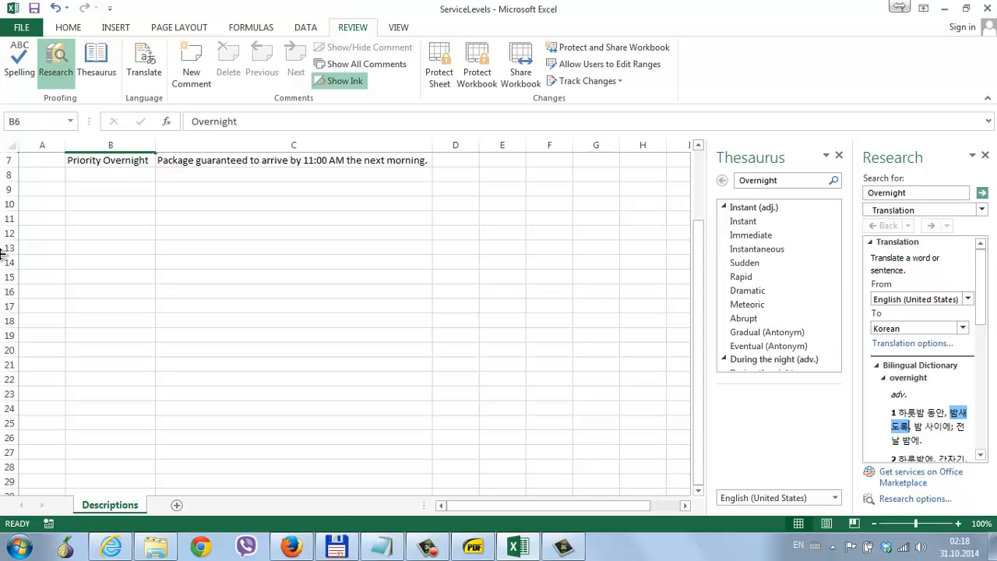
Switch to Total Commander and open the DriverSortTimes workbook from the Chapter02 folder.
click(348, 536)
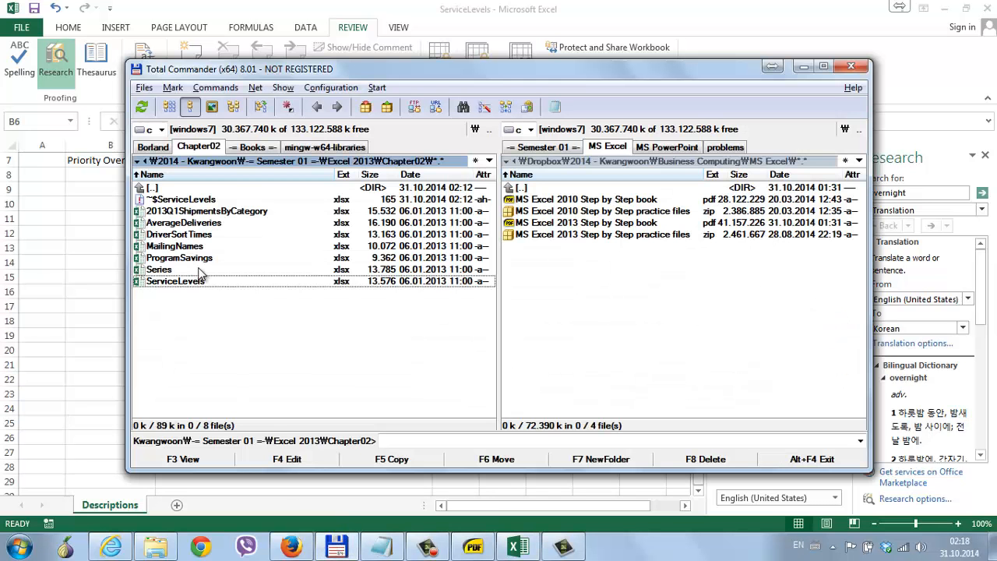
click(199, 234)
double_click(199, 234)
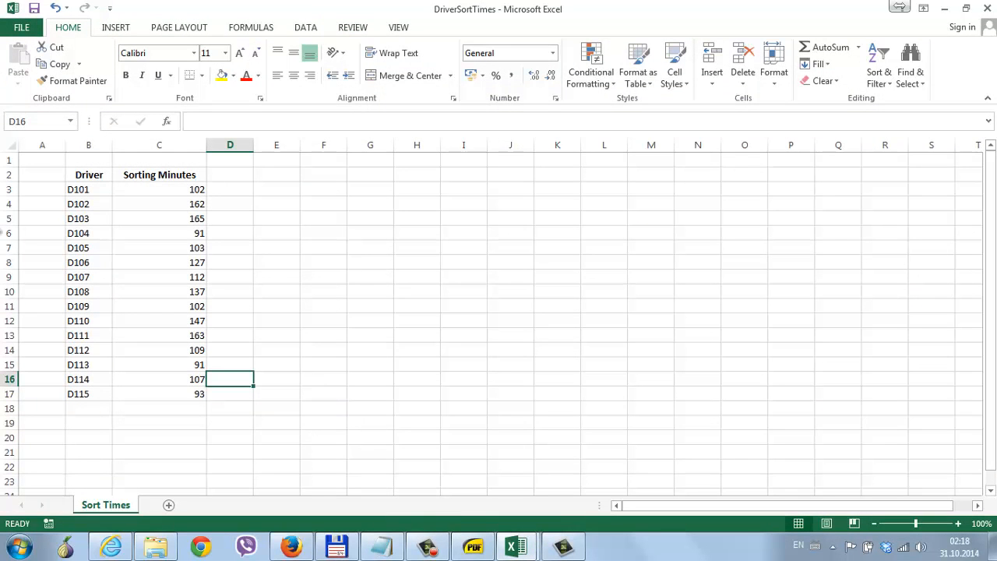
Format the driver data in B2:C17 as a table with headers, using a red medium style with banded rows.
click(92, 172)
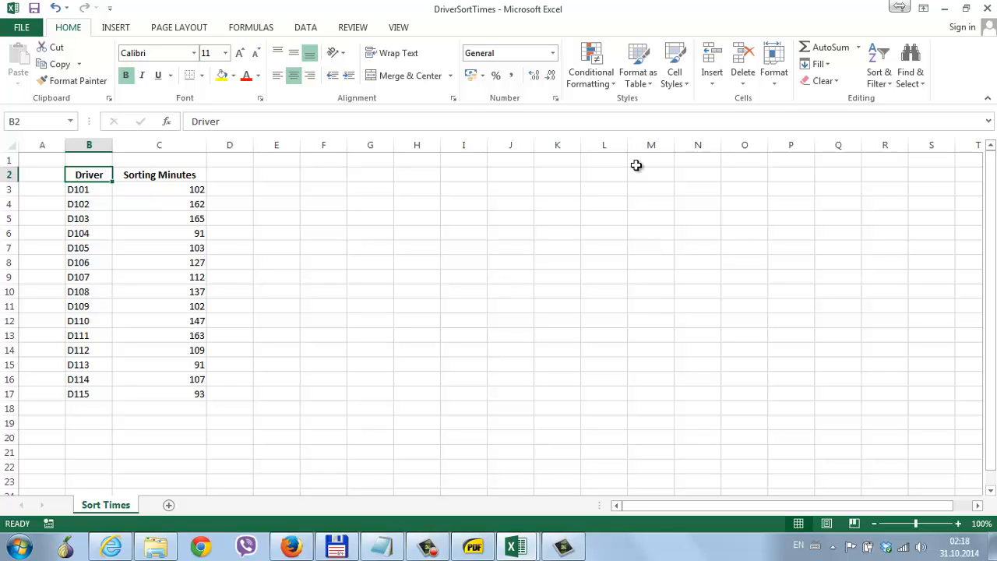
click(639, 87)
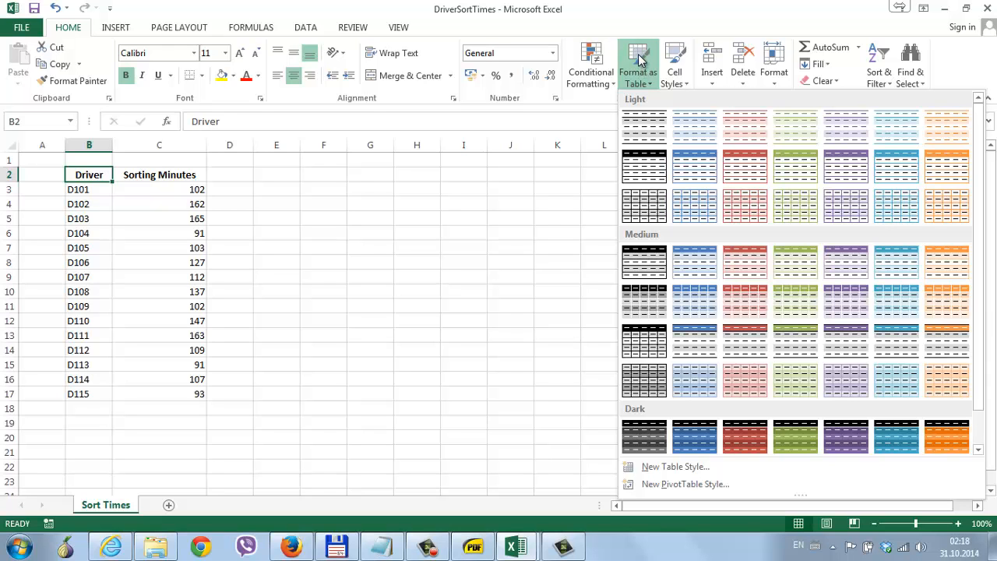
click(642, 53)
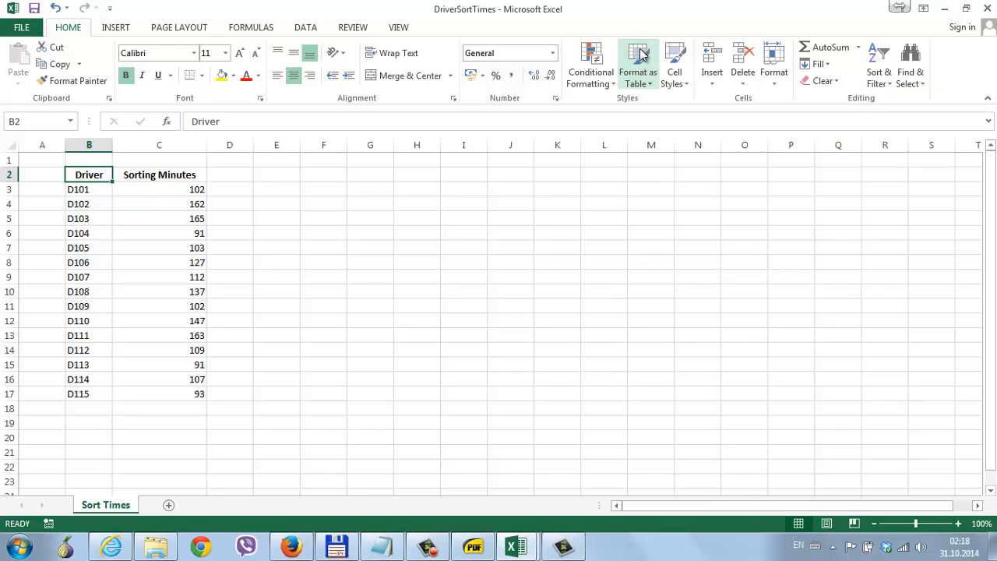
click(642, 53)
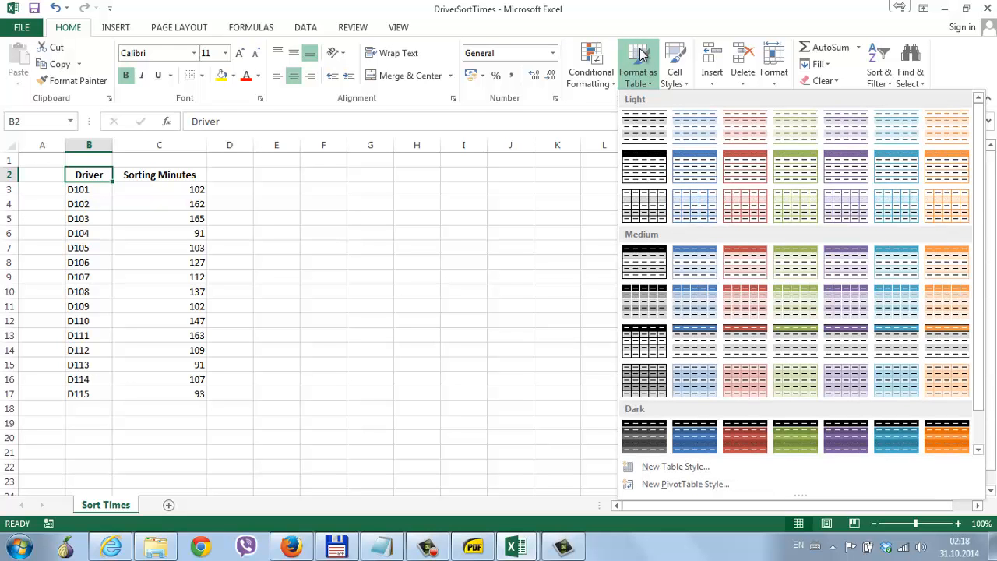
click(641, 53)
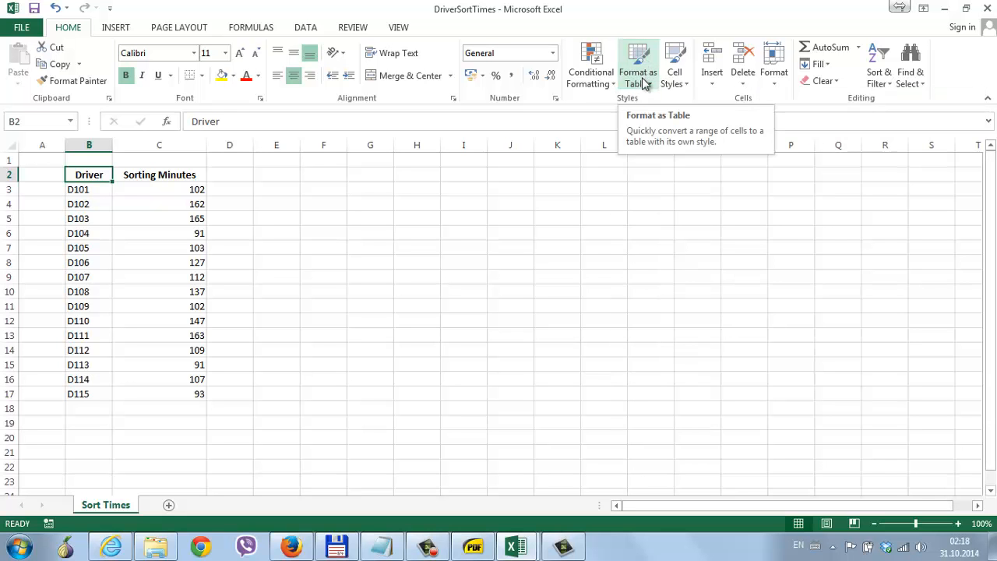
click(644, 85)
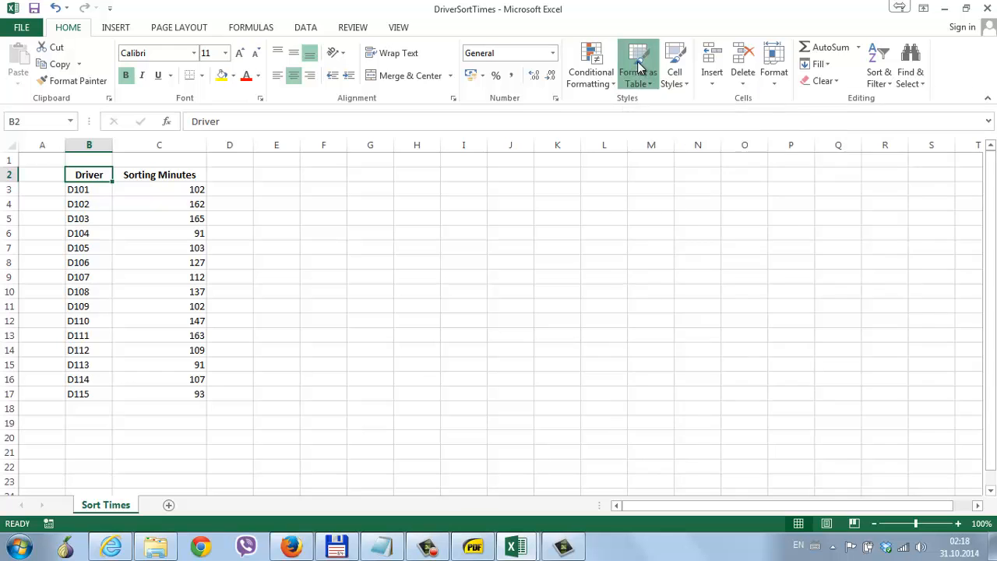
click(639, 81)
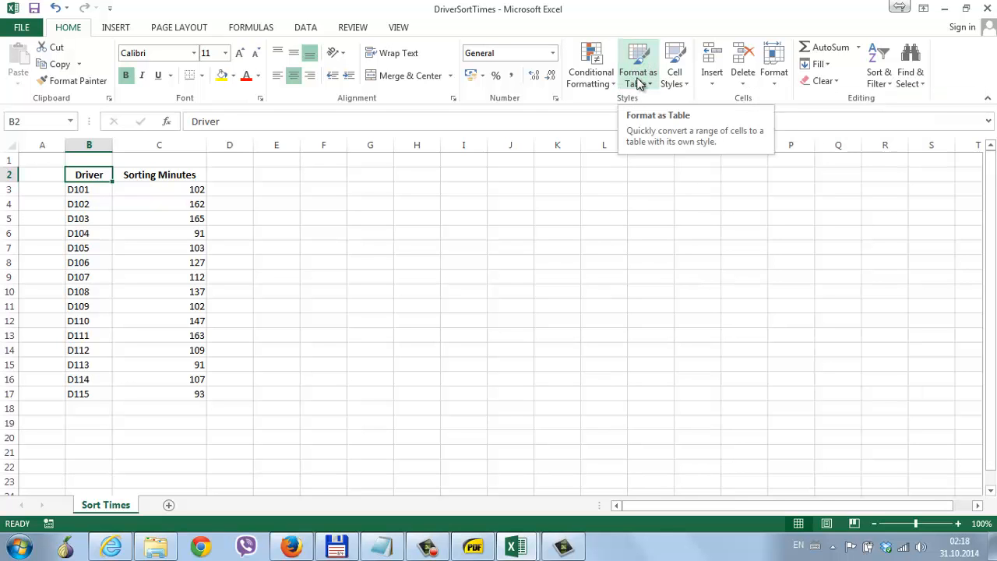
click(639, 81)
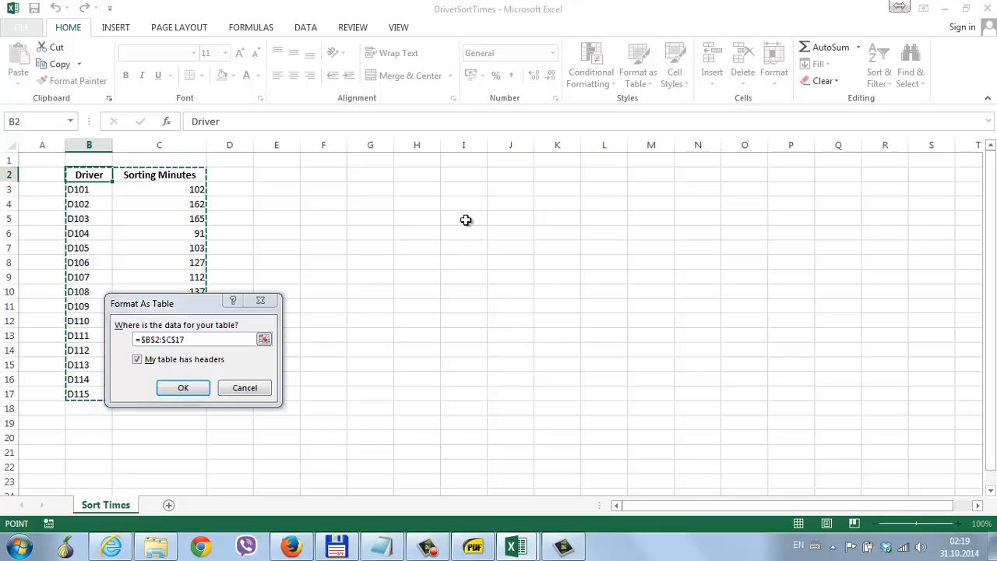
click(193, 385)
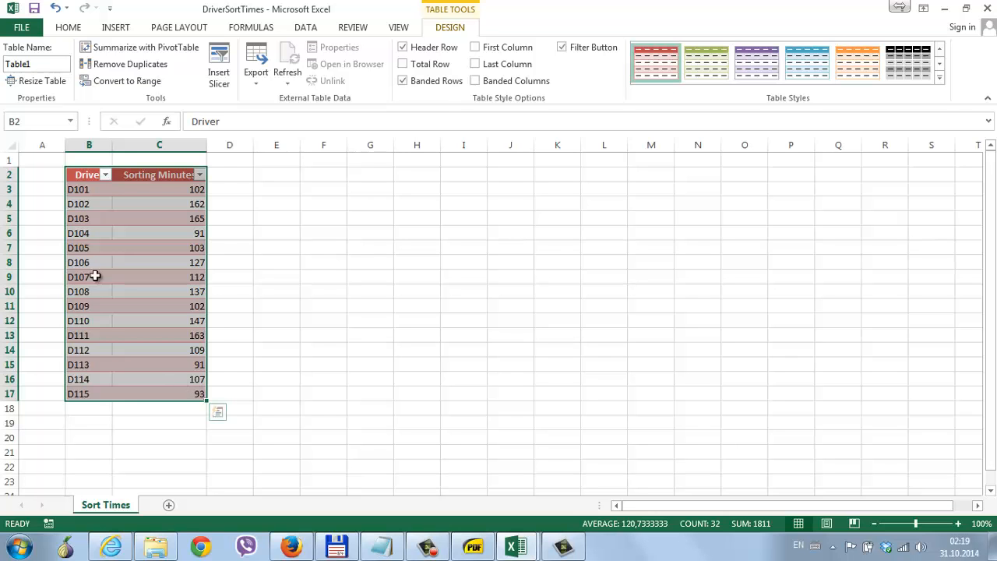
Add driver D116 with 100 sorting minutes in row 18, directly below the last table row.
click(84, 406)
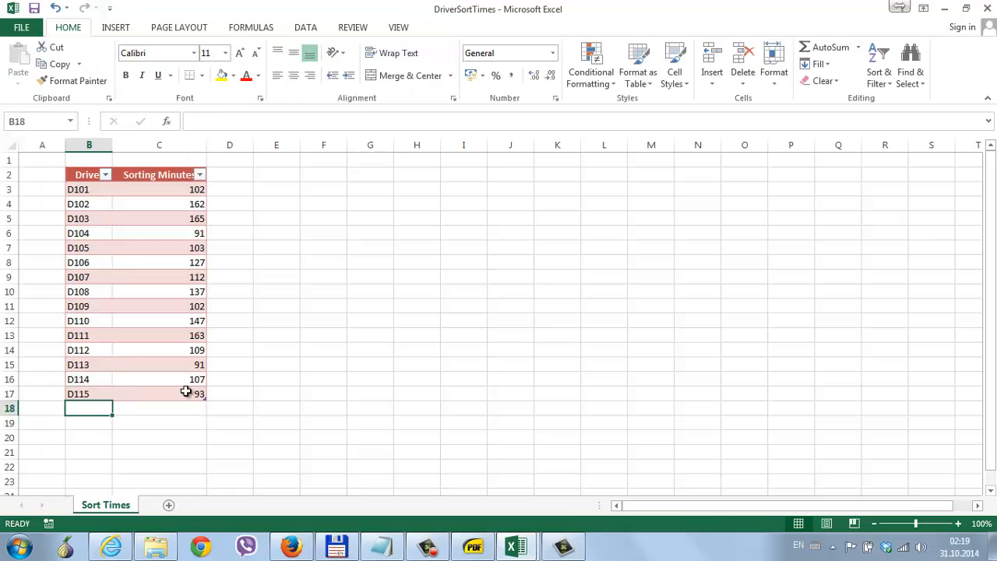
text(D)
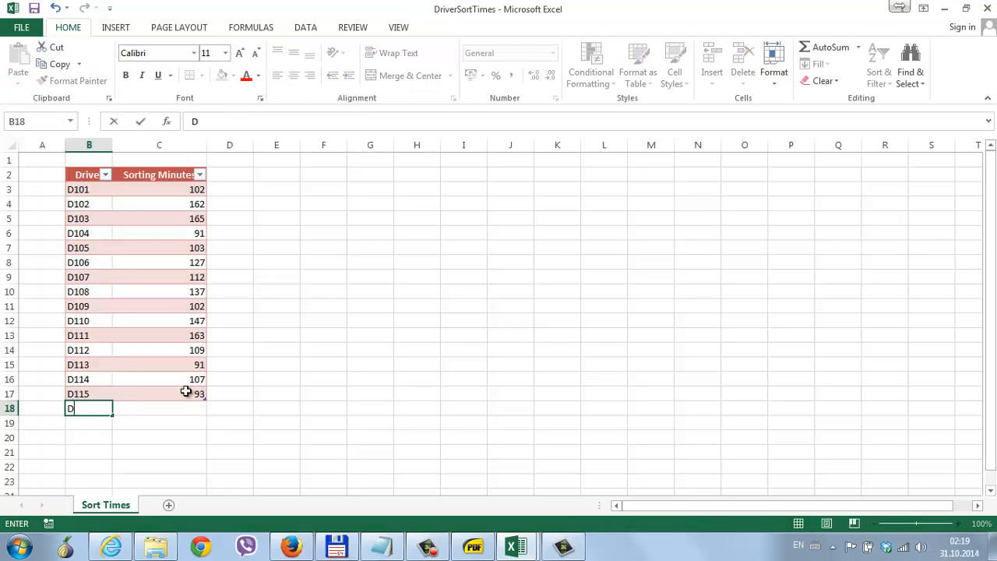
text(116)
key(Tab)
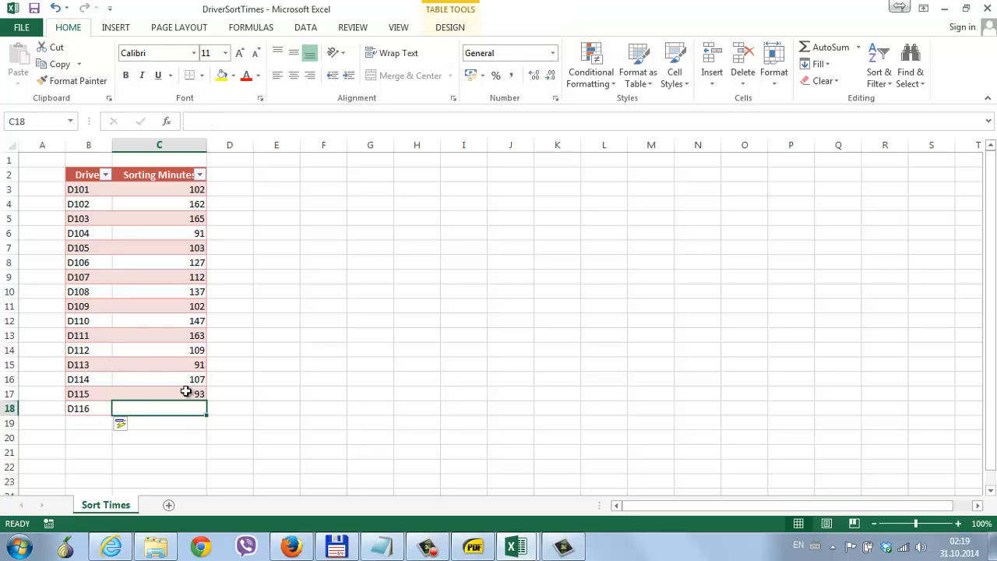
text(100)
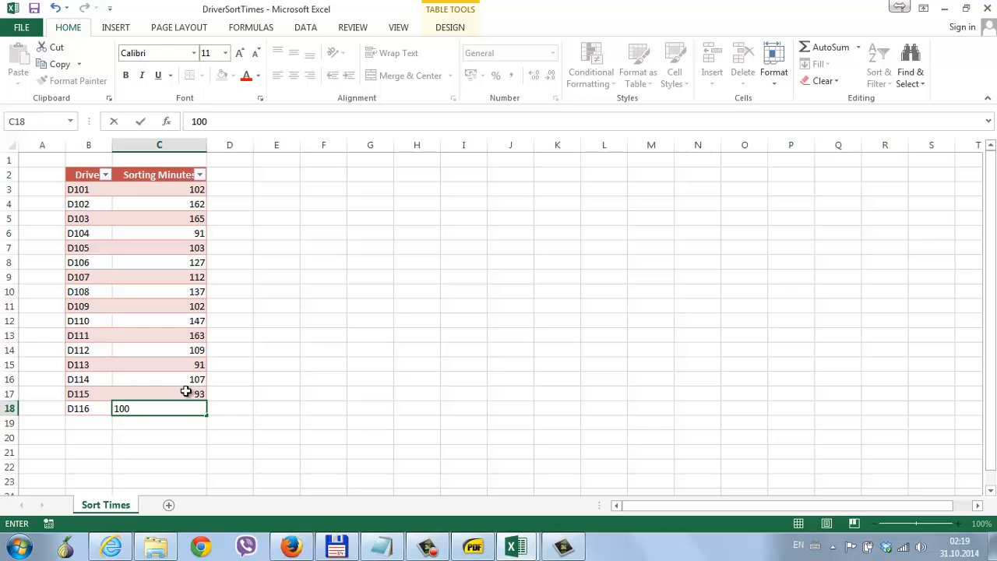
key(Return)
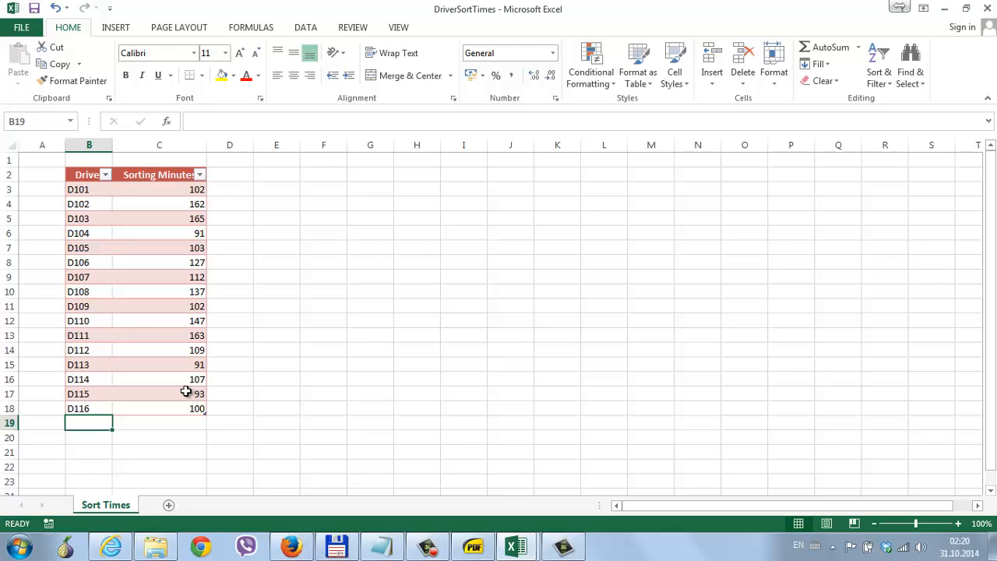
Add a total row to the driver sort times table.
click(84, 274)
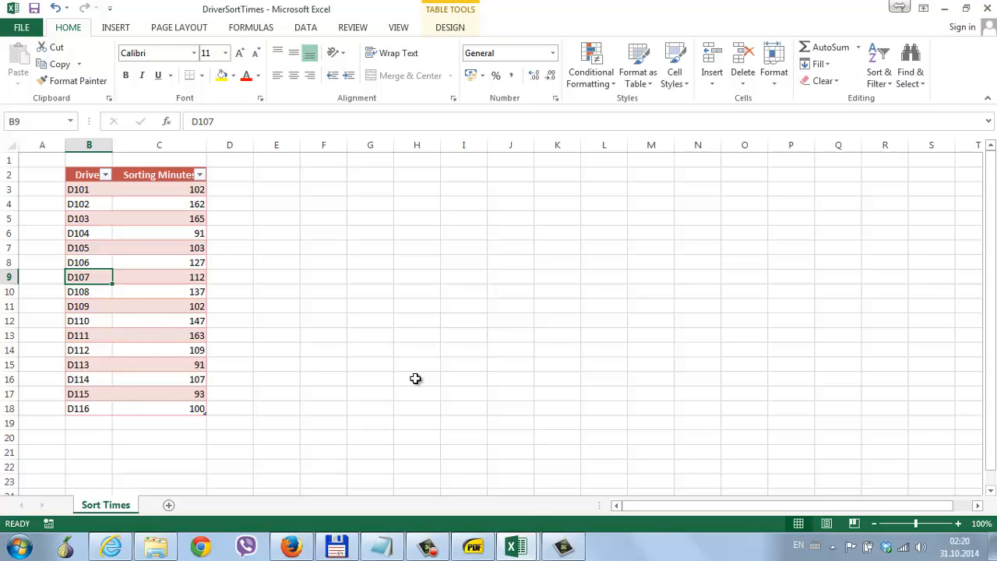
click(447, 31)
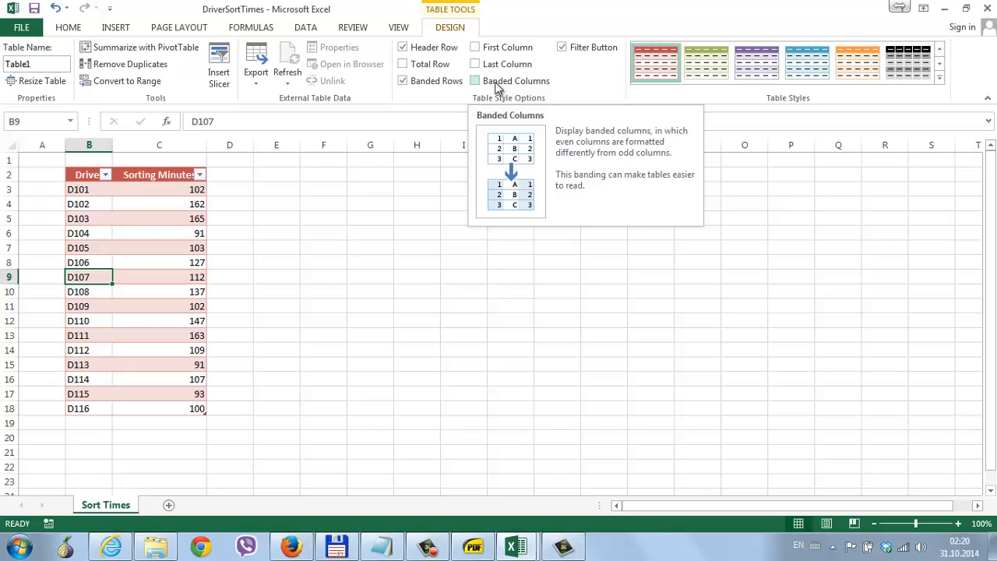
click(443, 68)
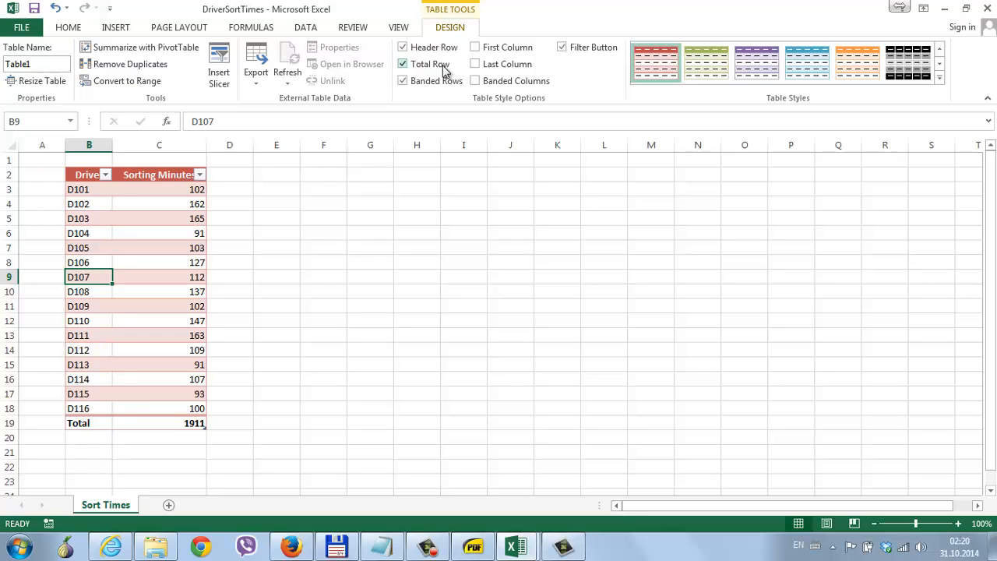
Try the Average function in the Driver column's total cell B19 and undo it.
click(87, 424)
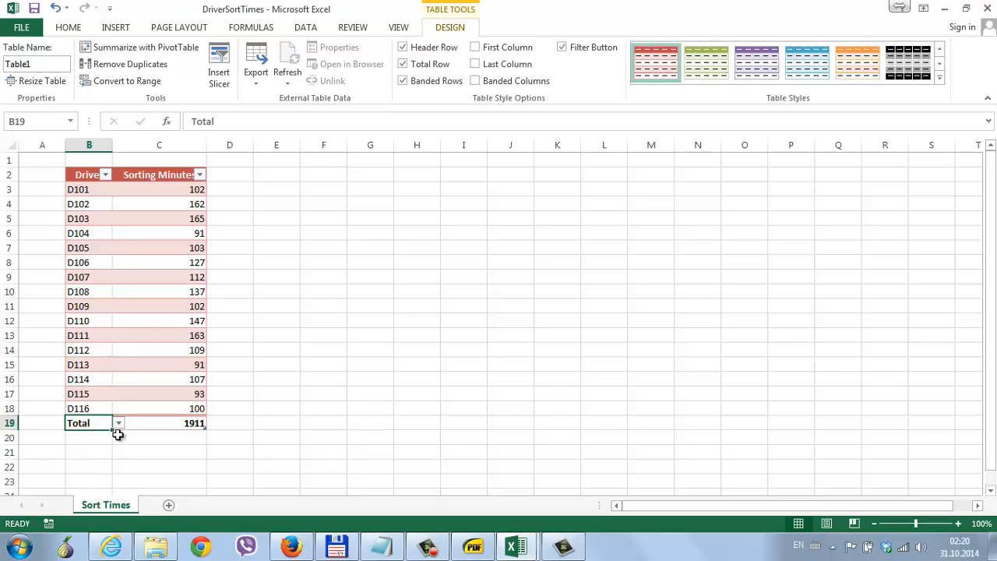
click(119, 423)
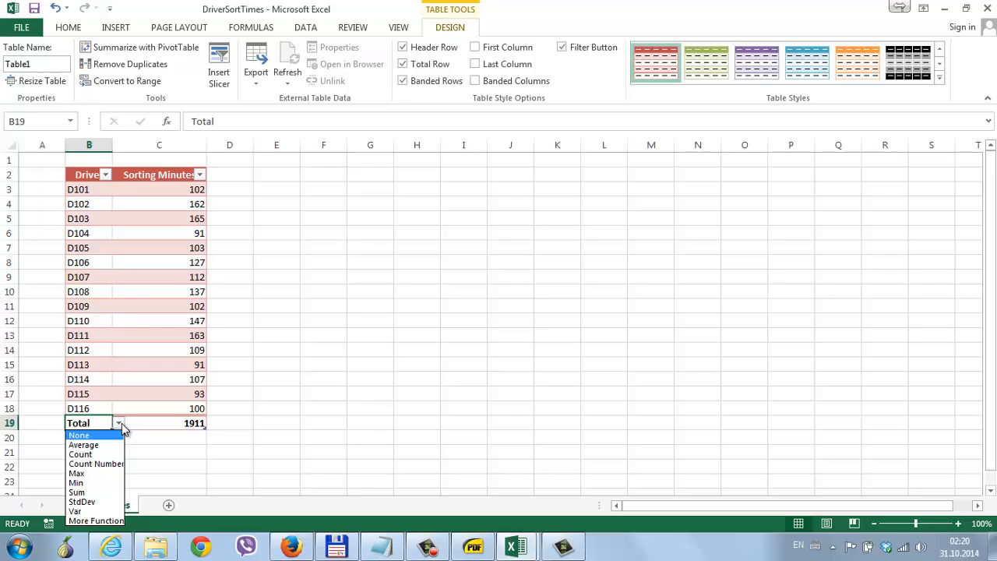
click(113, 445)
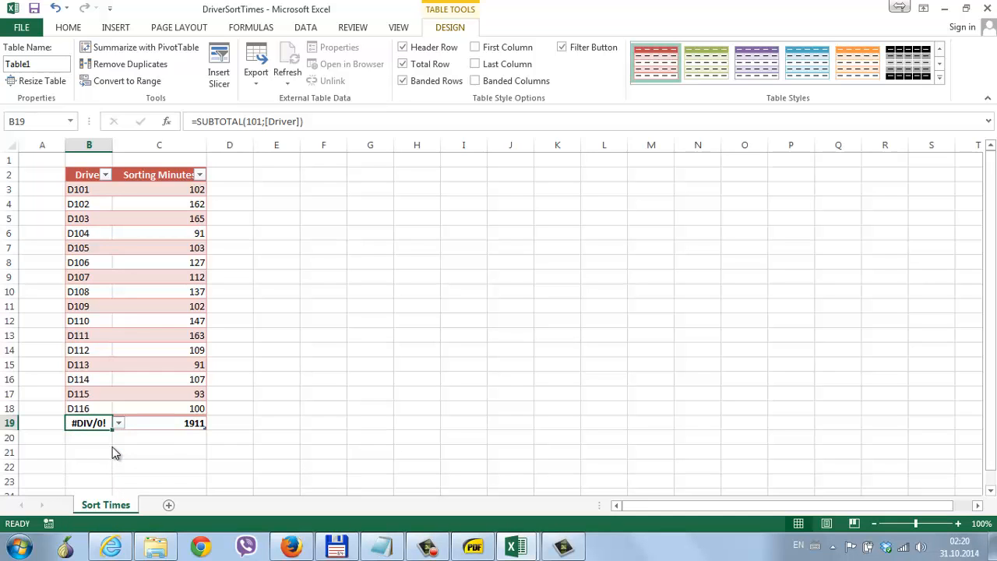
click(118, 423)
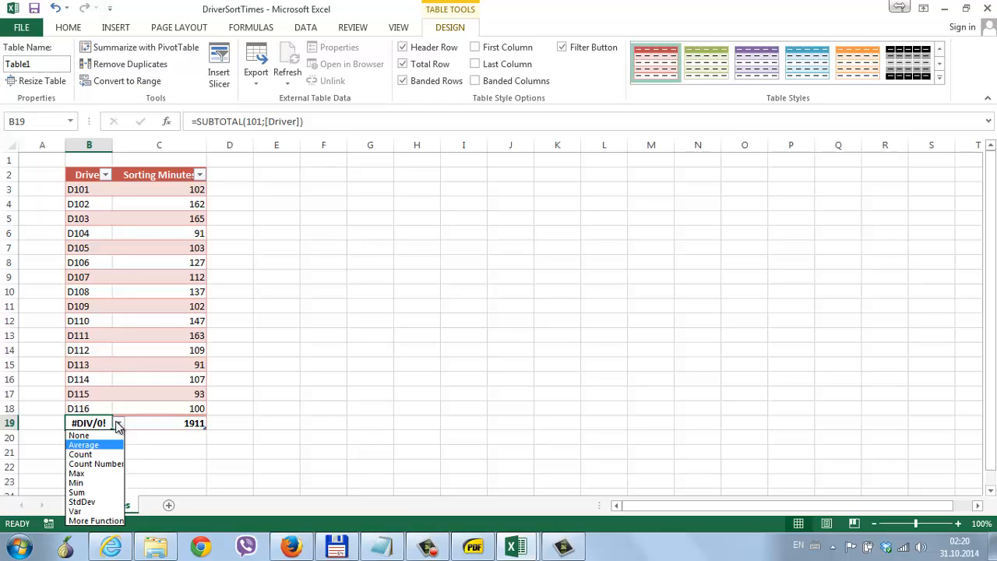
click(60, 9)
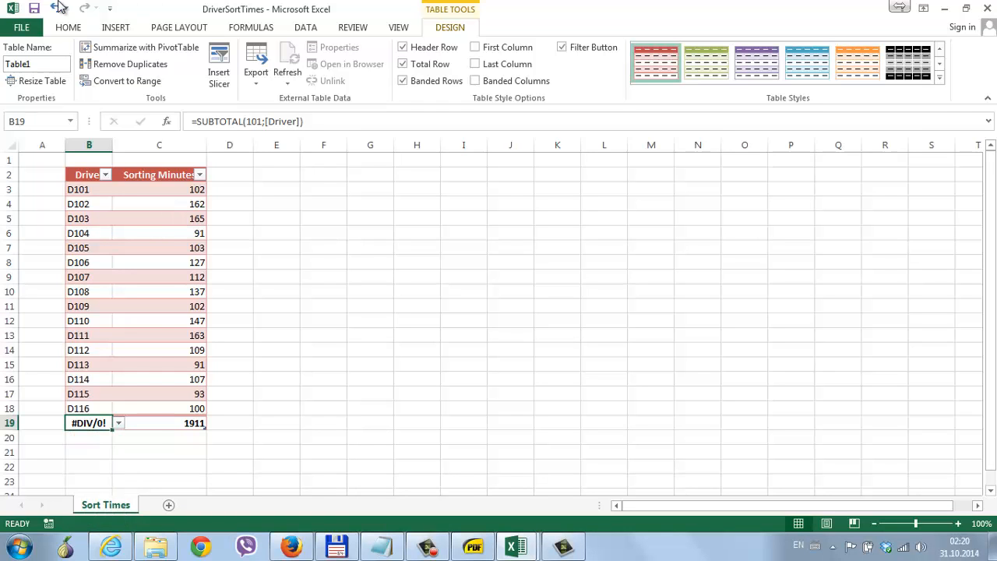
click(60, 9)
Set the Sorting Minutes total in cell C19 to the Average function.
click(199, 421)
click(211, 423)
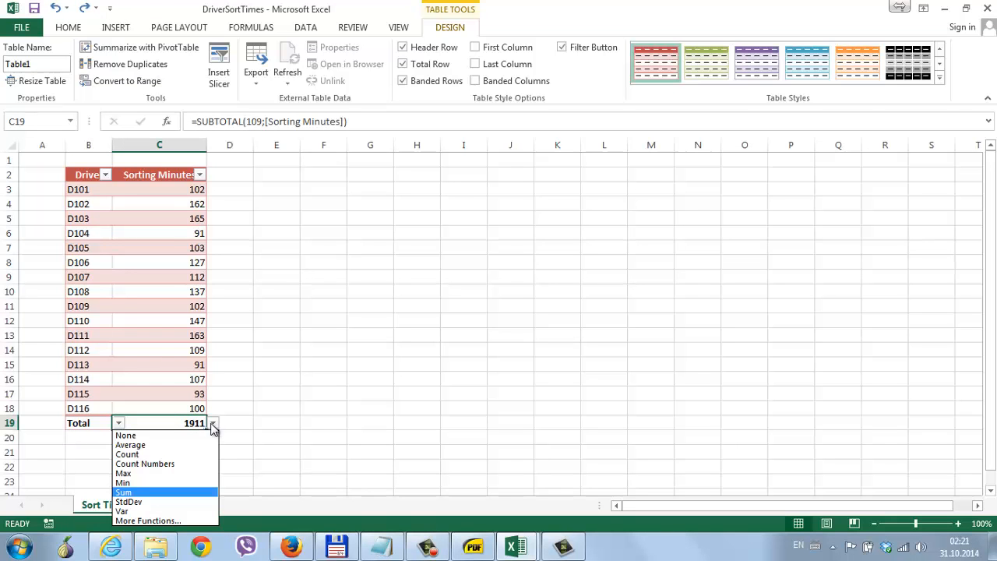
click(195, 444)
click(275, 423)
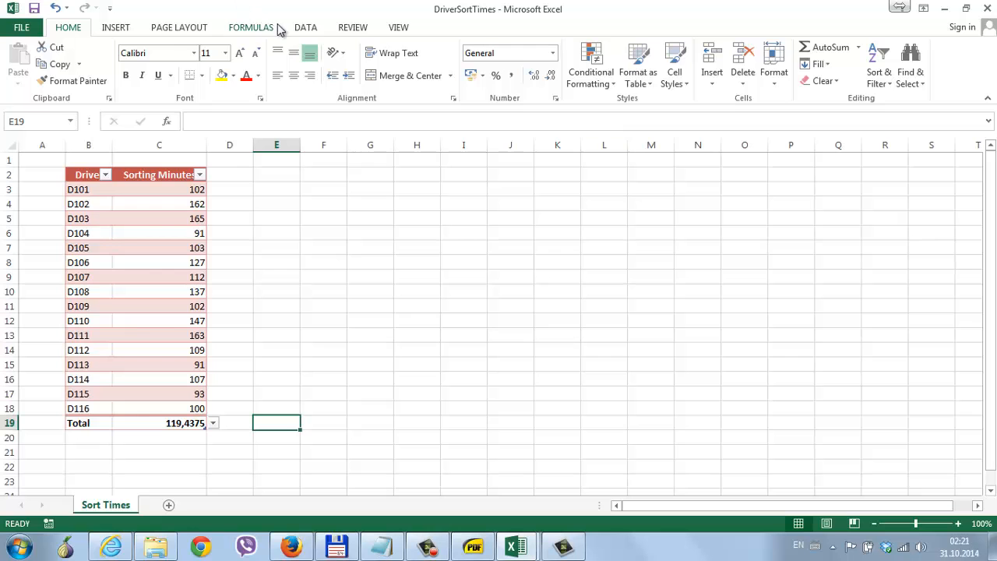
Name the Sorting Minutes total cell C19 SortTimes.
click(143, 275)
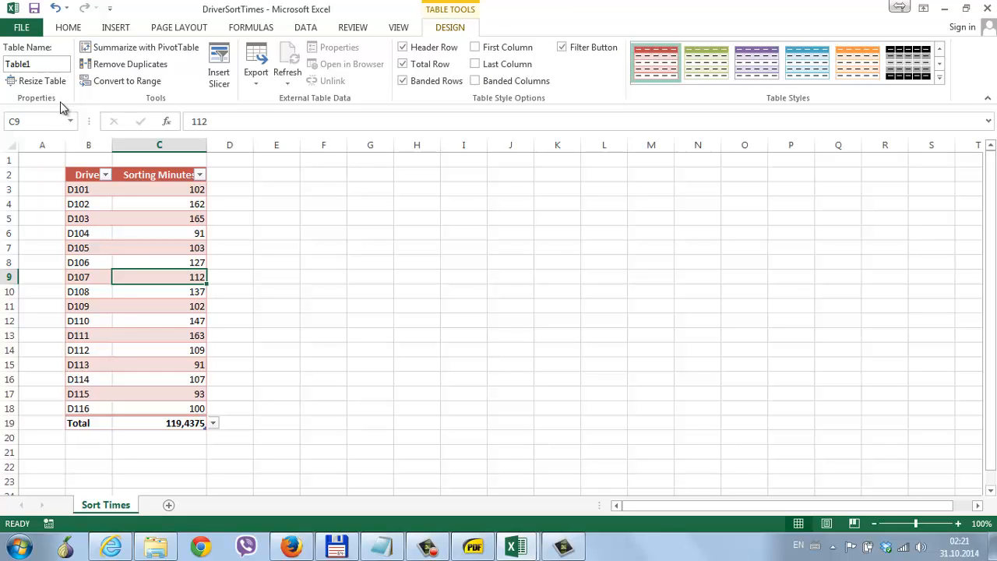
click(48, 122)
click(174, 422)
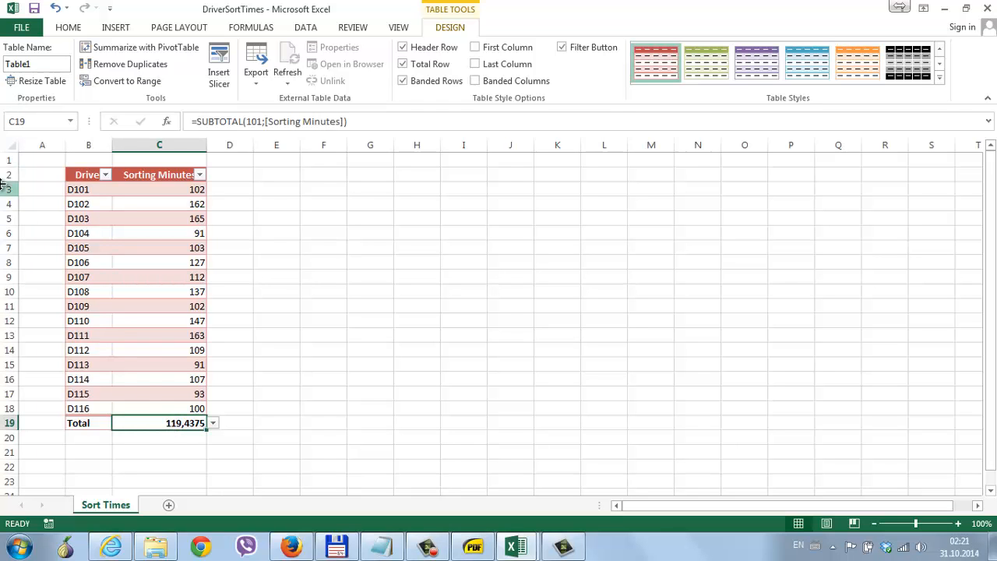
click(29, 125)
text(SortTime)
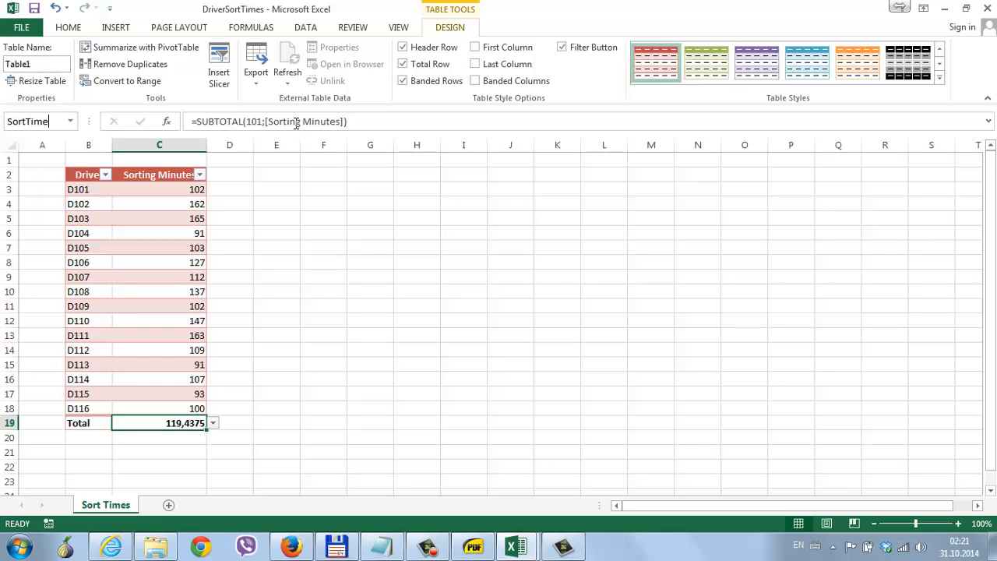
text(s)
key(Return)
click(153, 219)
click(134, 278)
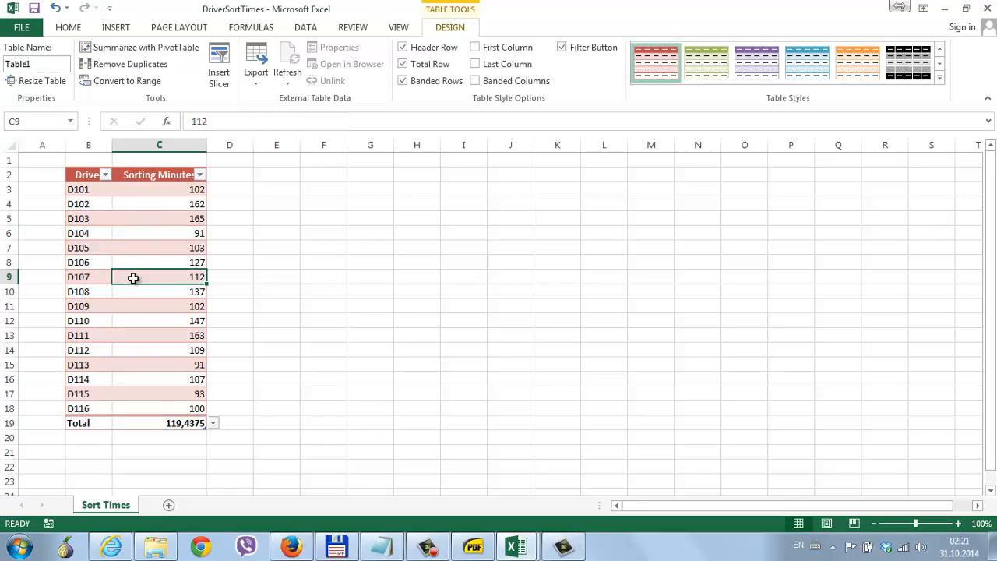
click(154, 377)
click(156, 410)
click(158, 421)
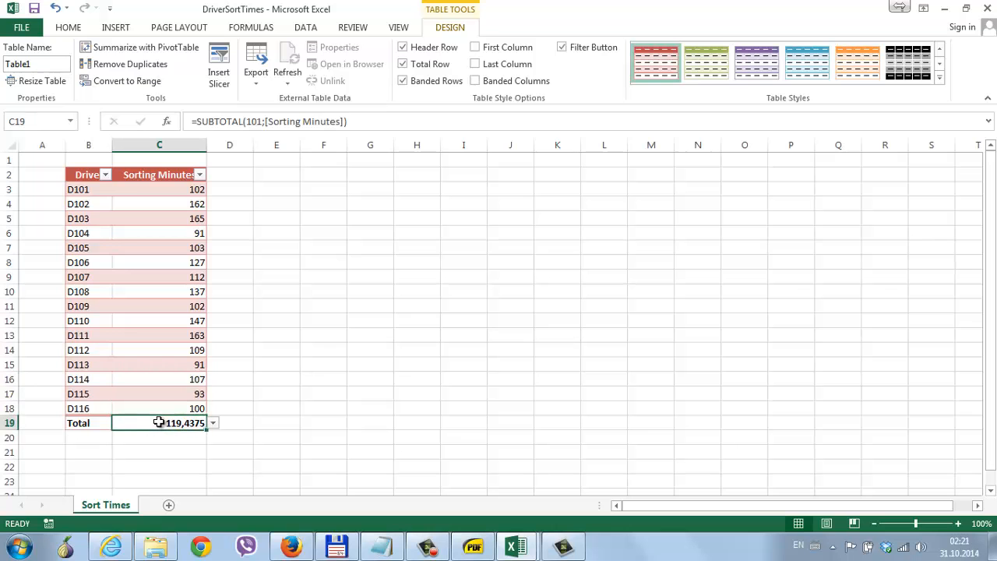
click(80, 175)
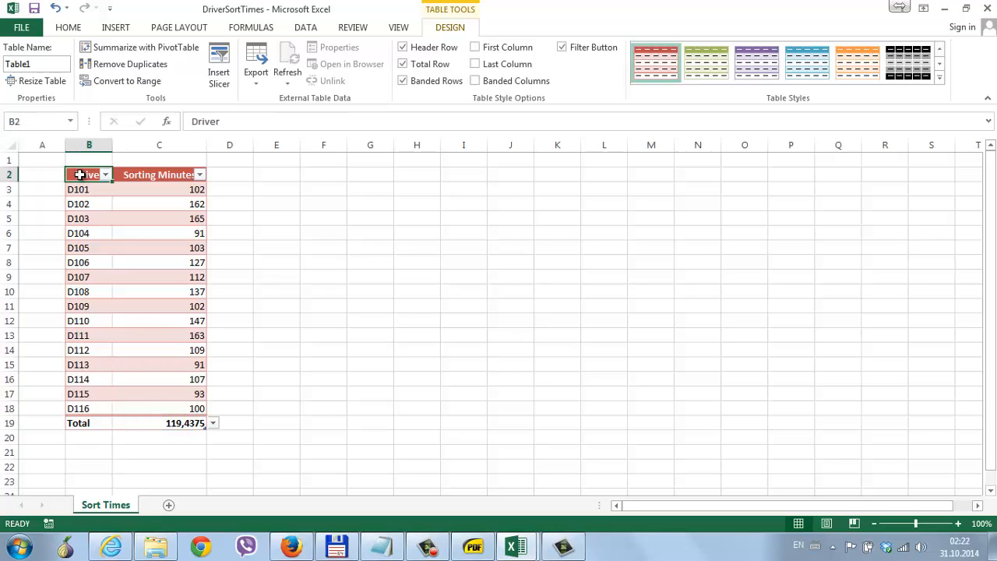
drag(80, 175, 178, 424)
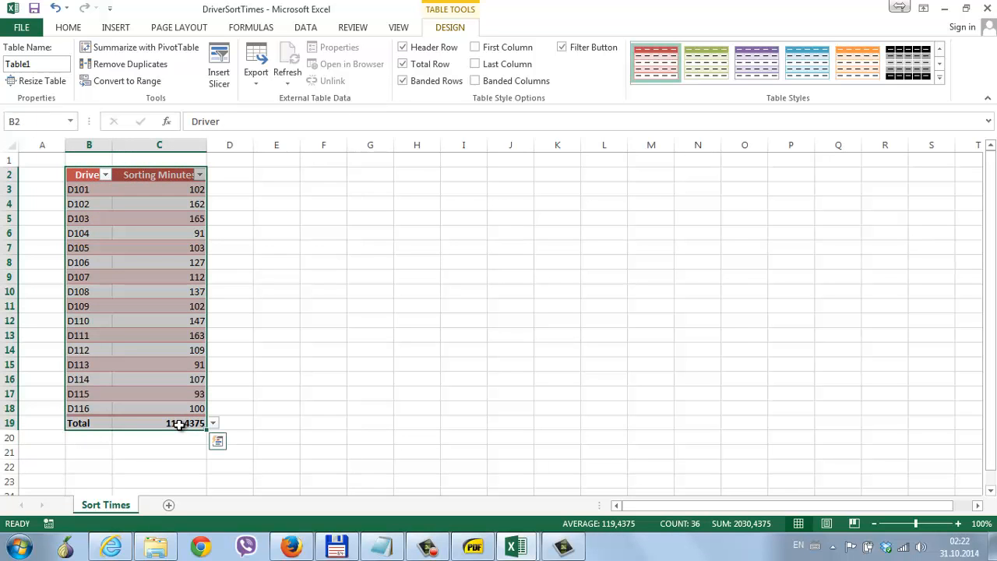
click(161, 262)
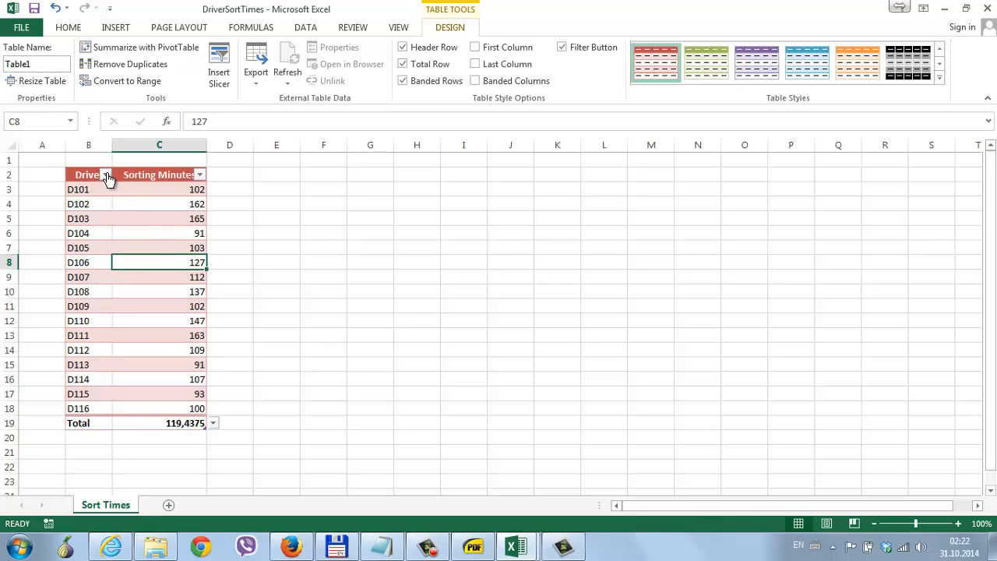
Try again to assign the name SortTimes to the total cell C19.
click(156, 420)
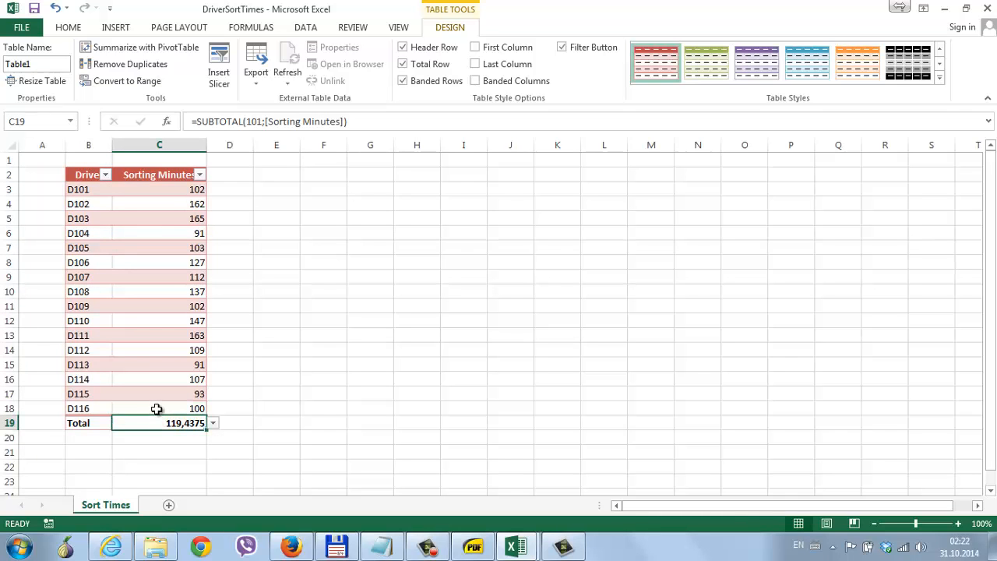
click(27, 121)
text(SortTims)
key(Return)
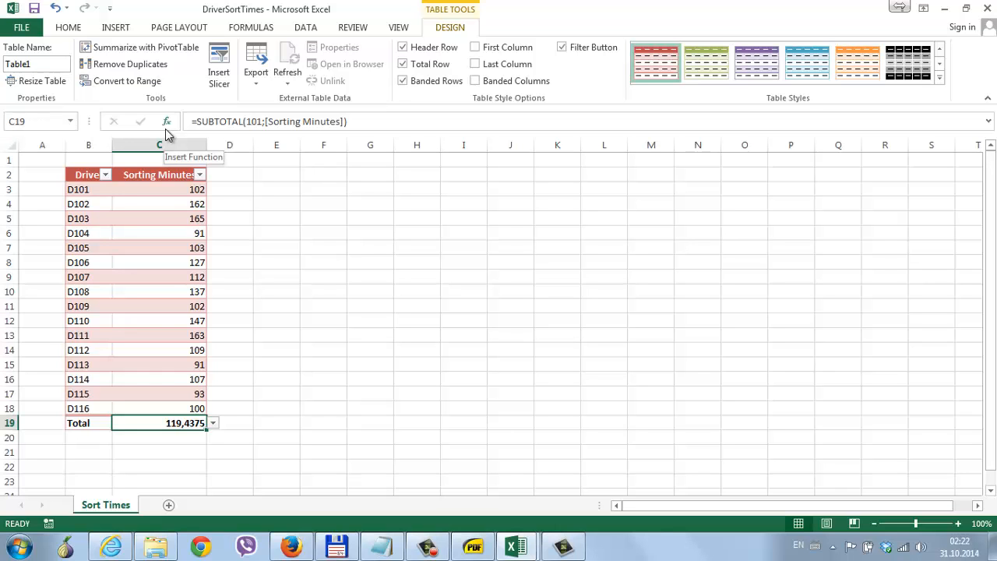
Try to assign the name SortTimes to the whole table range B2:C19.
click(88, 174)
drag(127, 208, 205, 423)
click(31, 124)
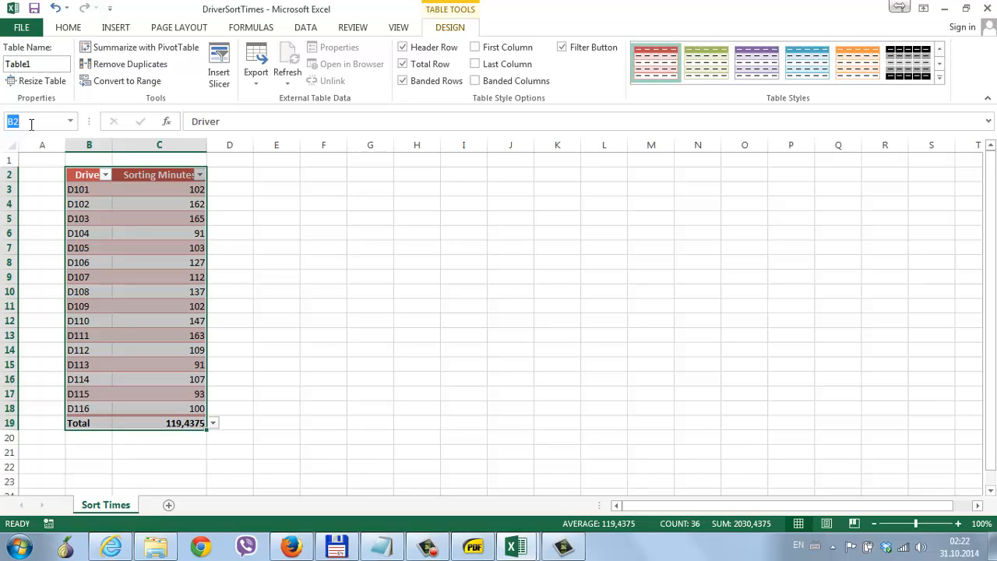
text(SortTimes)
key(Return)
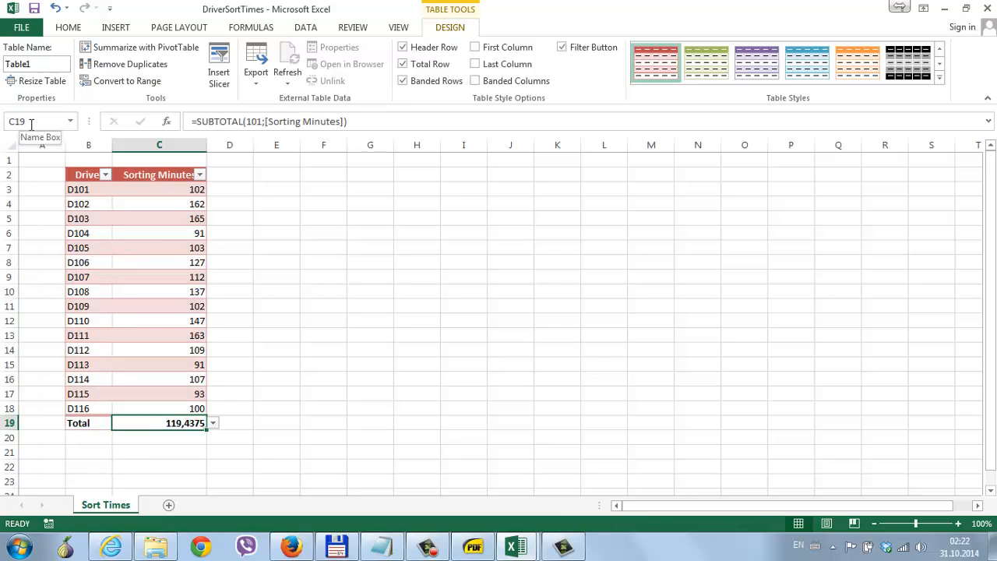
click(108, 220)
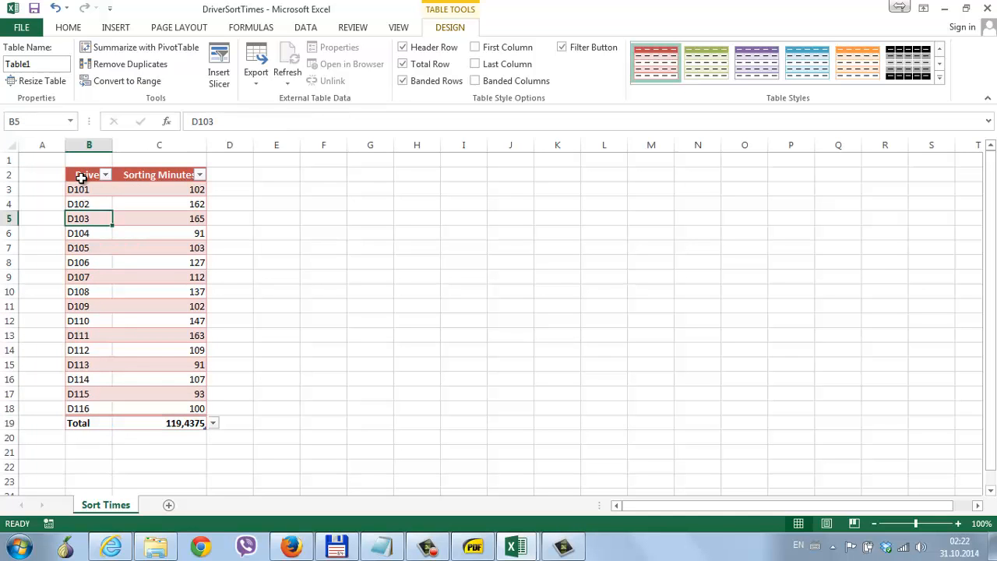
drag(83, 179, 92, 222)
drag(174, 324, 189, 421)
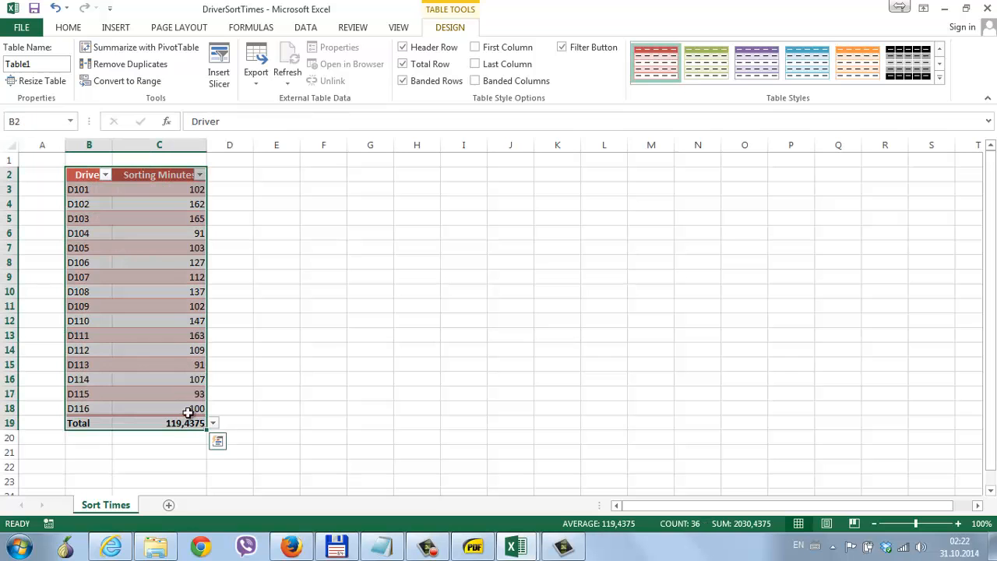
click(232, 320)
click(150, 174)
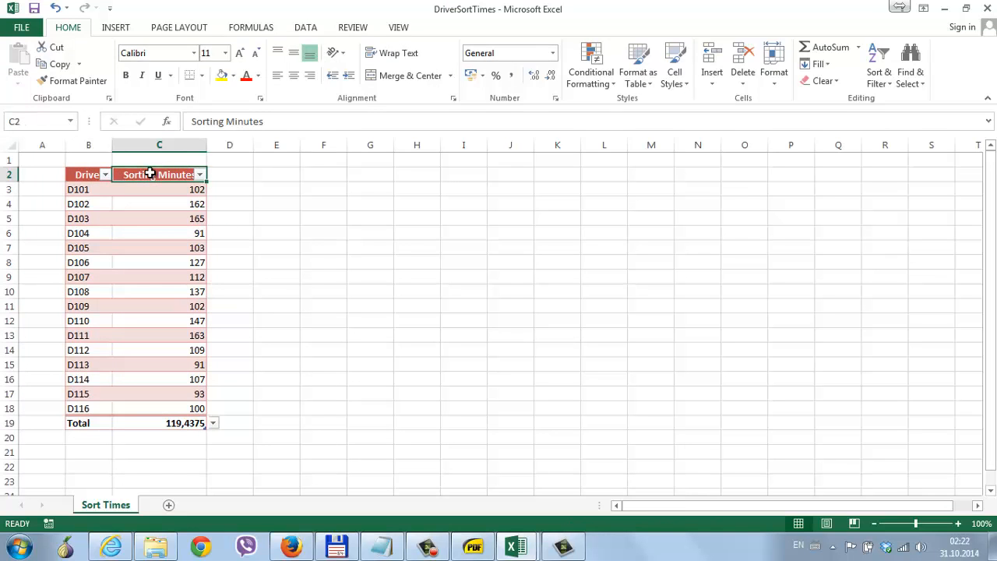
Inspect the SortTimes name and the reference it points to in the Name Manager, leaving the definition as it is.
click(306, 28)
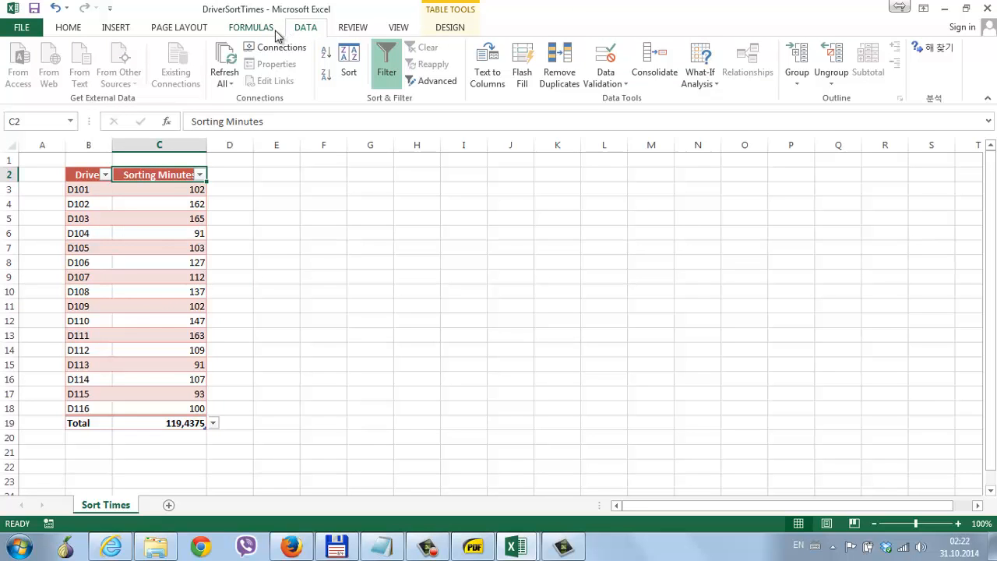
click(276, 35)
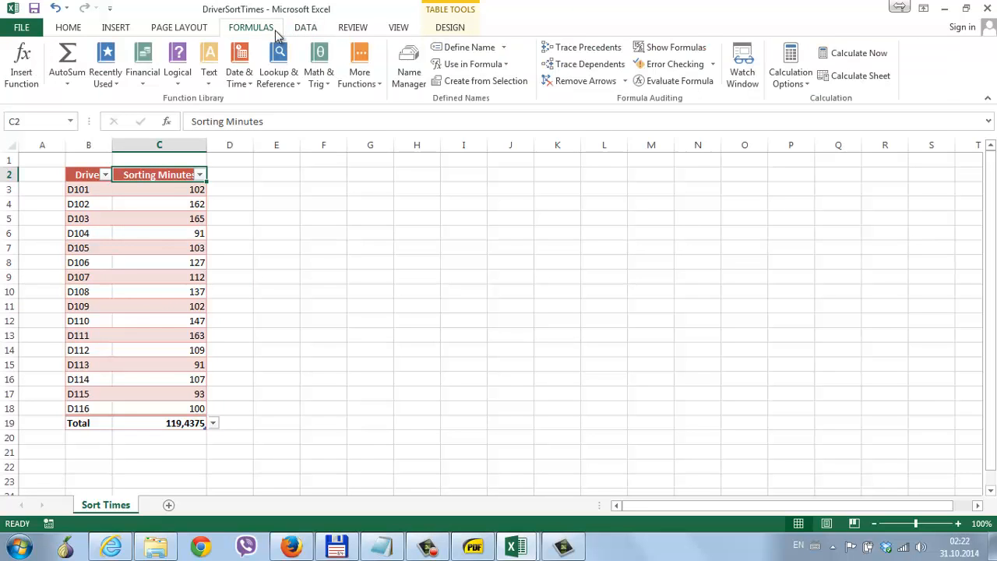
click(418, 85)
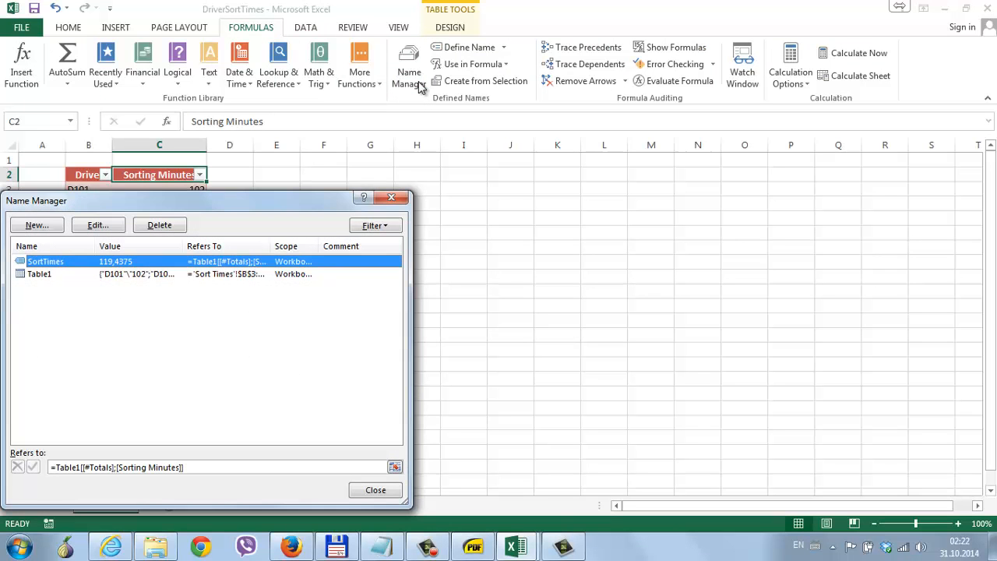
double_click(120, 264)
click(270, 399)
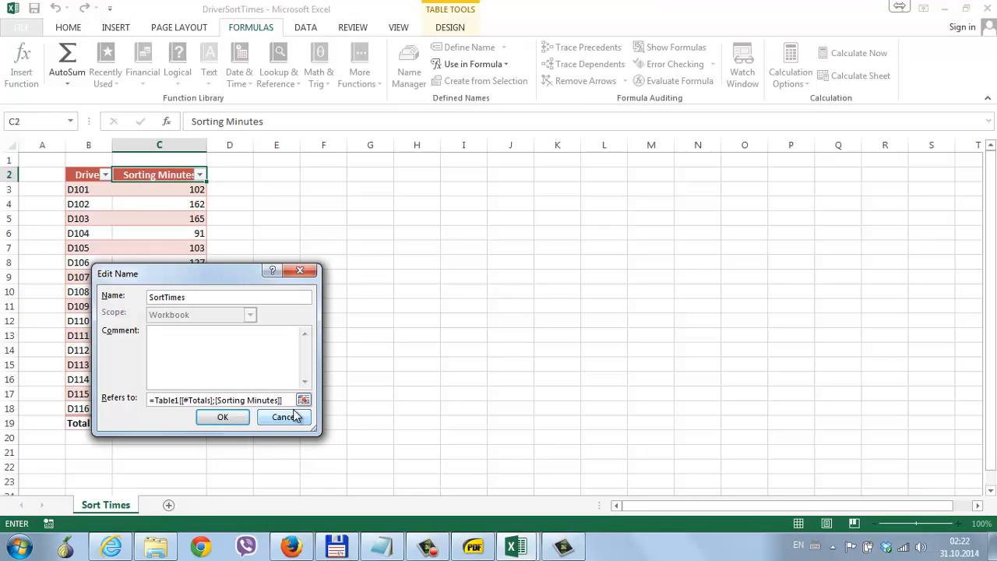
click(300, 418)
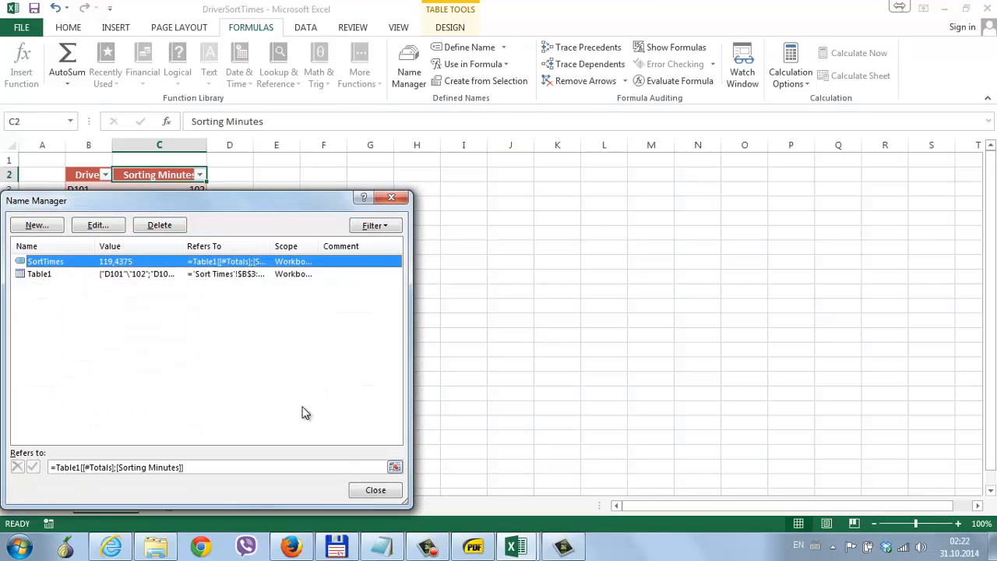
click(384, 197)
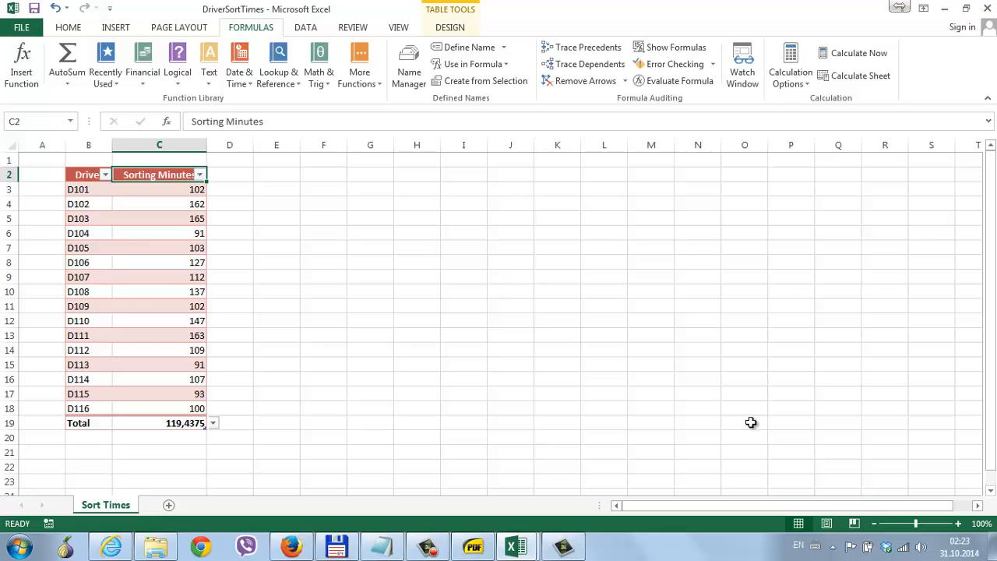
mouse_move(564, 551)
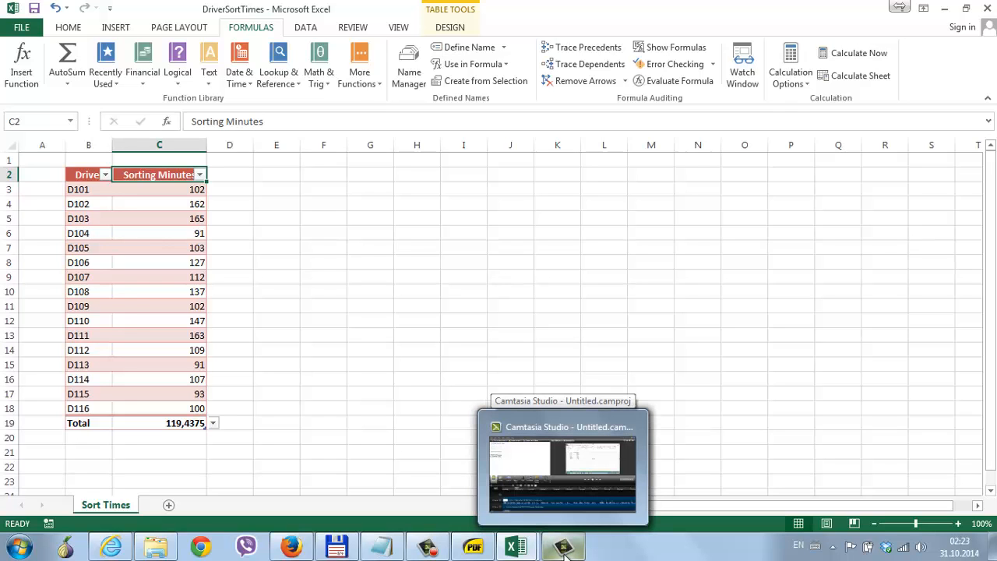
mouse_move(567, 451)
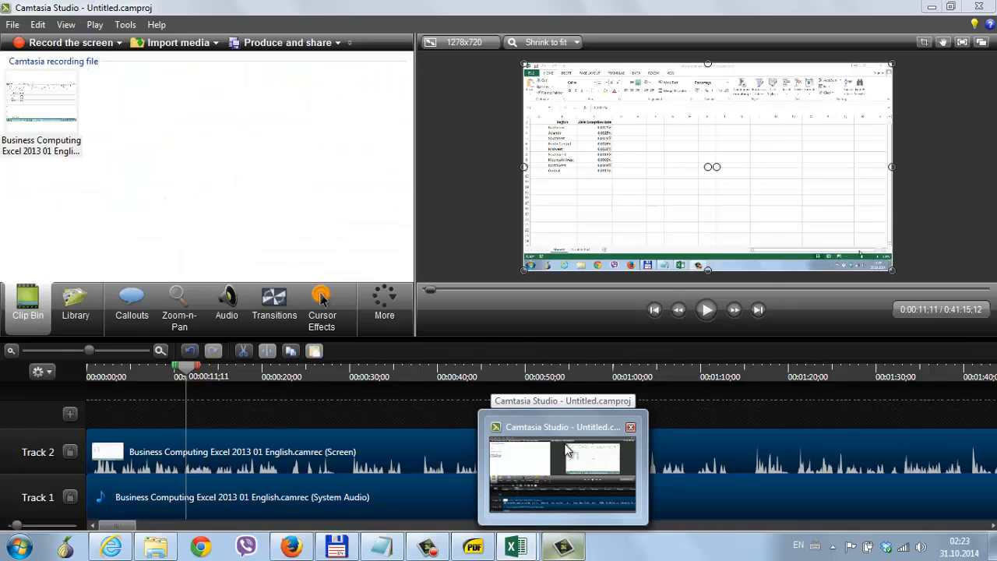